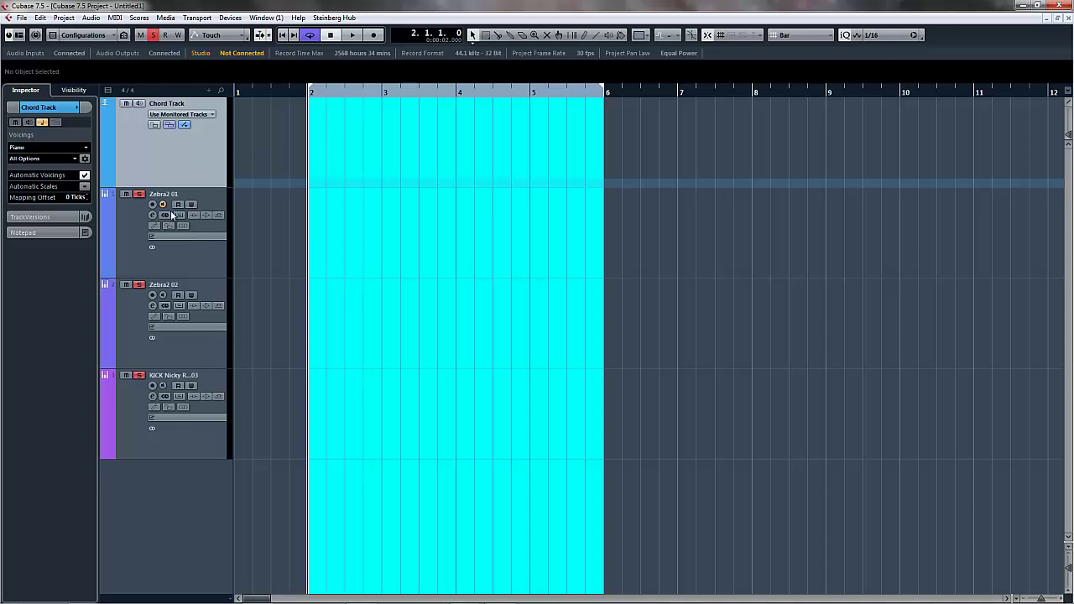
Check both Zebra2 tracks' settings and turn on Audition Chords on the Chord Track.
left_click(154, 258)
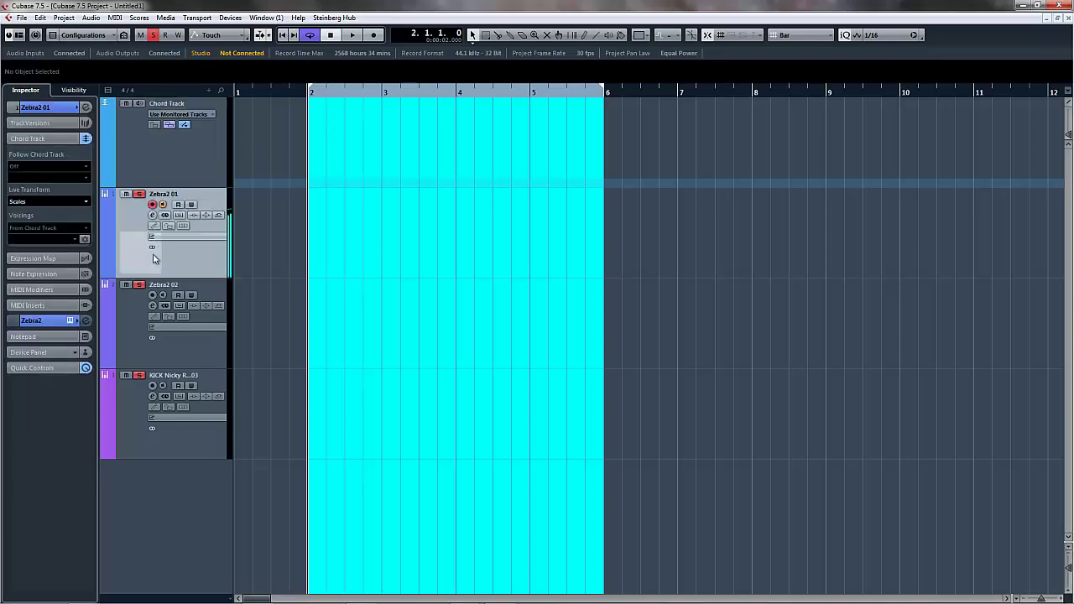
left_click(139, 331)
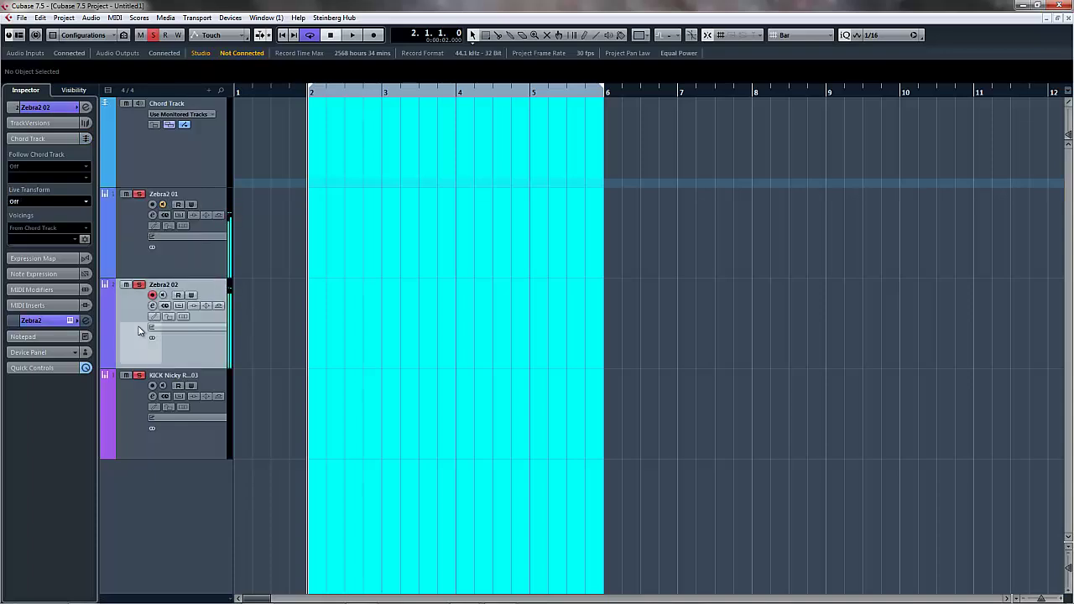
left_click(145, 252)
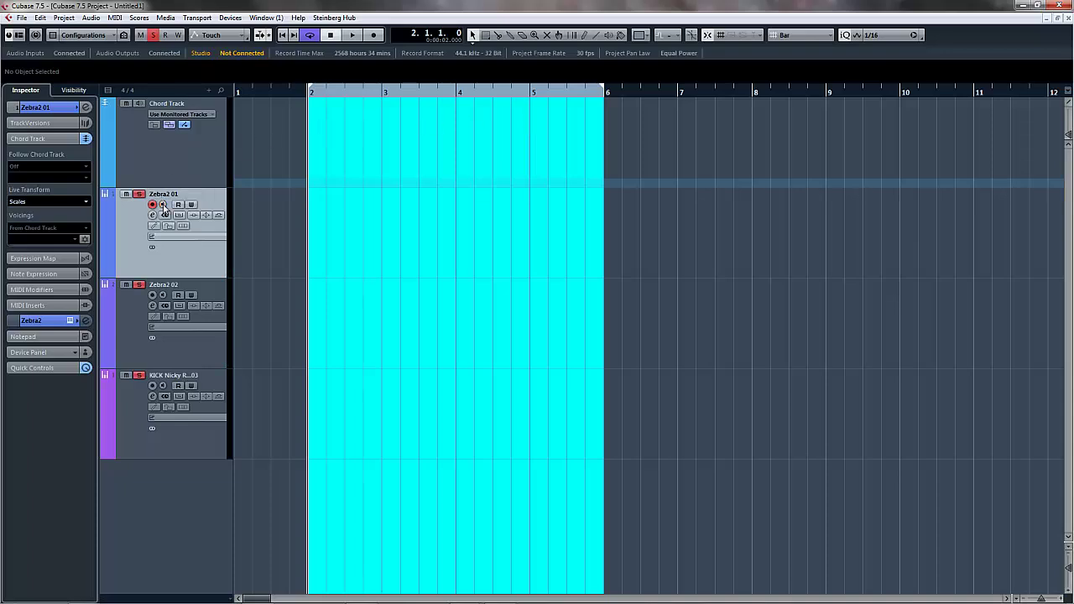
left_click(139, 104)
Draw a new chord event at bar 2 on the Chord Track, then return to the Object Selection tool.
left_click(171, 152)
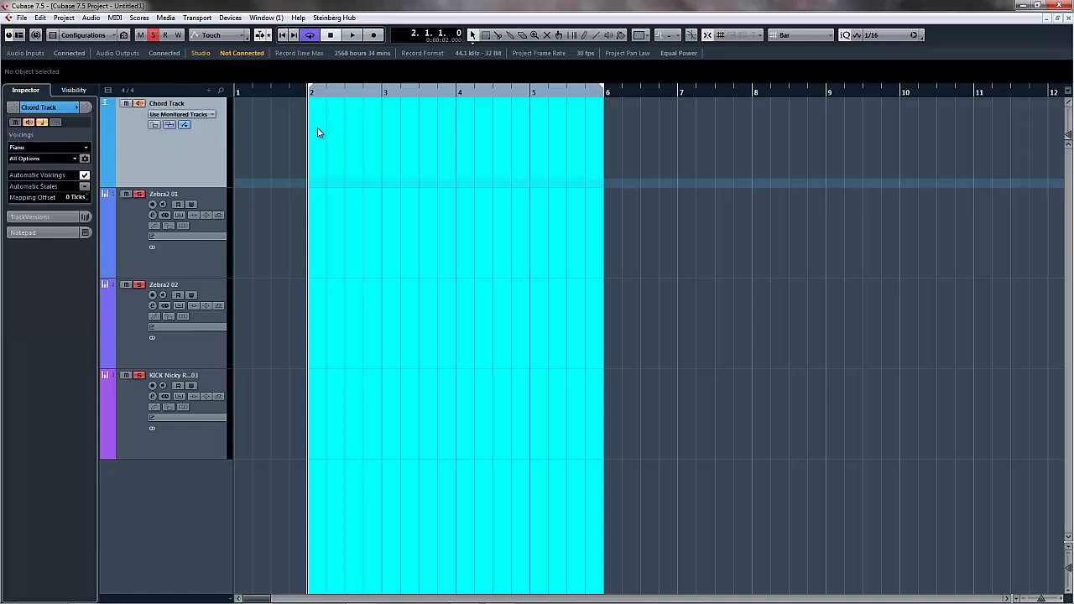
right_click(318, 131)
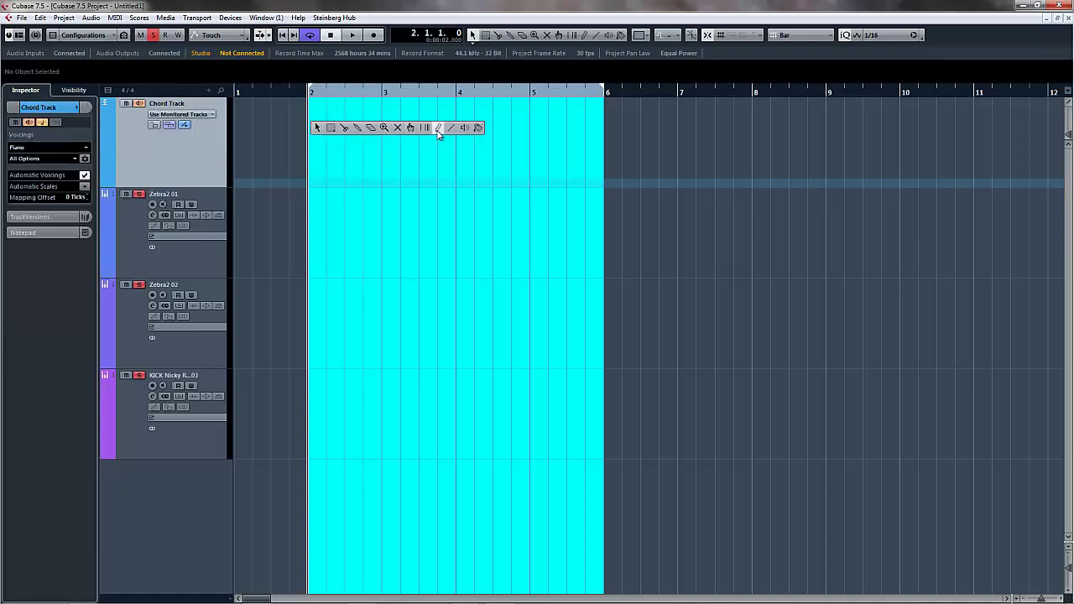
left_click(438, 130)
left_click(320, 133)
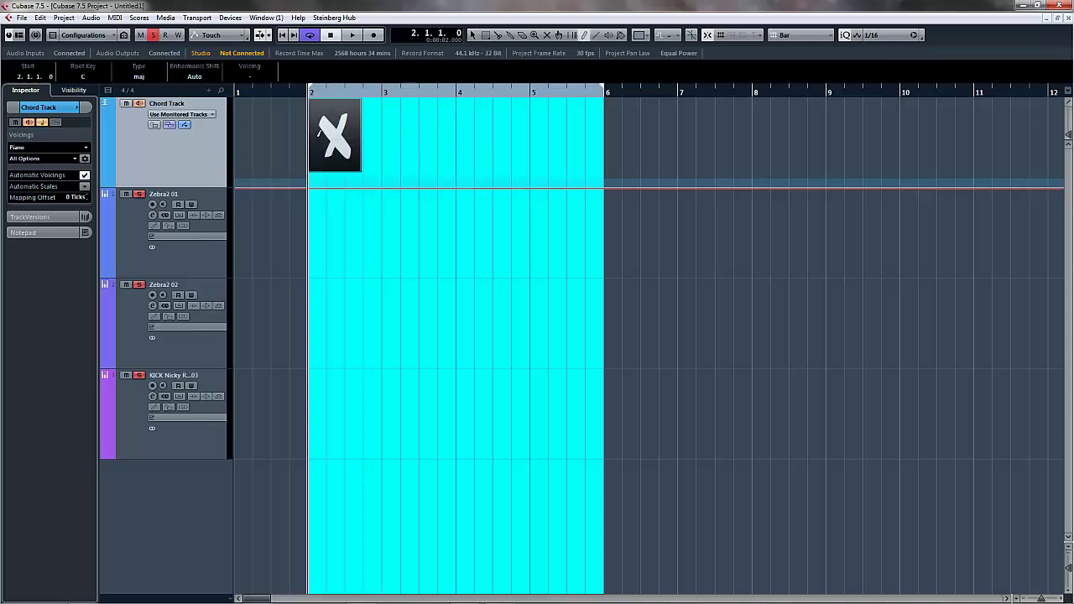
right_click(319, 133)
left_click(316, 137)
In the chord editor, set the bar-2 chord to C major after trying C#, D and D# roots.
double_click(332, 147)
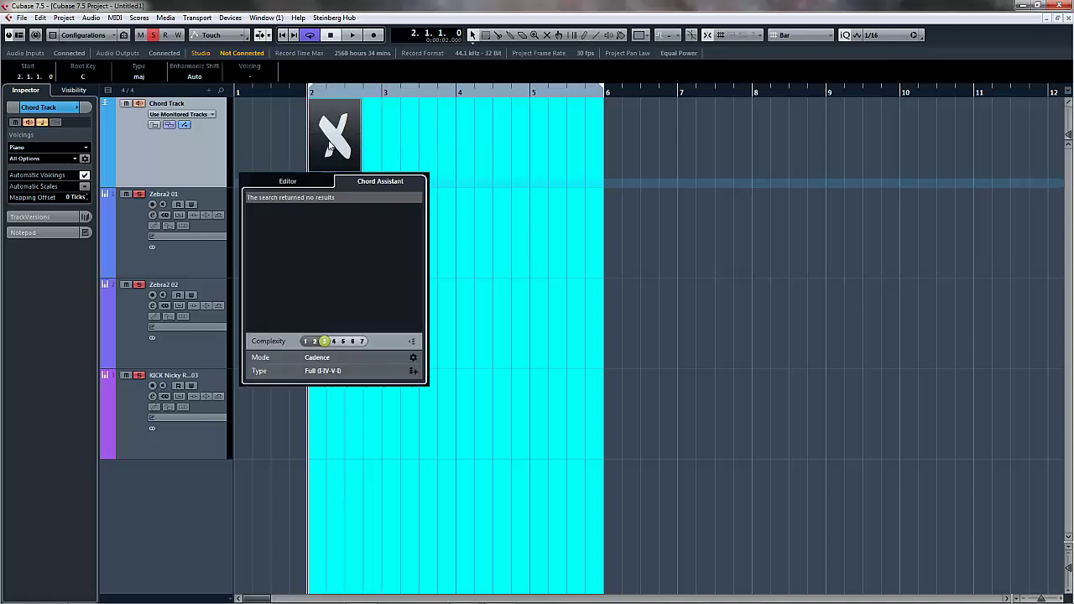
left_click(288, 182)
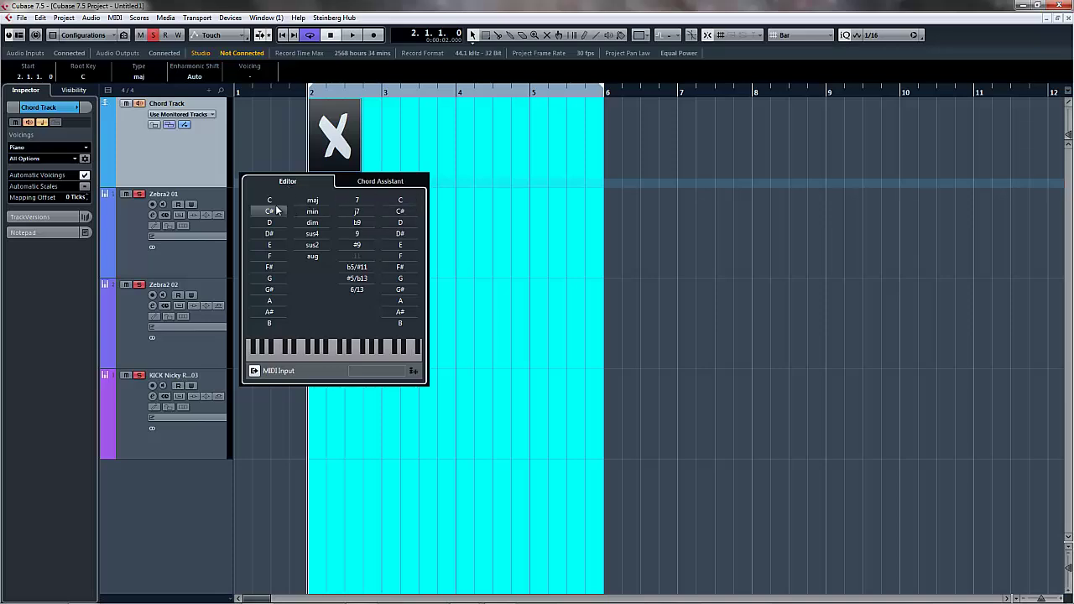
left_click(280, 202)
left_click(277, 212)
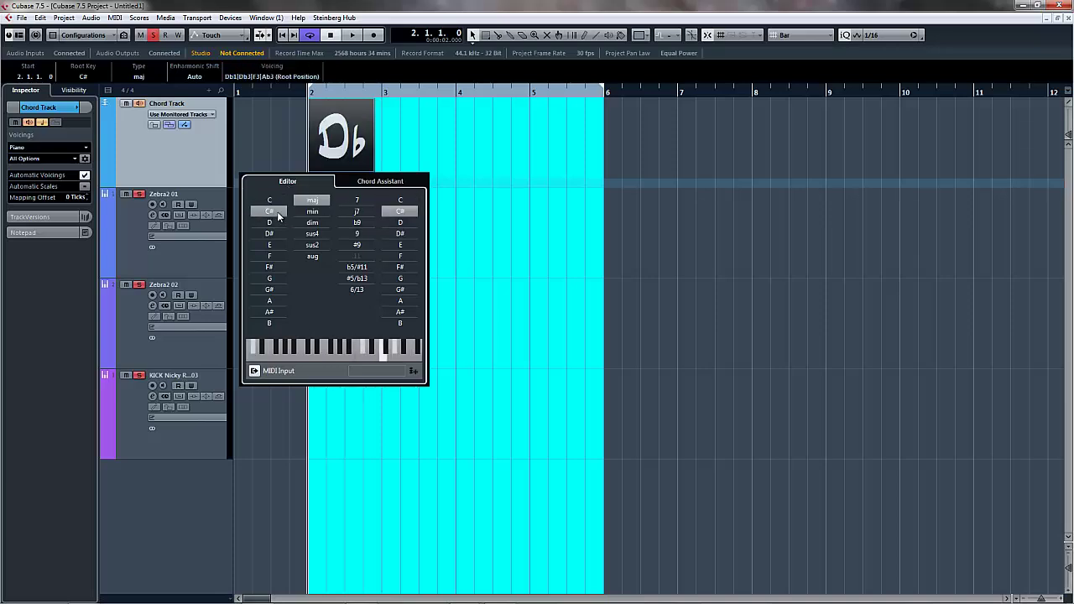
left_click(270, 221)
left_click(270, 233)
left_click(270, 200)
left_click(445, 245)
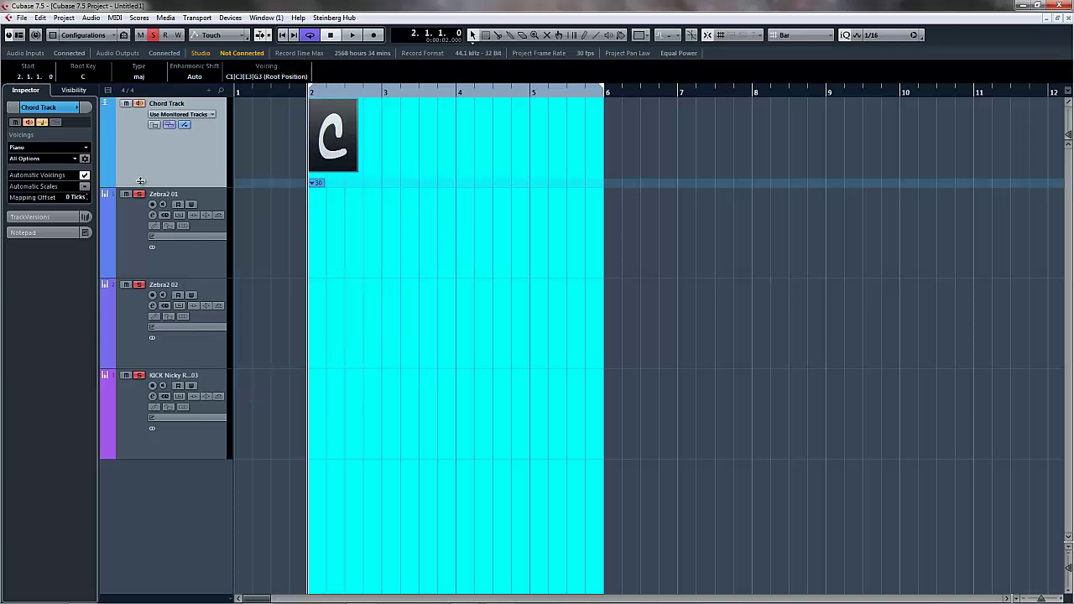
Enable monitoring on Zebra2 01 and keep the Chord Track playing through Monitored Tracks.
left_click(163, 205)
left_click(209, 116)
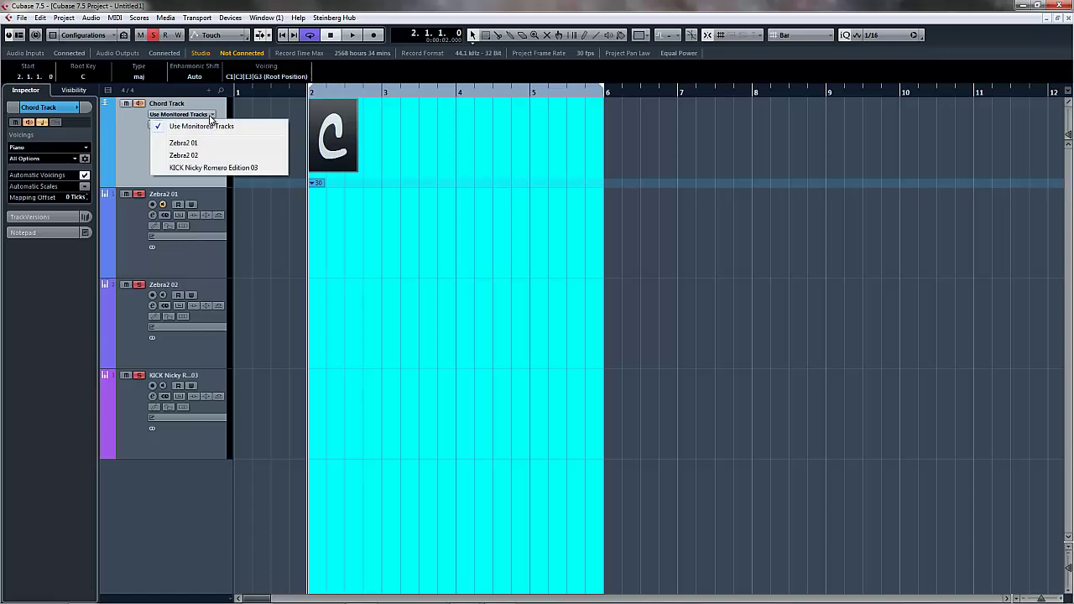
left_click(210, 124)
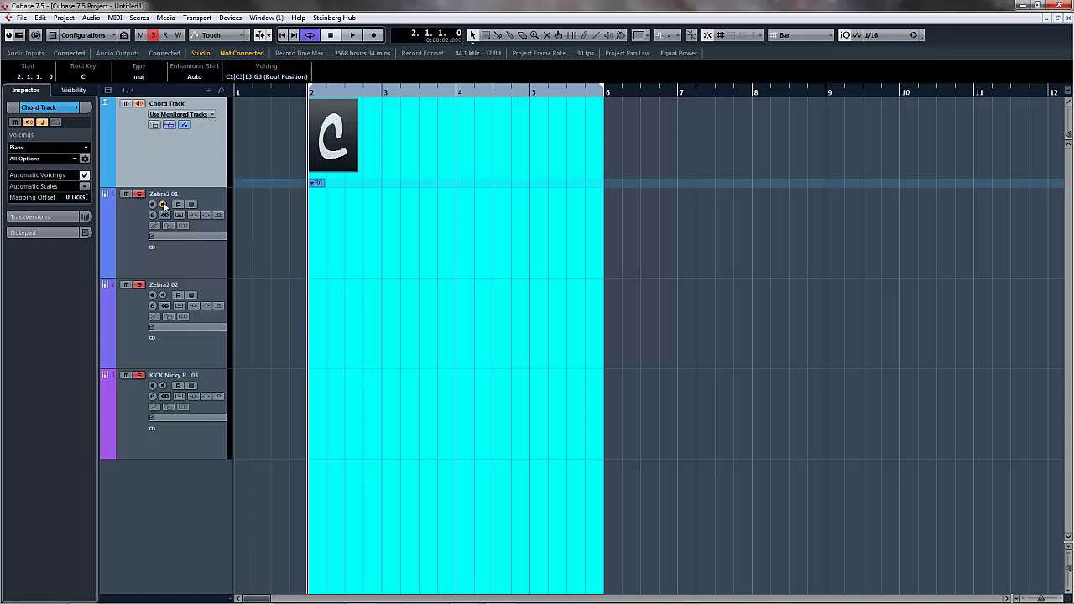
Inspect the C chord in the editor and browse the scale list without changing anything.
double_click(335, 140)
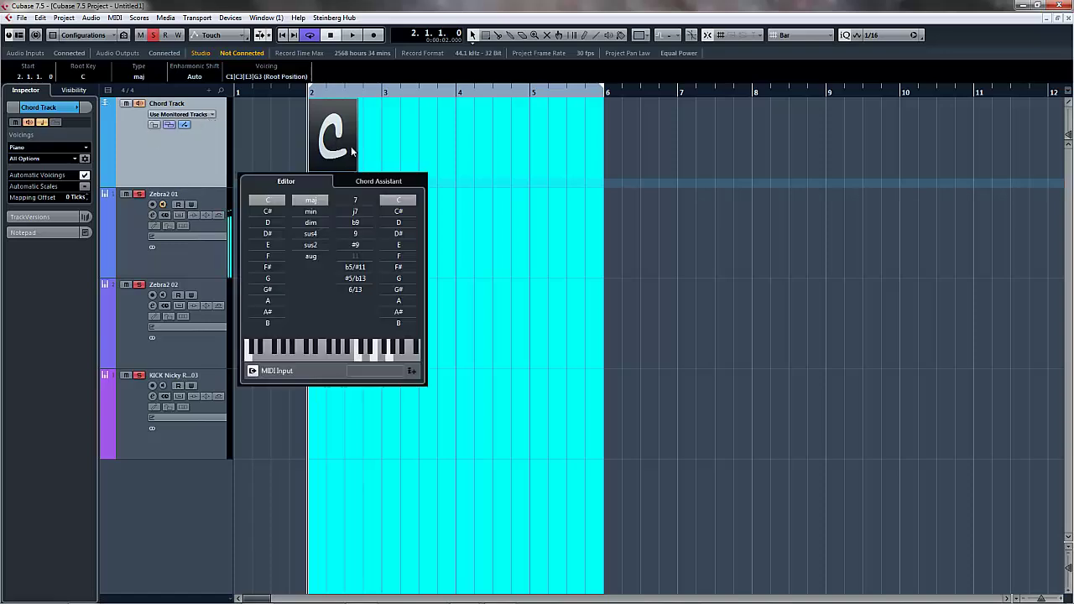
left_click(423, 153)
left_click(316, 185)
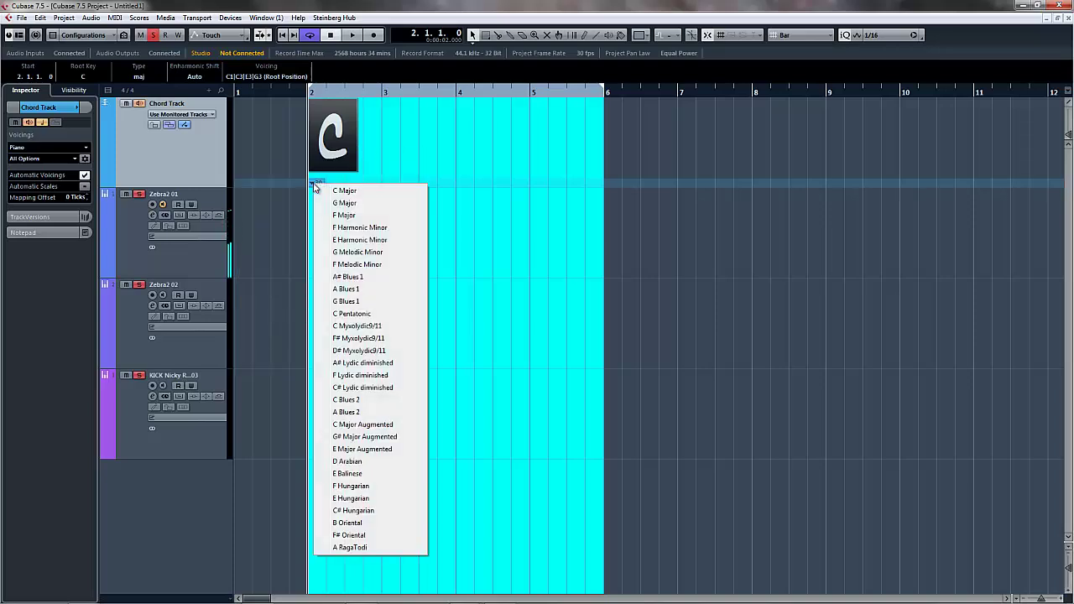
left_click(412, 161)
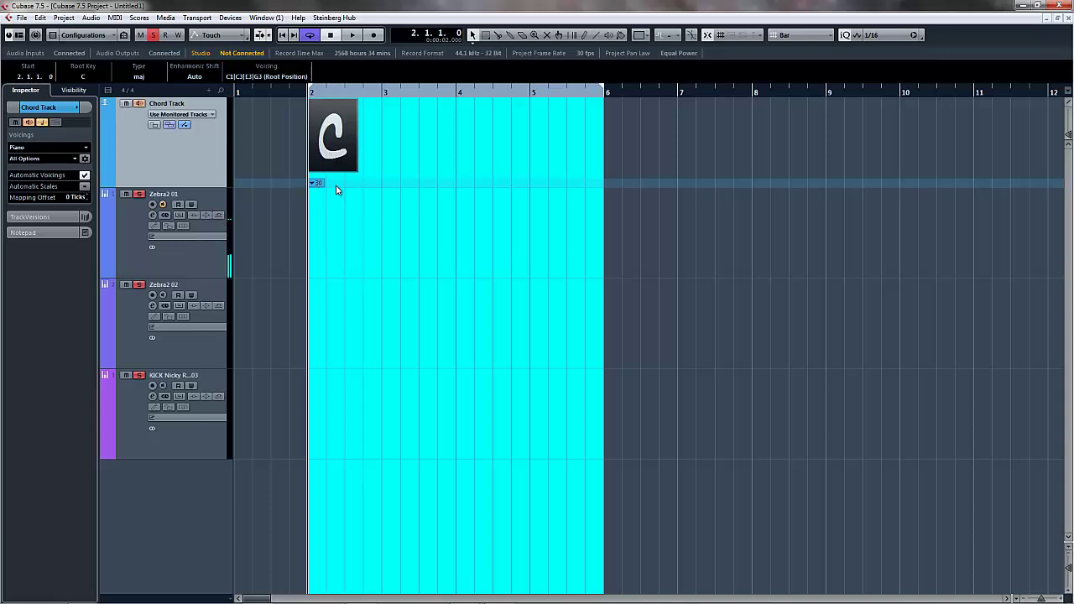
Change the bar-2 chord's root to G and its type to minor, making it Gmin.
double_click(332, 140)
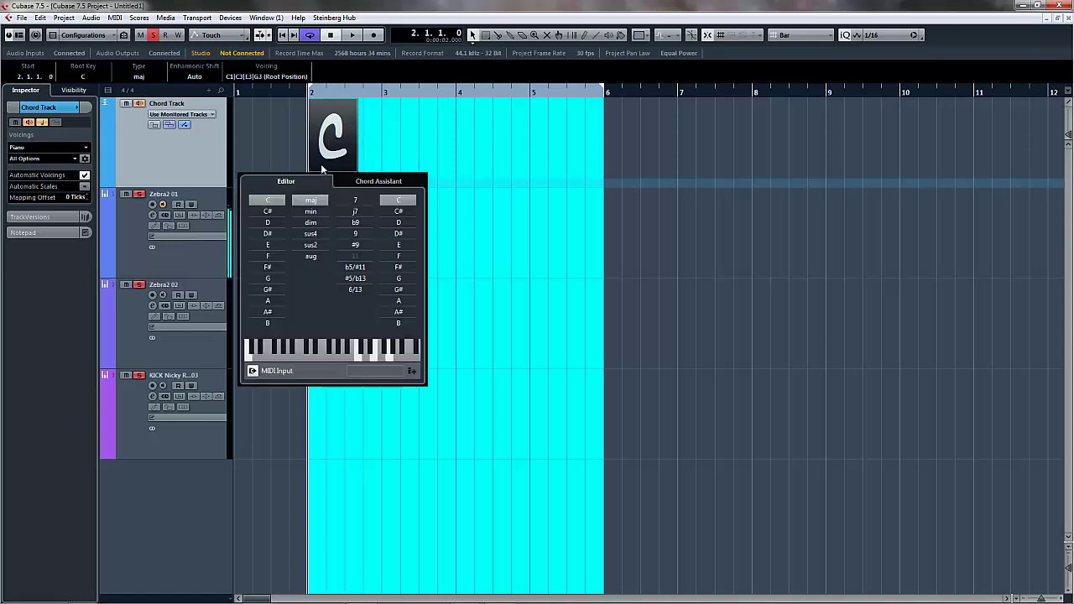
left_click(301, 210)
left_click(310, 222)
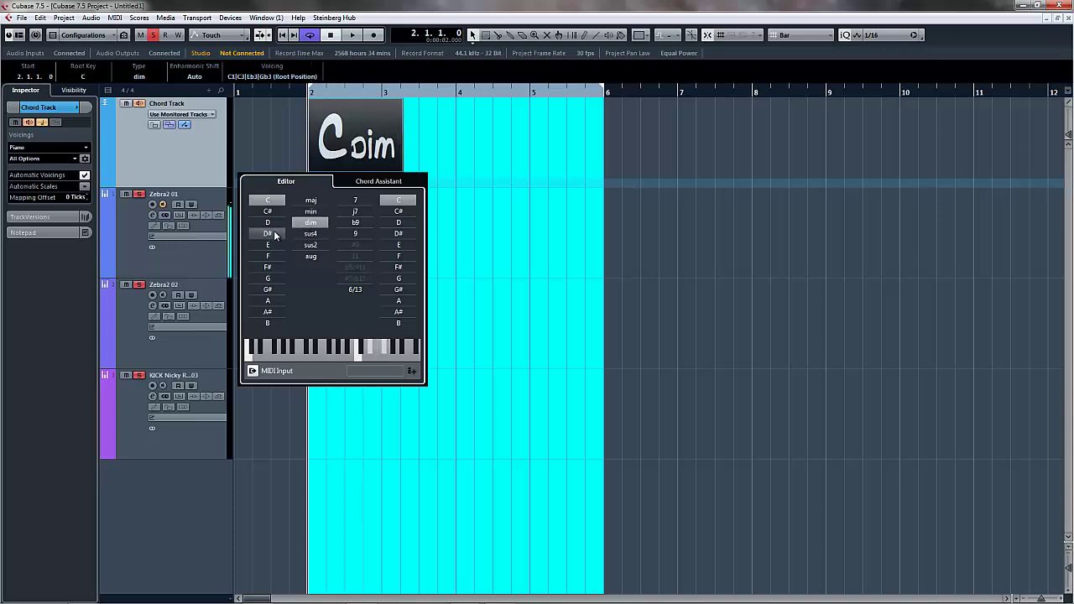
left_click(268, 278)
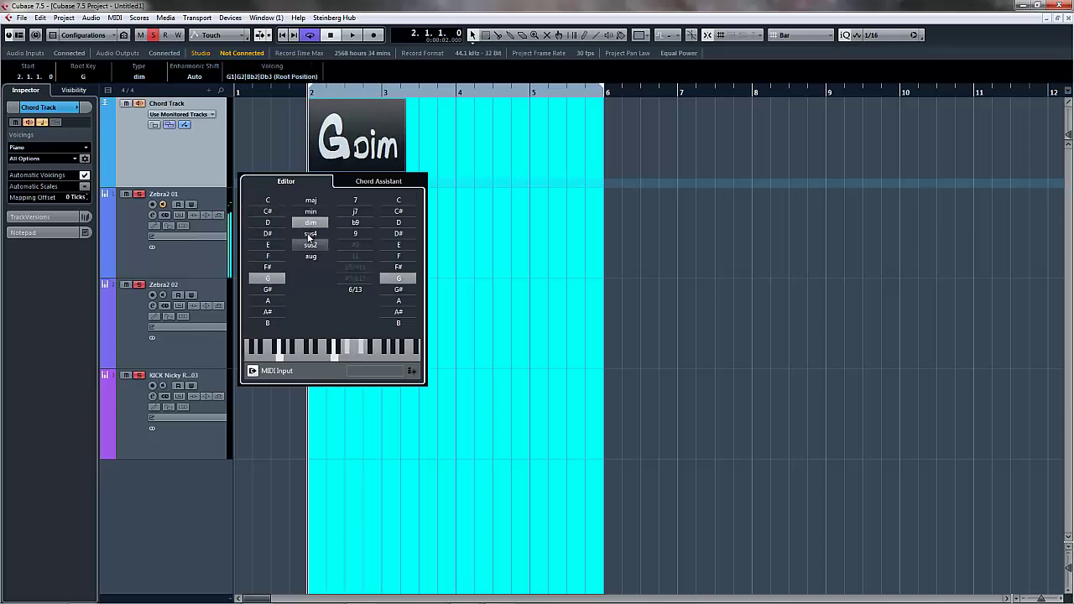
left_click(314, 211)
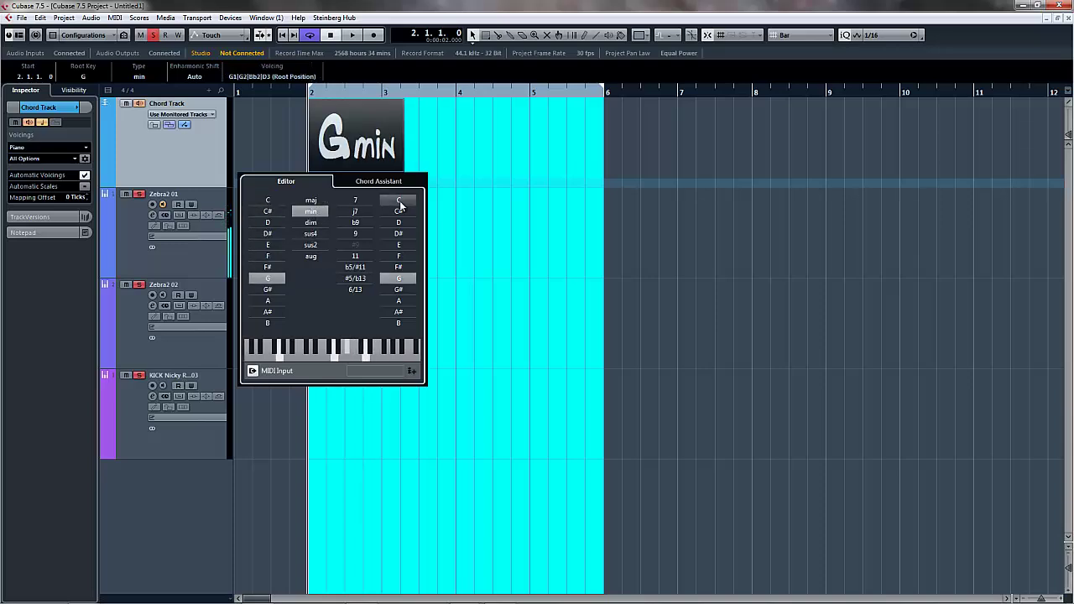
left_click(472, 210)
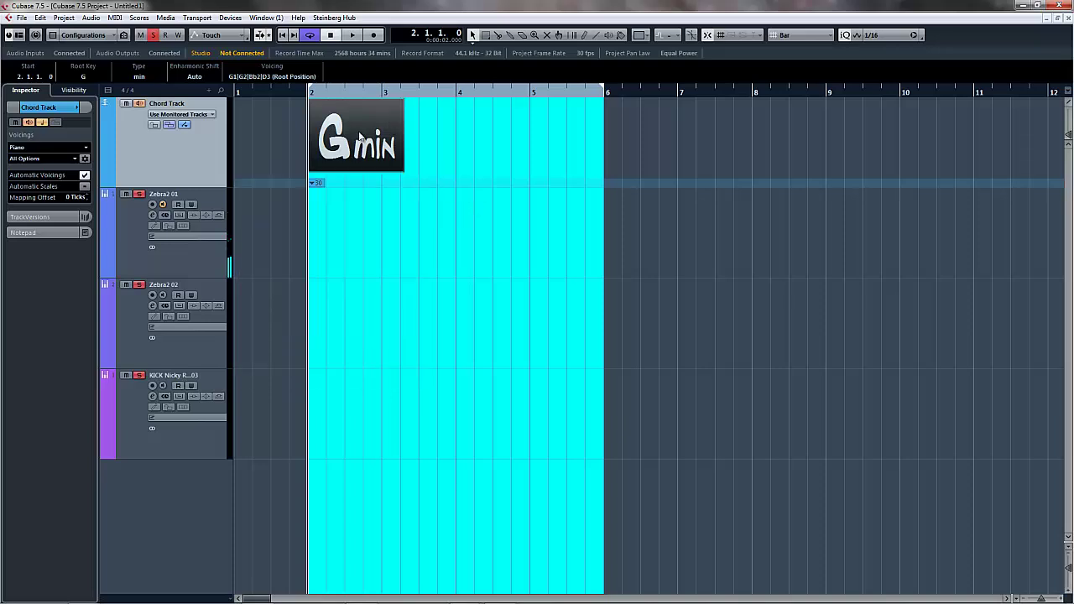
double_click(388, 132)
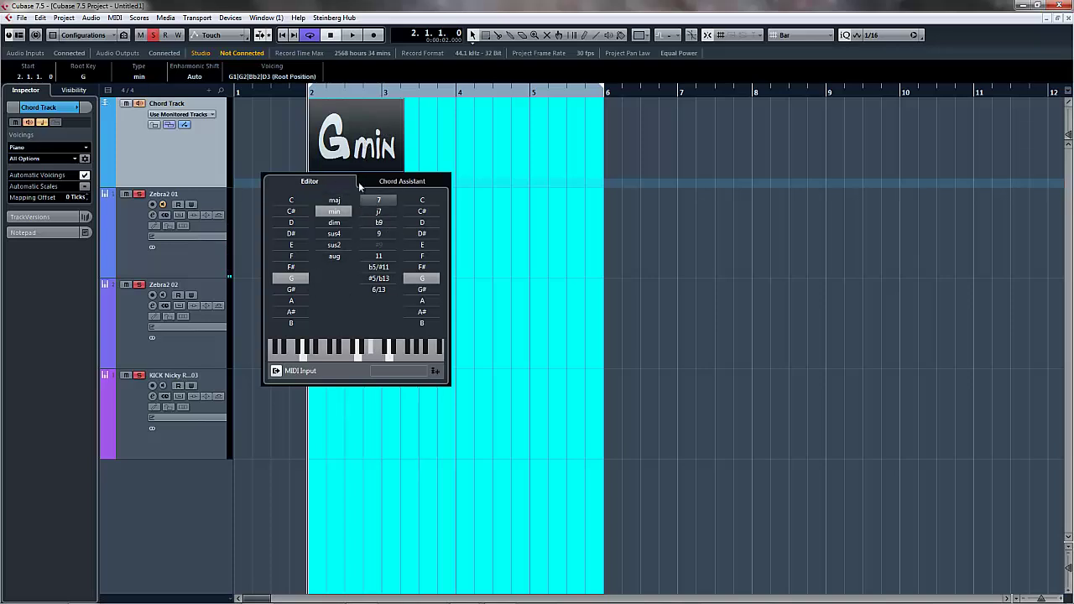
Add an X chord event after Gmin and browse Chord Assistant suggestions at complexity levels 1 and 2.
left_click(435, 371)
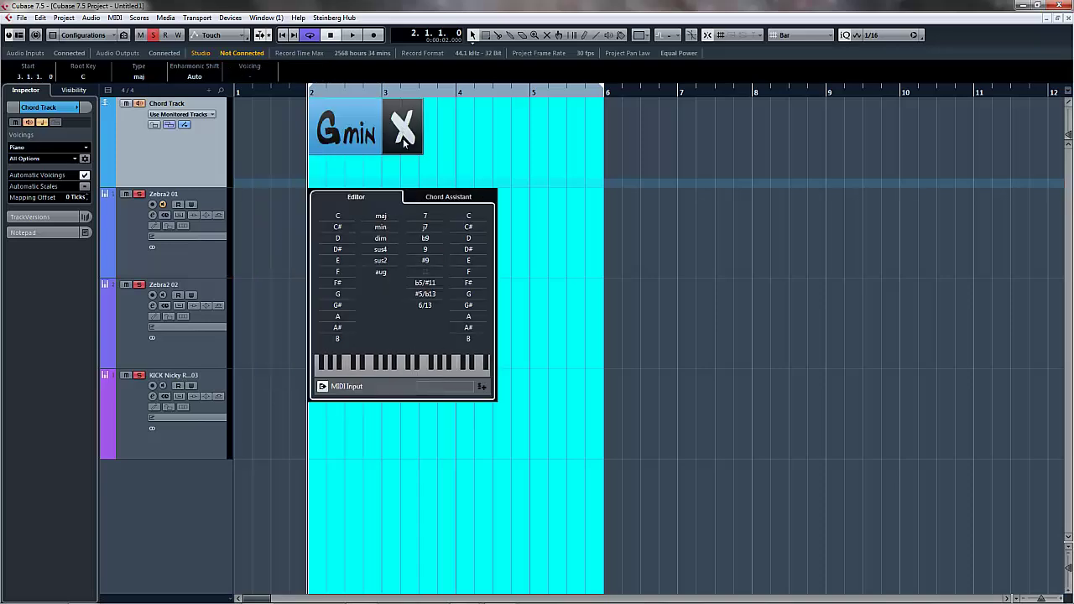
left_click(436, 197)
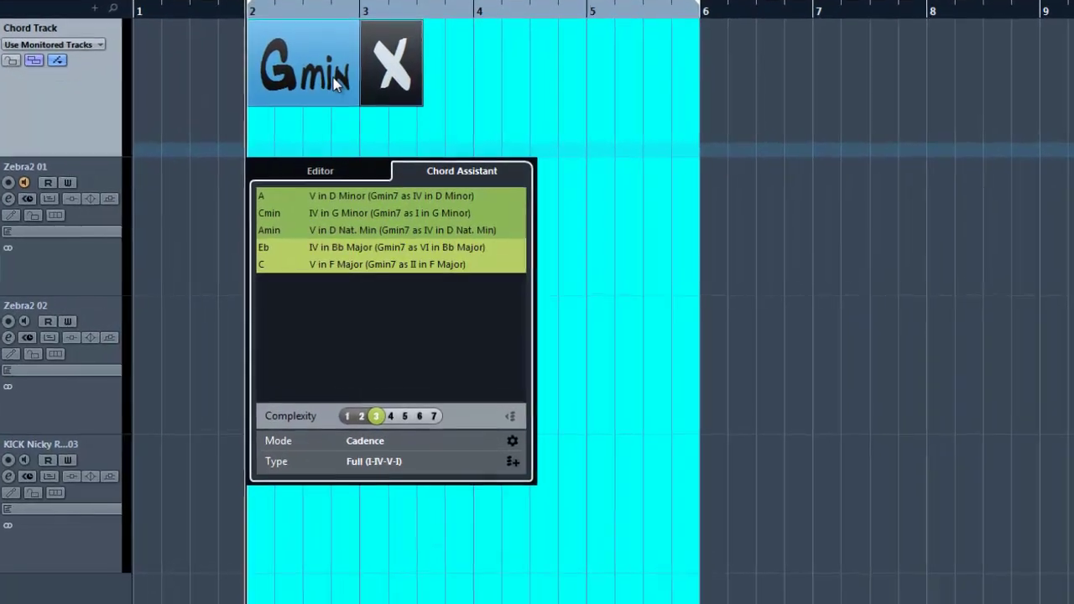
left_click(362, 413)
left_click(340, 433)
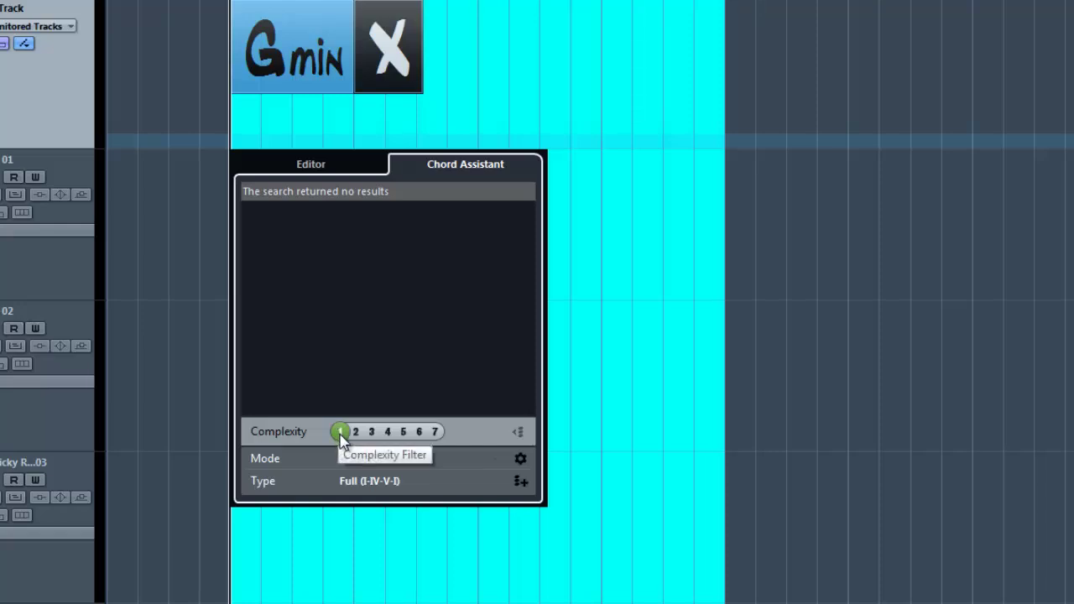
left_click(355, 431)
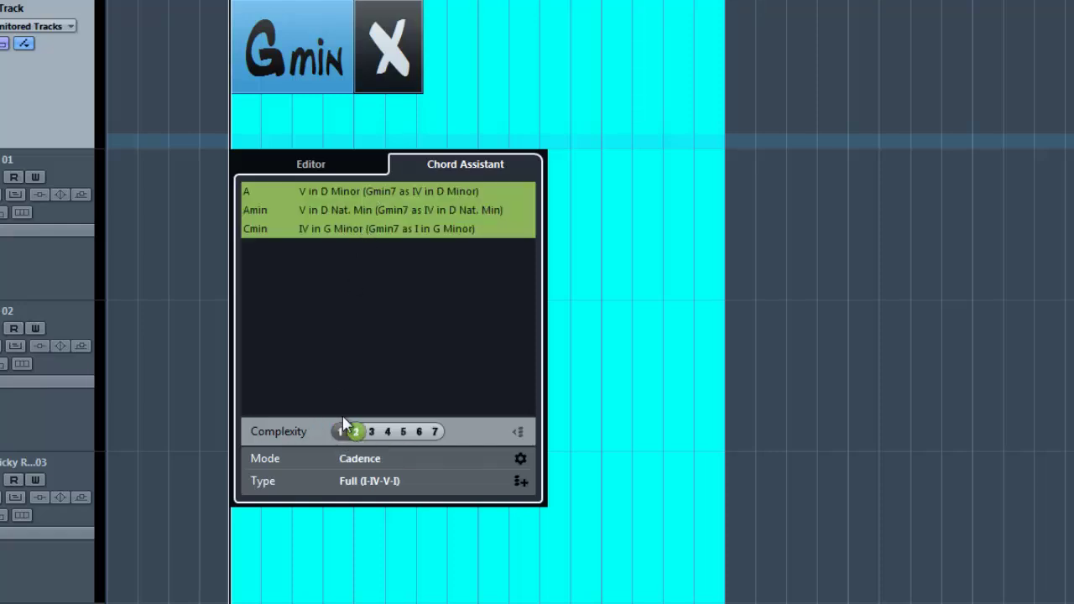
left_click_drag(366, 433, 441, 434)
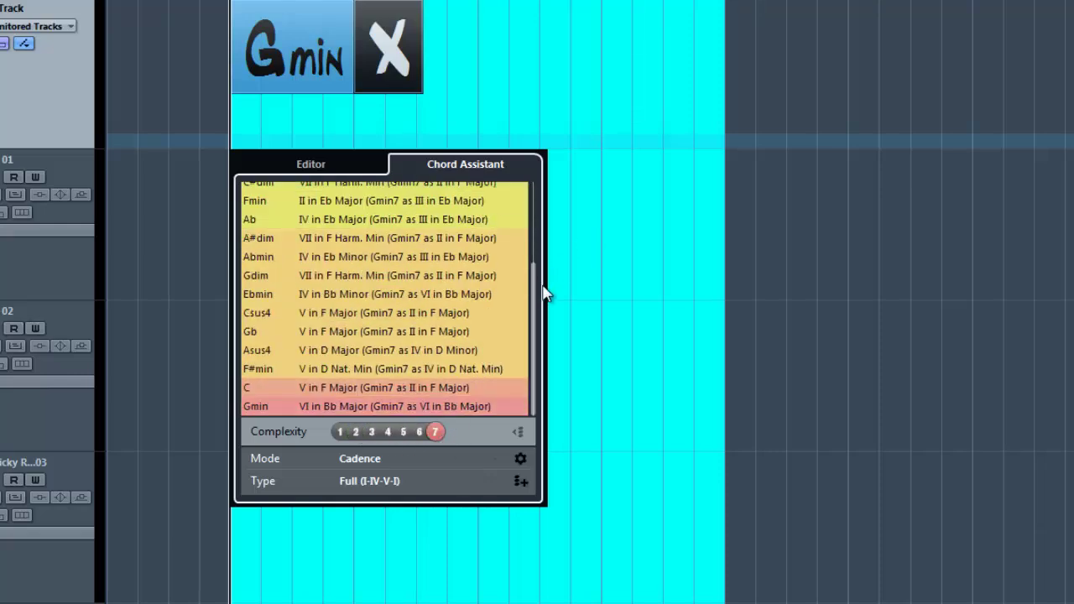
left_click_drag(534, 304, 516, 324)
left_click_drag(535, 305, 535, 194)
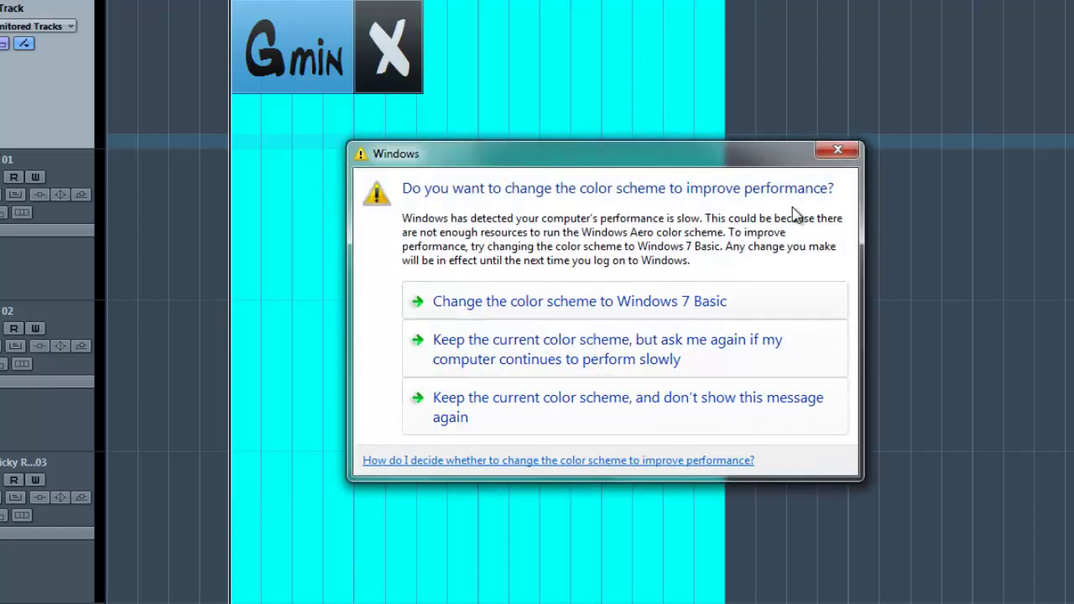
Try Amin, A, Cmin and Eb suggestions for the second chord, settling on Amin.
left_click(838, 151)
double_click(388, 52)
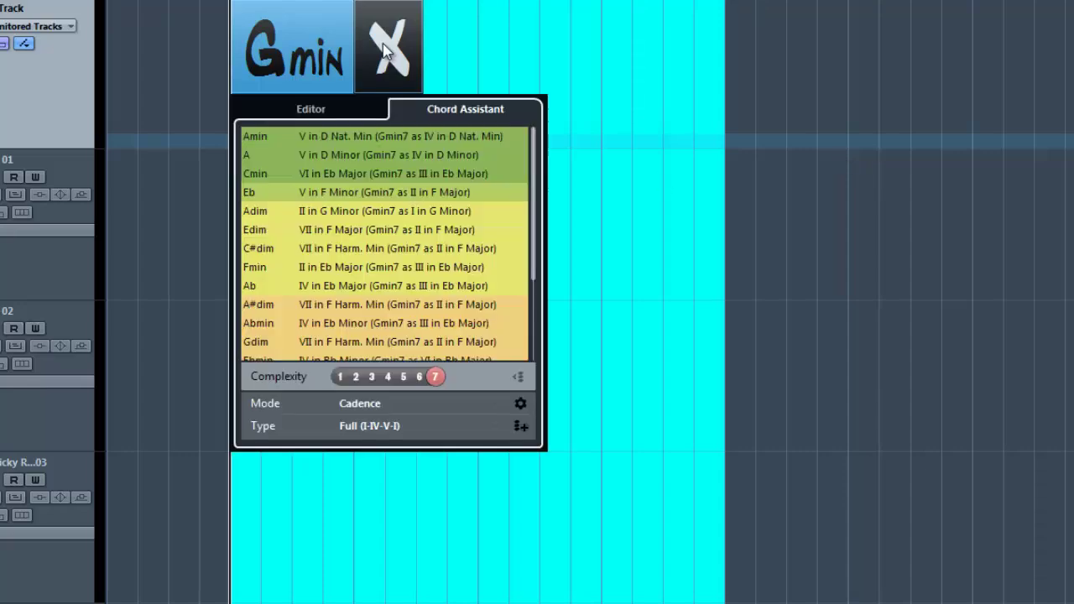
left_click(384, 139)
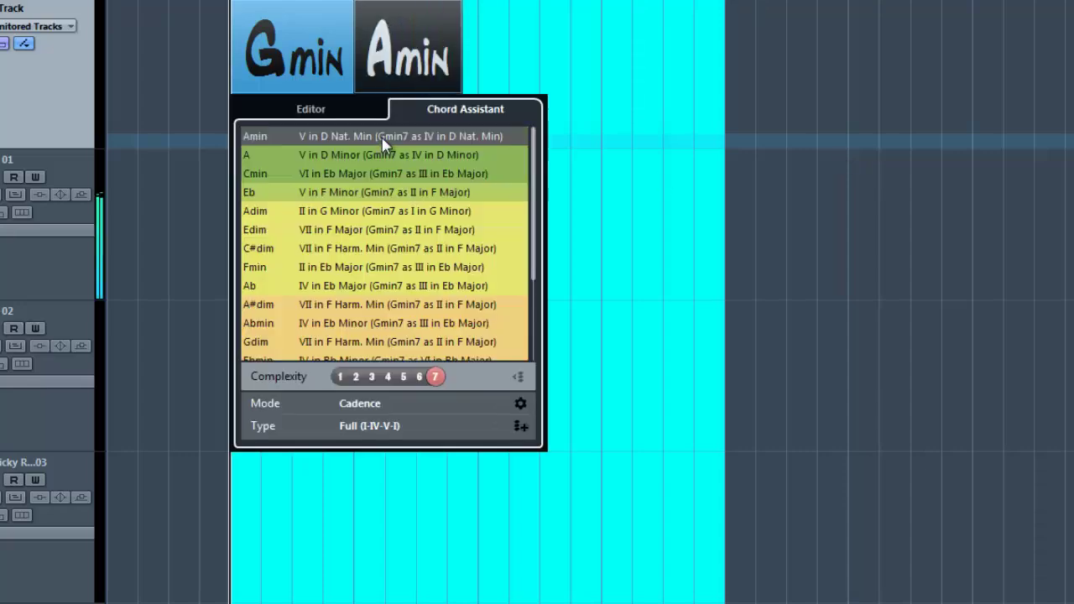
left_click(371, 156)
left_click(367, 174)
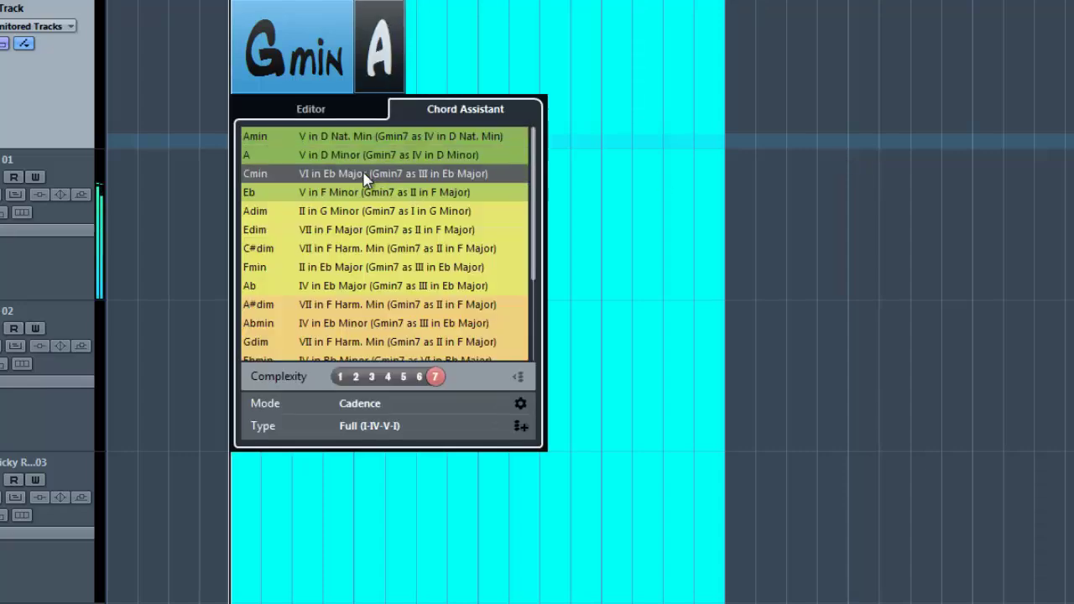
left_click(357, 192)
left_click(361, 136)
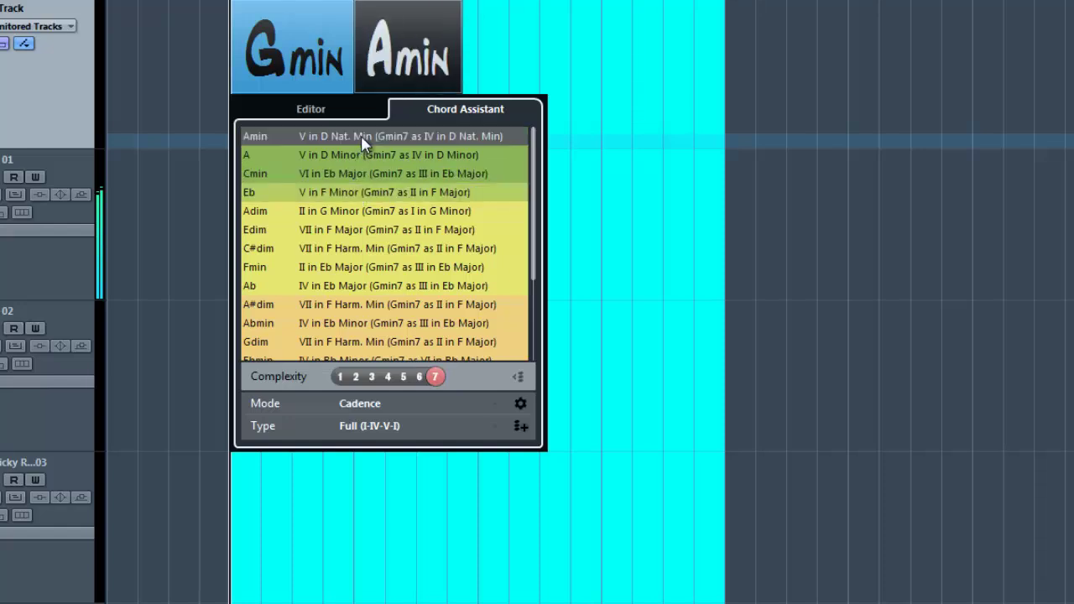
left_click(314, 76)
Set the suggestion complexity to 3 and change the second chord from Amin to A.
left_click(311, 73)
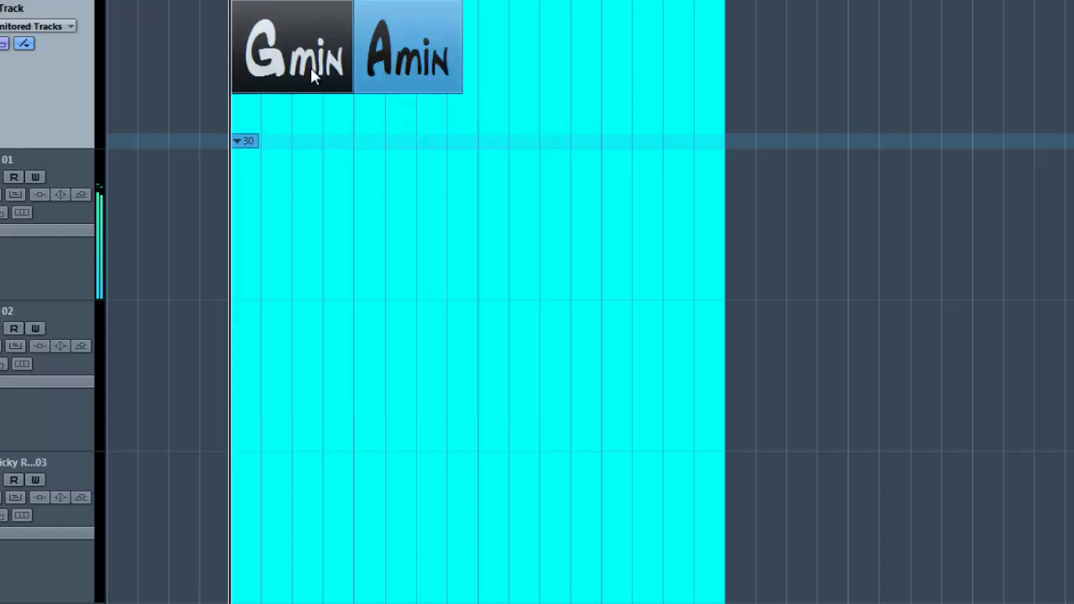
left_click(392, 73)
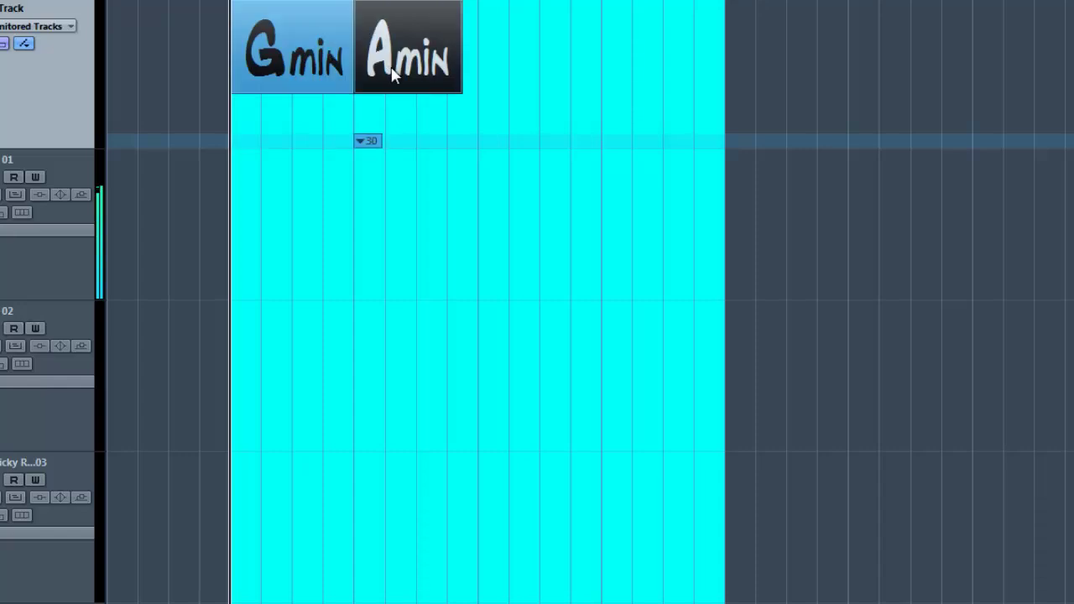
double_click(392, 72)
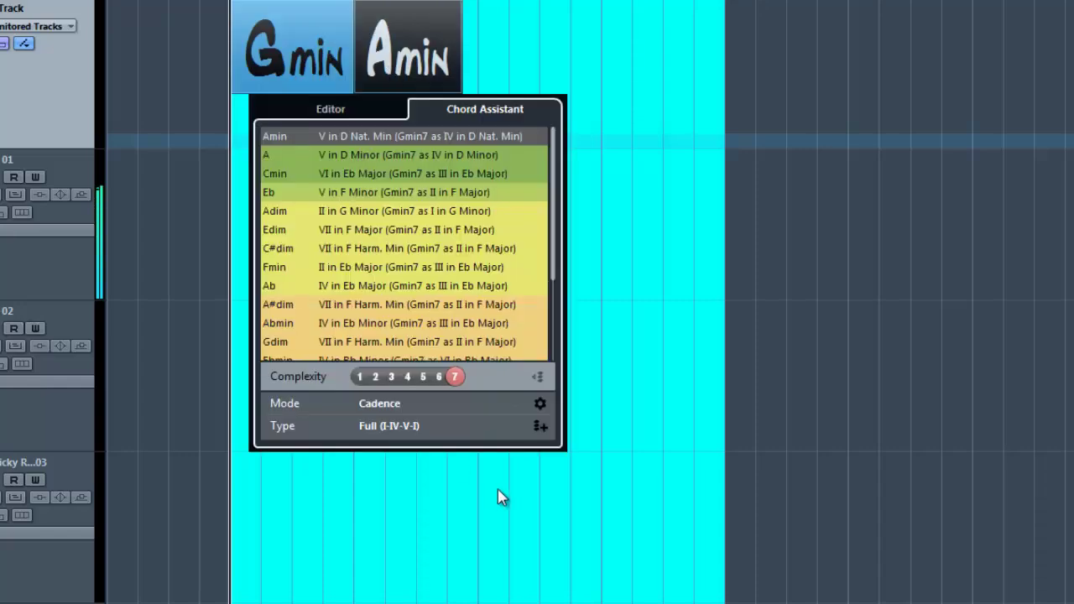
left_click(409, 384)
left_click(392, 383)
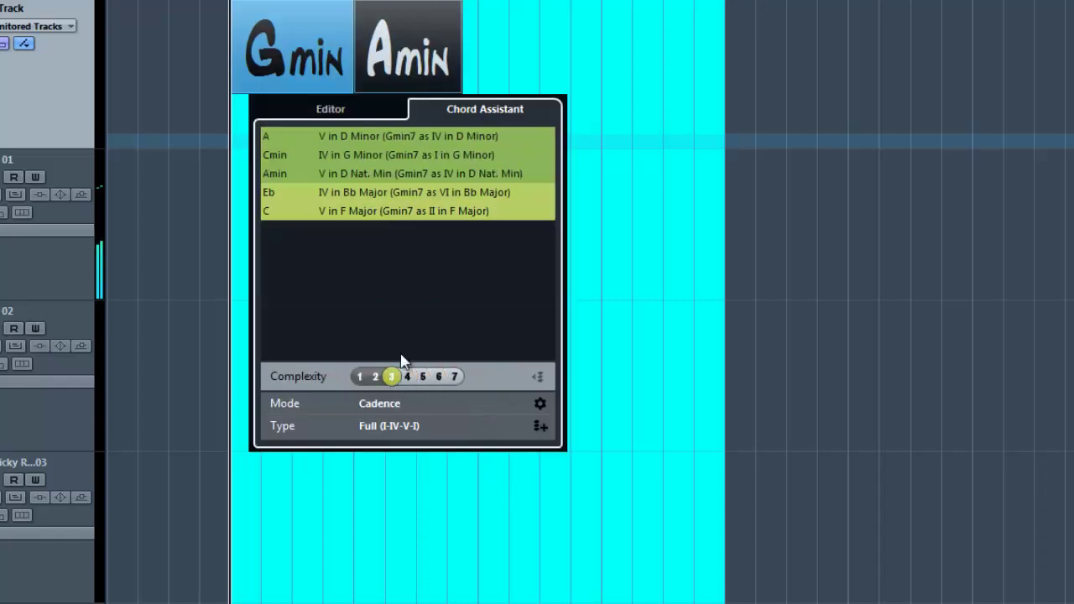
left_click(384, 139)
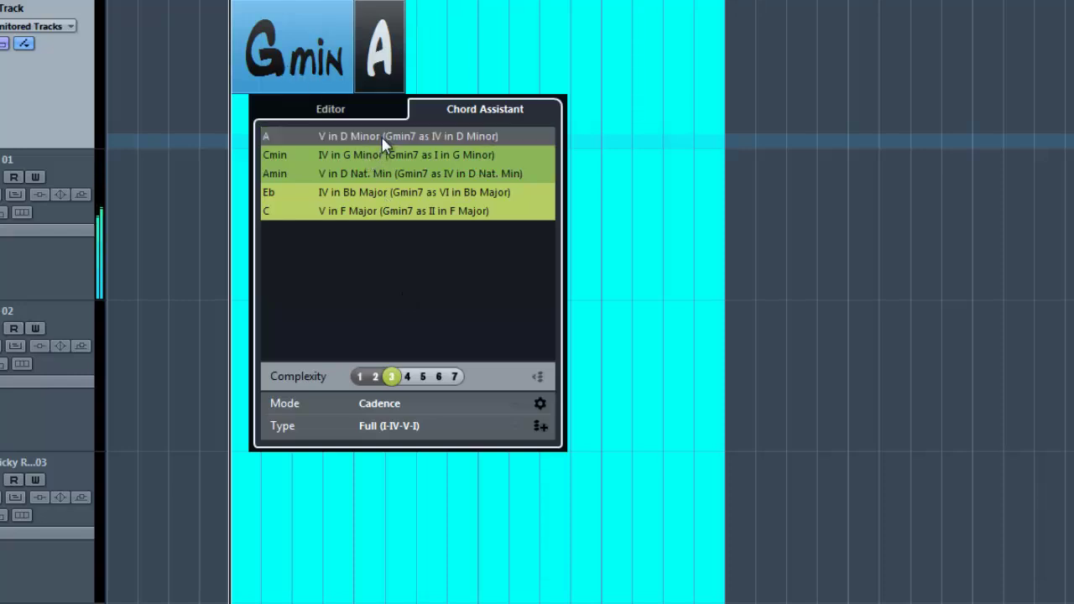
left_click(294, 51)
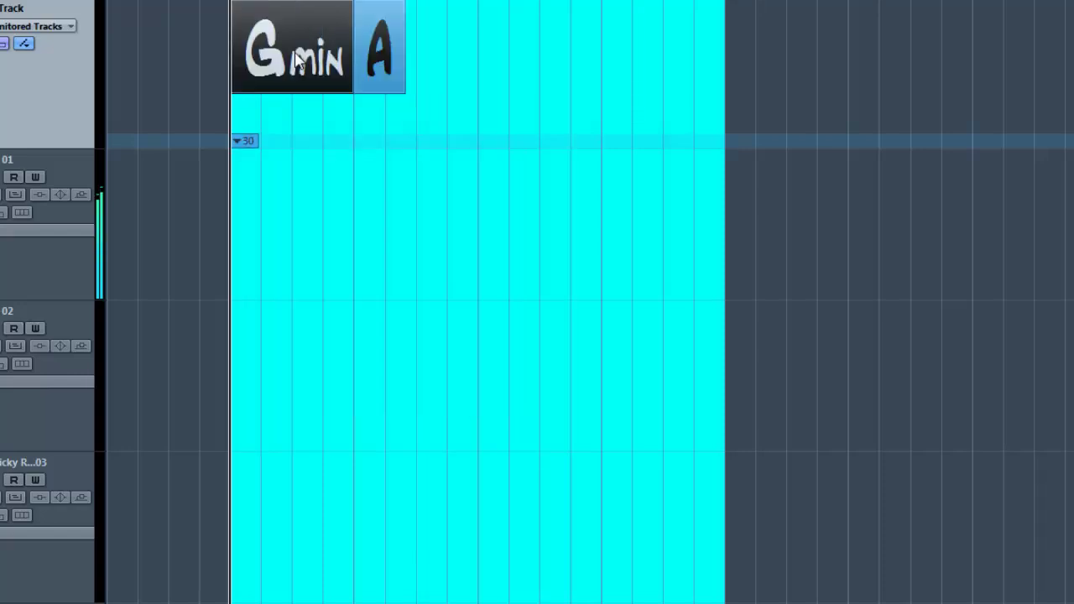
Add a third chord event after a gap following A and set it to B.
left_click(383, 71)
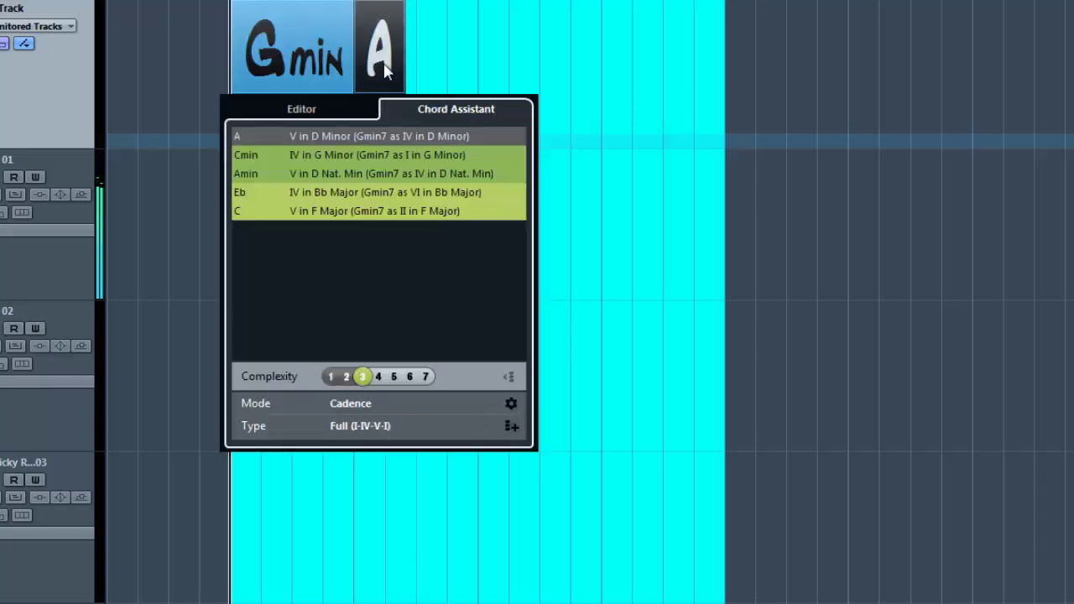
double_click(385, 70)
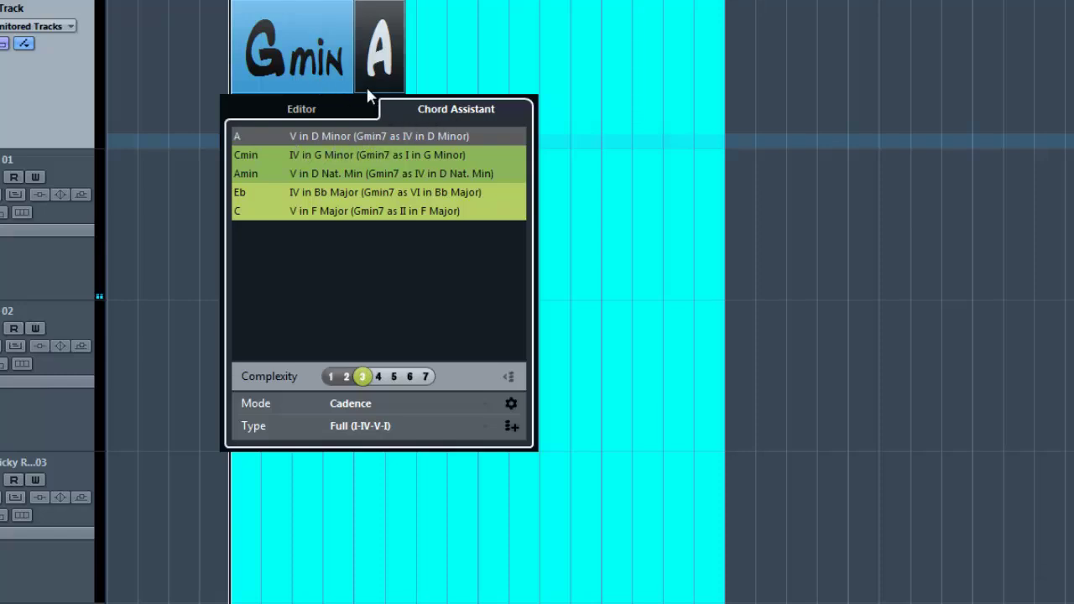
left_click(441, 53)
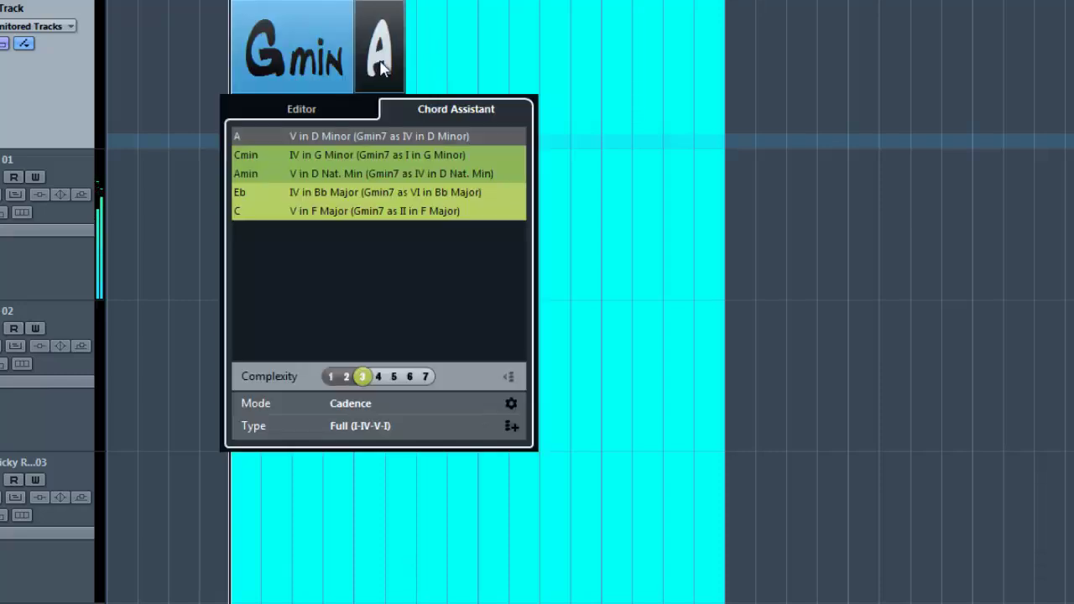
double_click(511, 59)
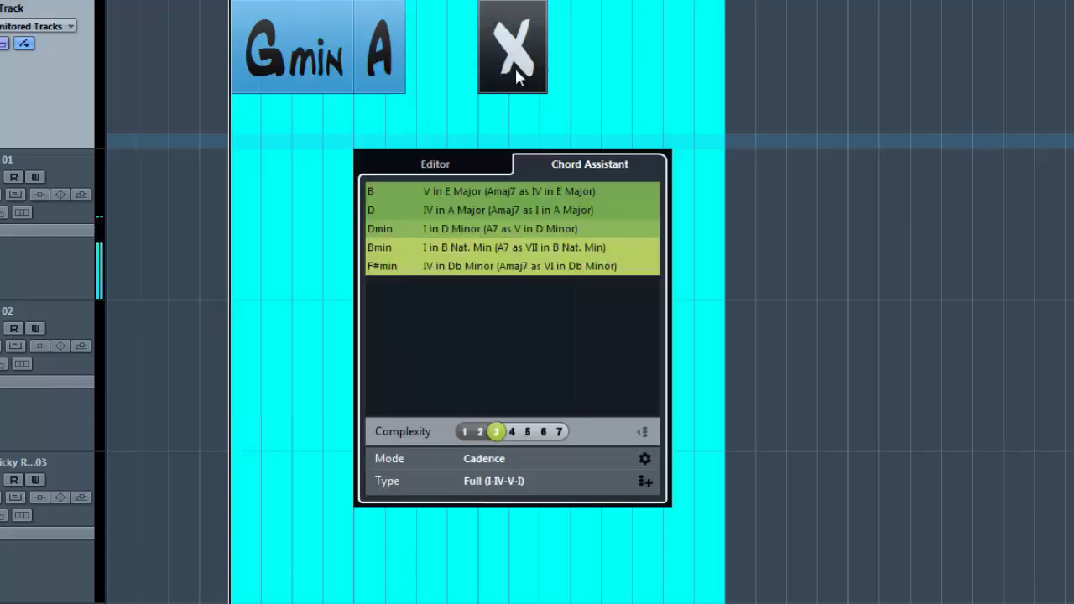
left_click(478, 194)
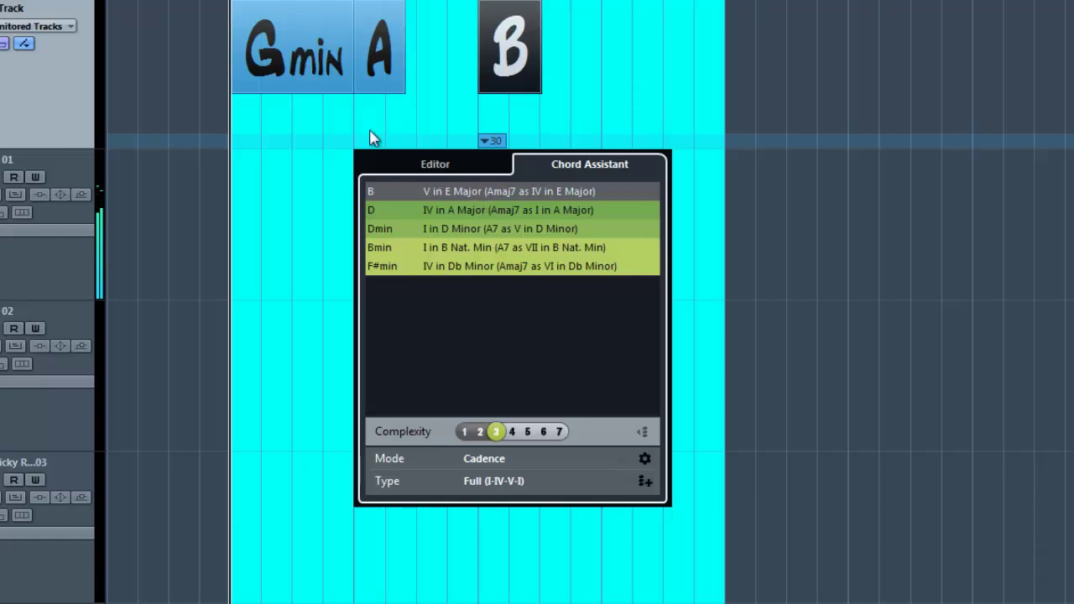
Change the third chord through D and Dmin to Bmin via the Chord Assistant.
left_click(310, 69)
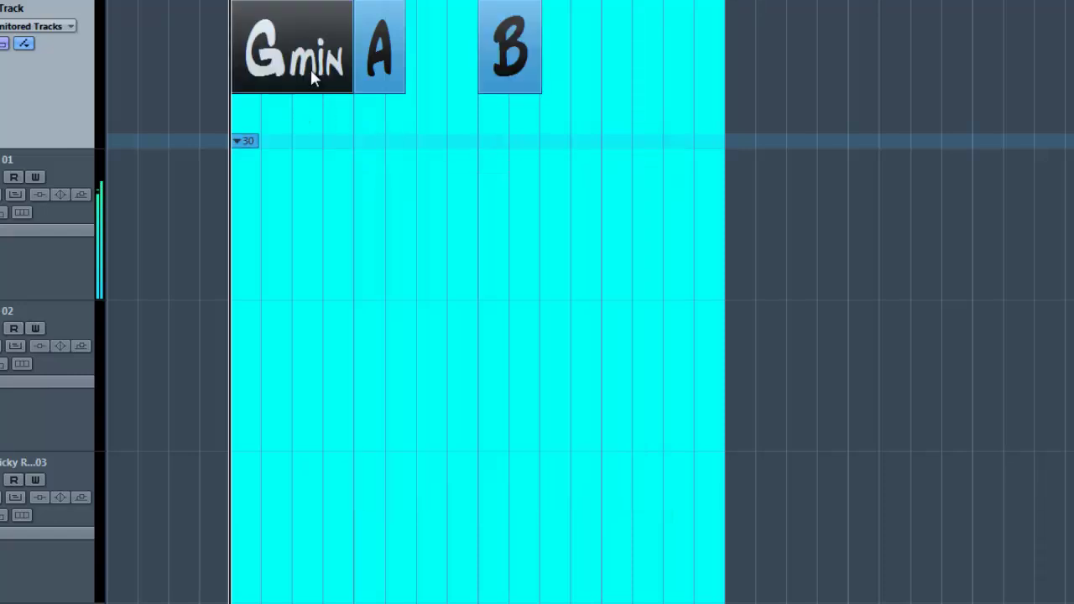
left_click(361, 71)
left_click(508, 54)
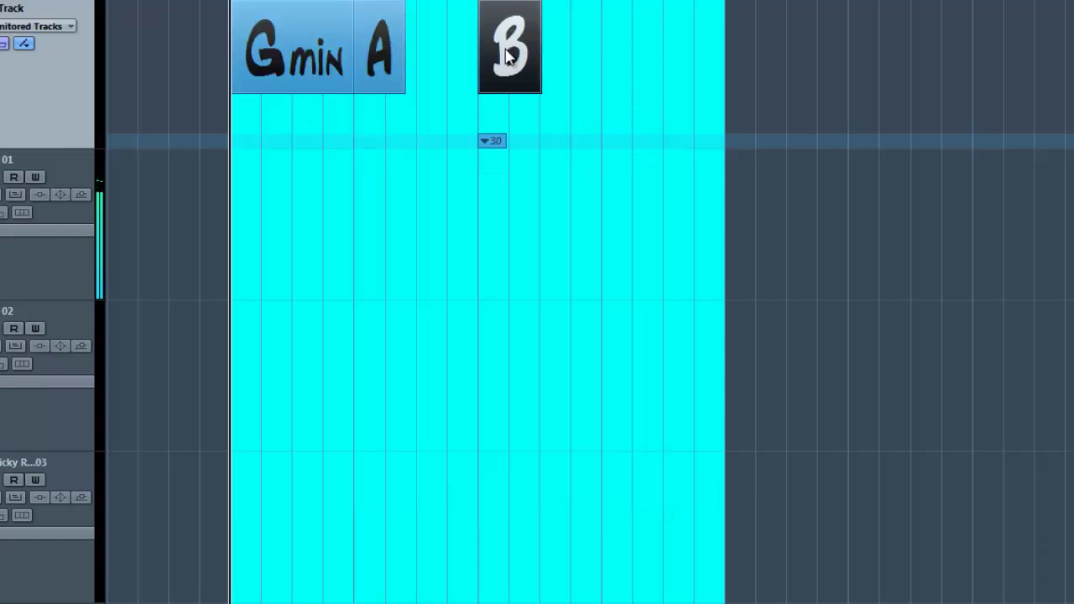
double_click(506, 56)
left_click(449, 159)
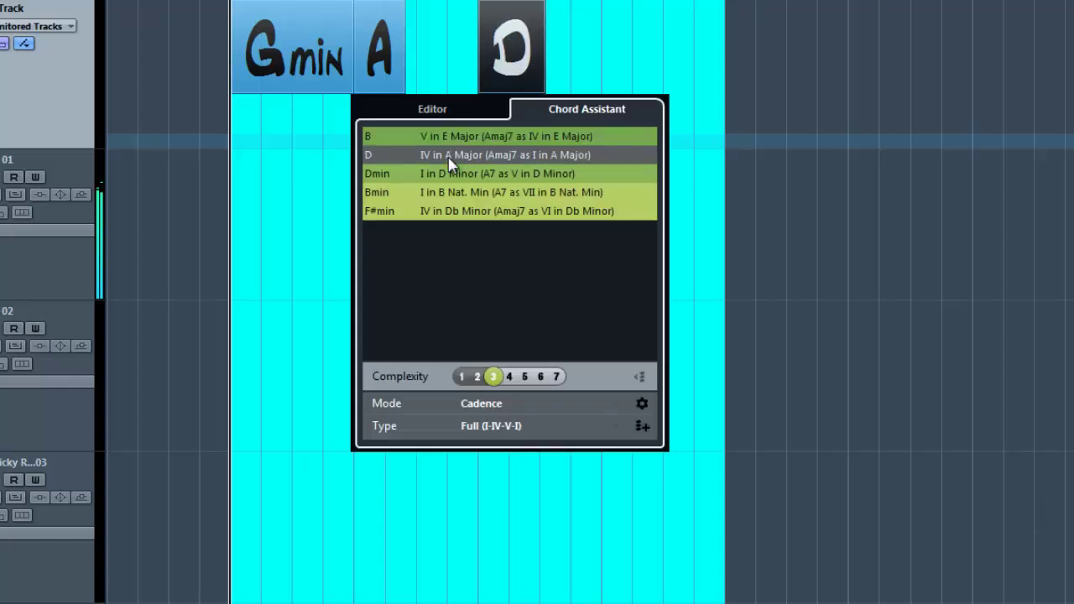
left_click(442, 172)
left_click(443, 193)
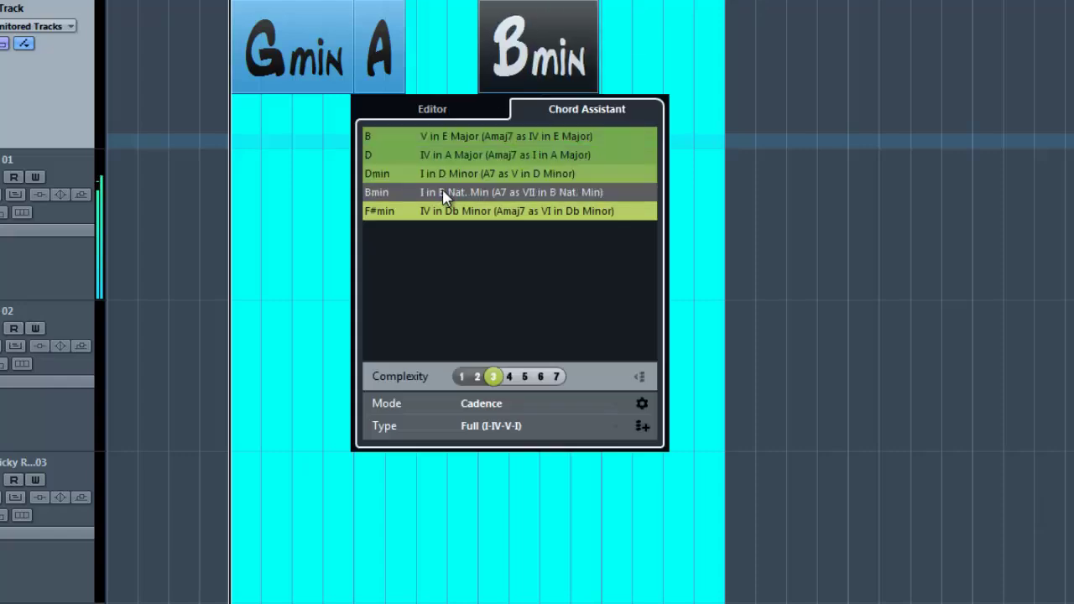
left_click(269, 49)
Select Gmin, A and Bmin in turn and reopen the Chord Assistant for Bmin.
left_click(269, 49)
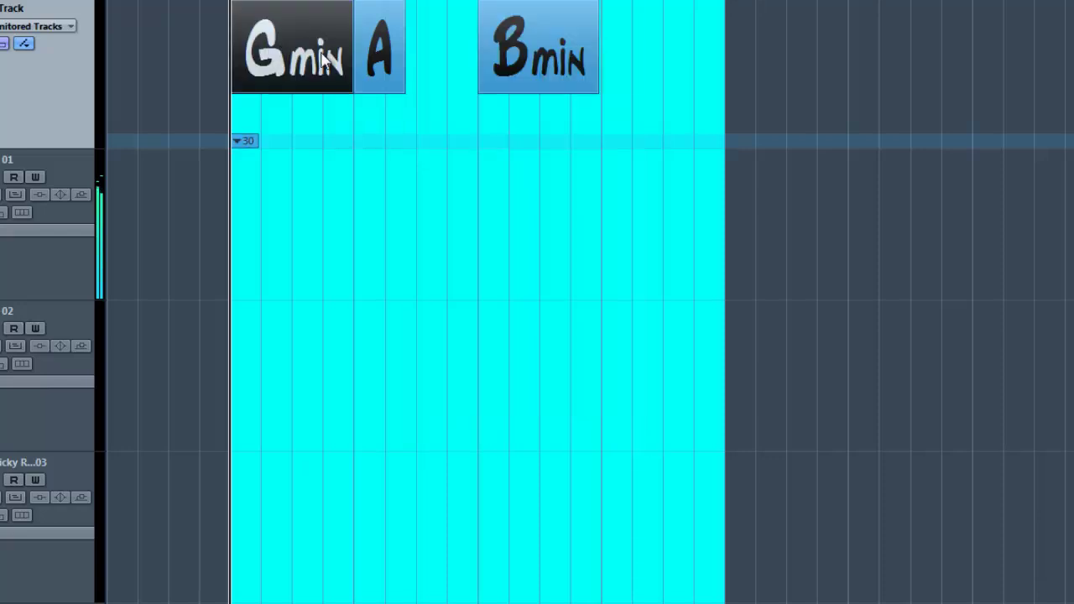
left_click(378, 59)
left_click(514, 65)
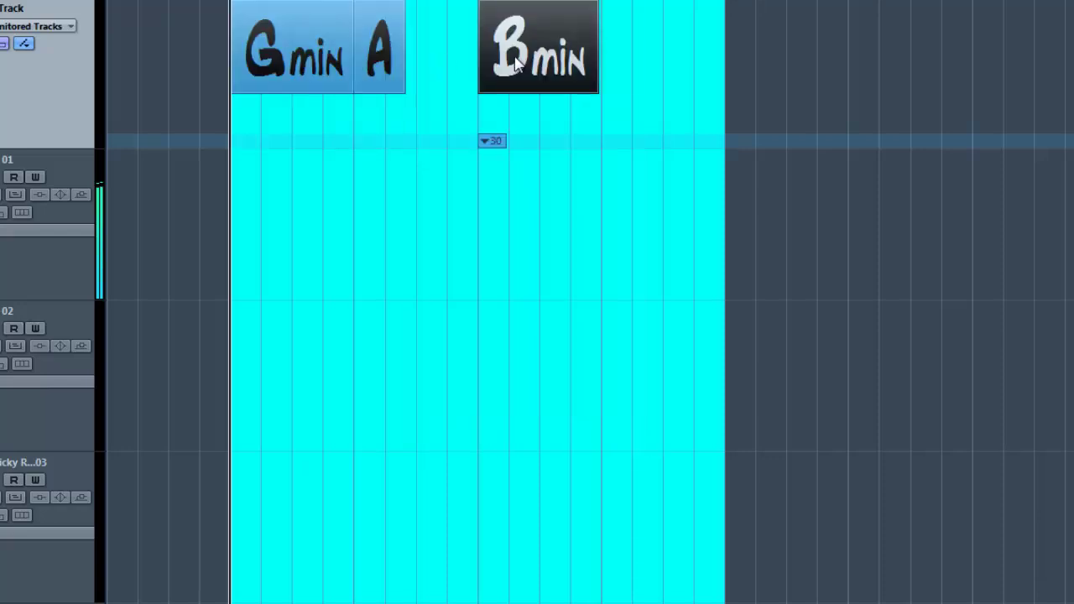
double_click(526, 67)
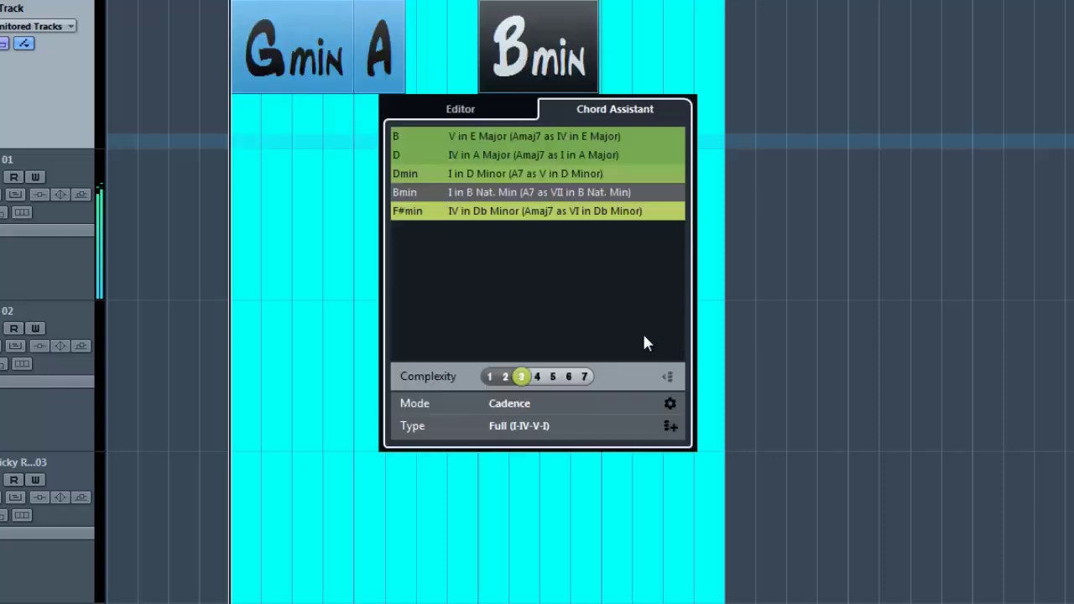
Add a fourth chord directly after Bmin and set it to E.
left_click(672, 428)
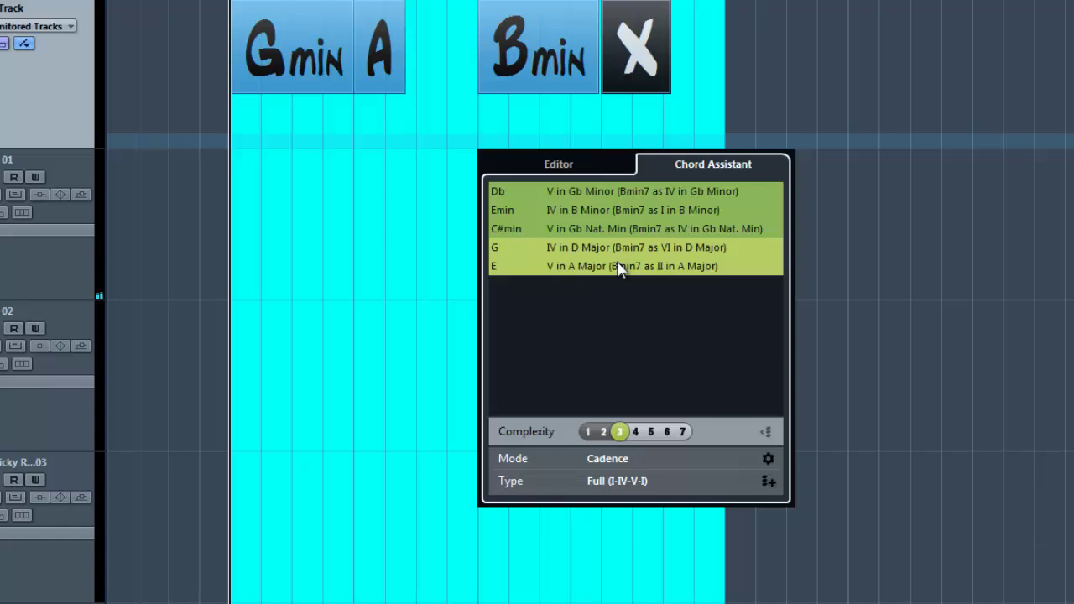
left_click(619, 267)
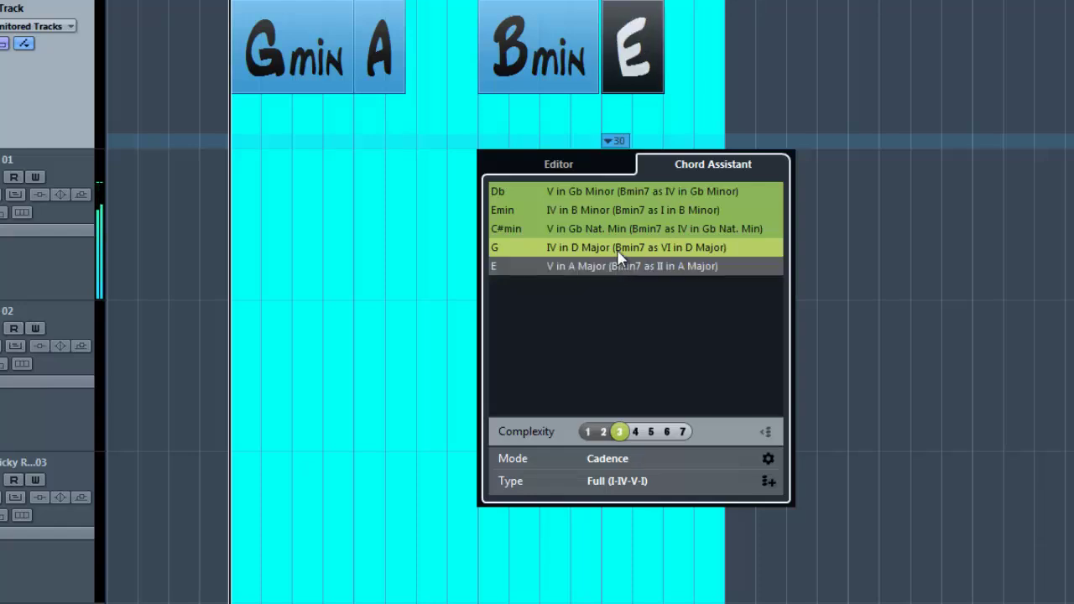
left_click(304, 50)
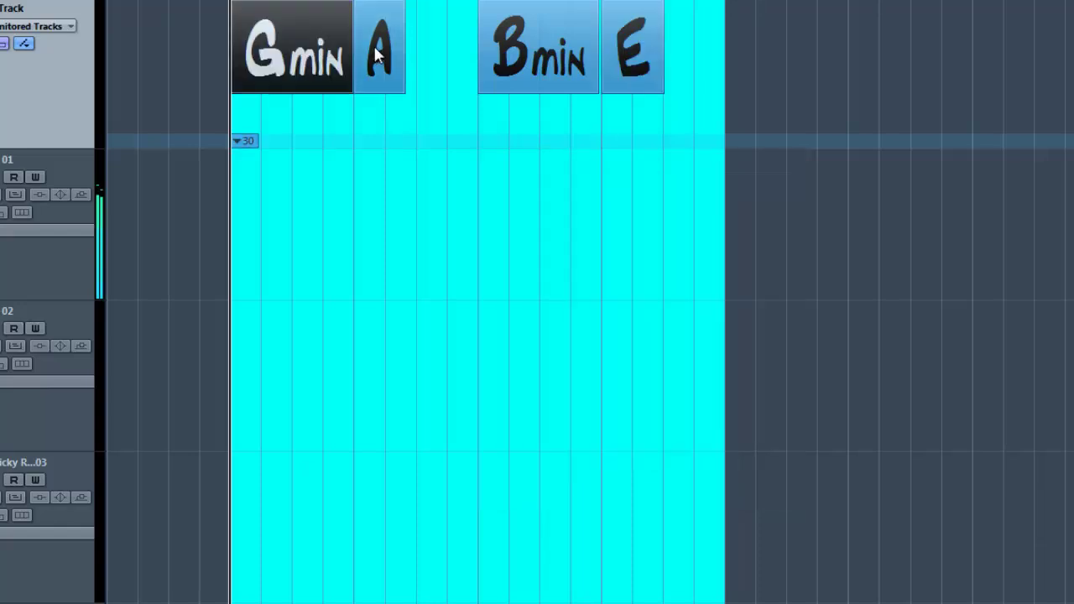
left_click(375, 50)
left_click(517, 51)
left_click(628, 52)
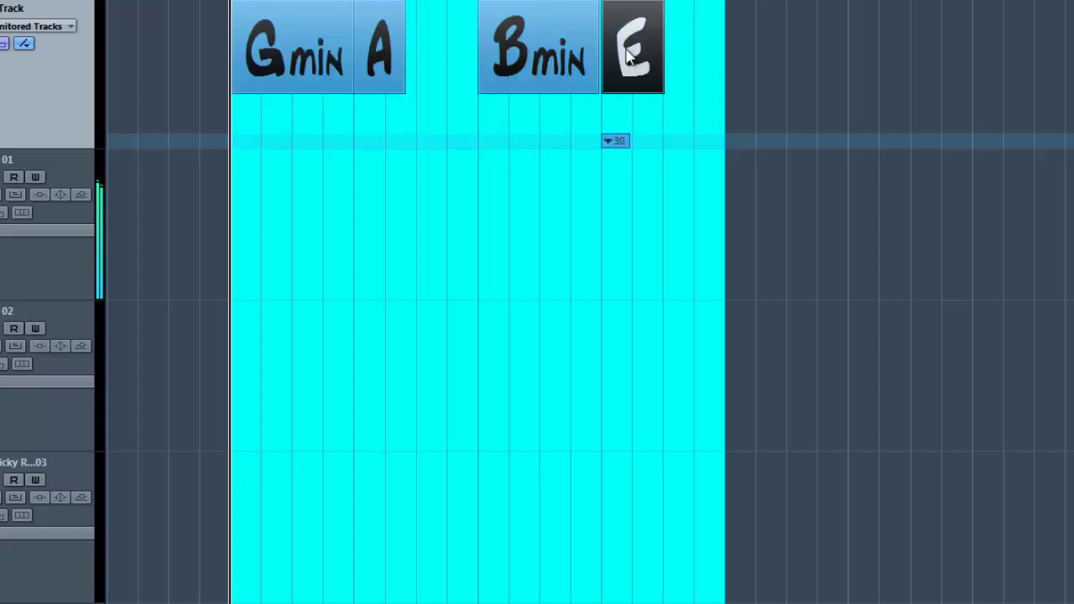
Change the fourth chord from E to G, then step through Gmin, A, Bmin and G.
double_click(628, 52)
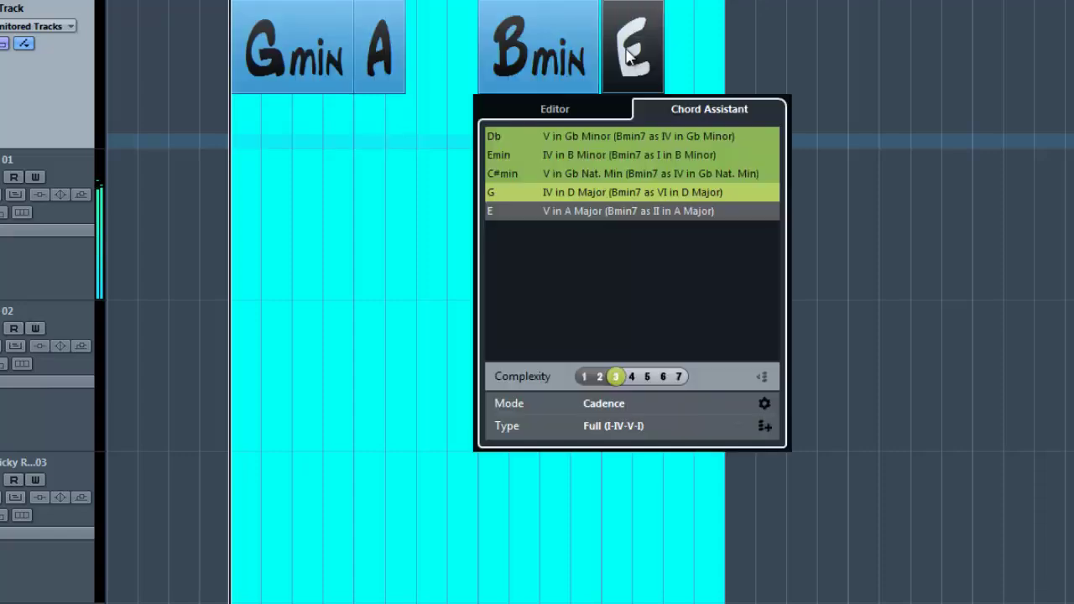
left_click(573, 194)
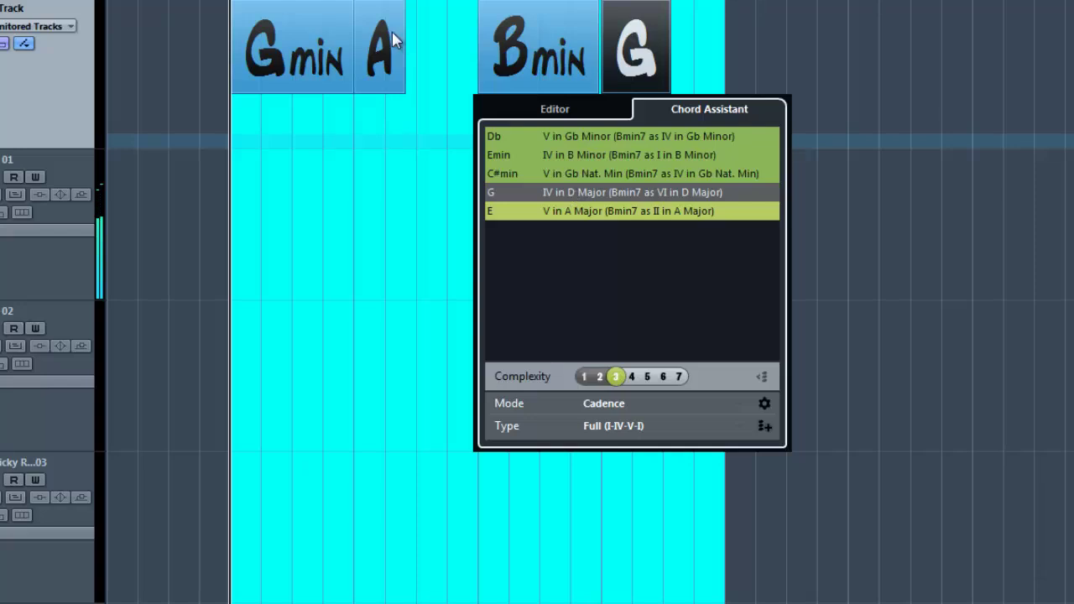
left_click(334, 63)
left_click(334, 63)
left_click(379, 56)
left_click(529, 65)
left_click(635, 61)
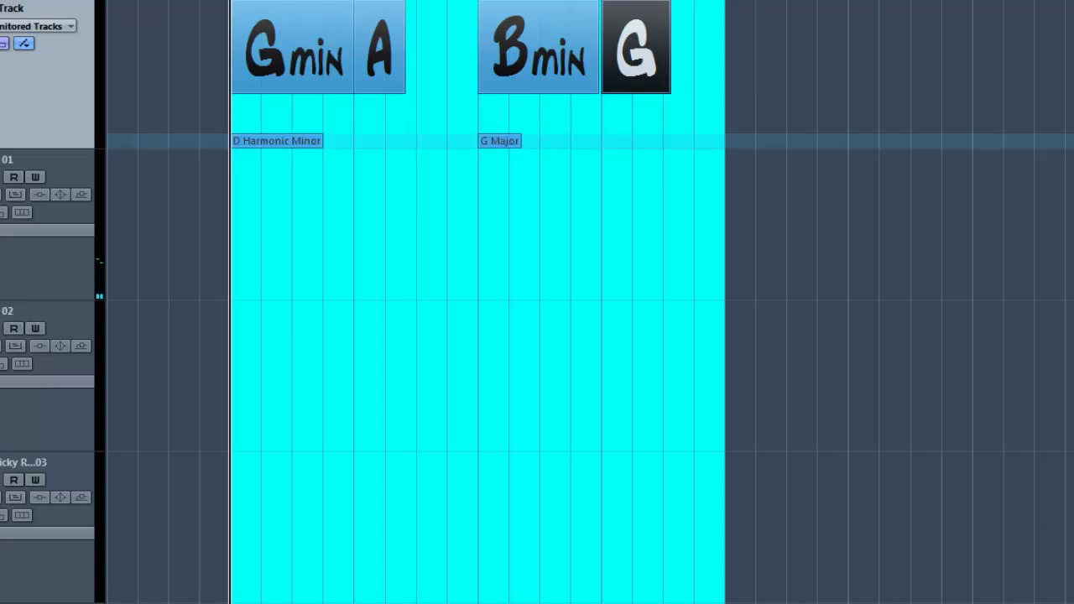
Play back the Gmin–A–Bmin–G progression, stop it, and select the Zebra2 01 track.
key("space")
key("space")
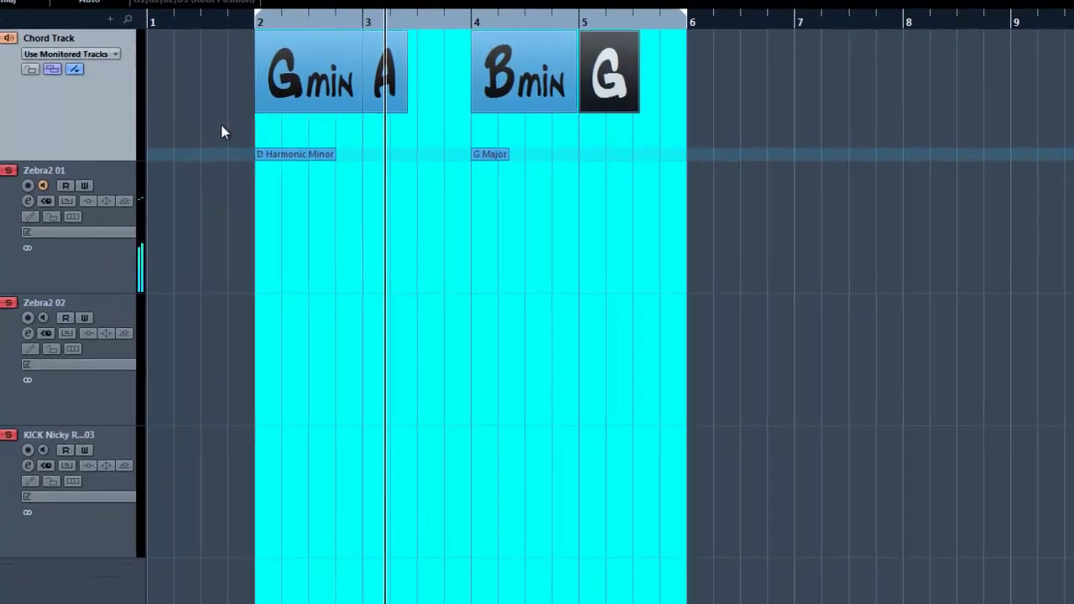
key("Home")
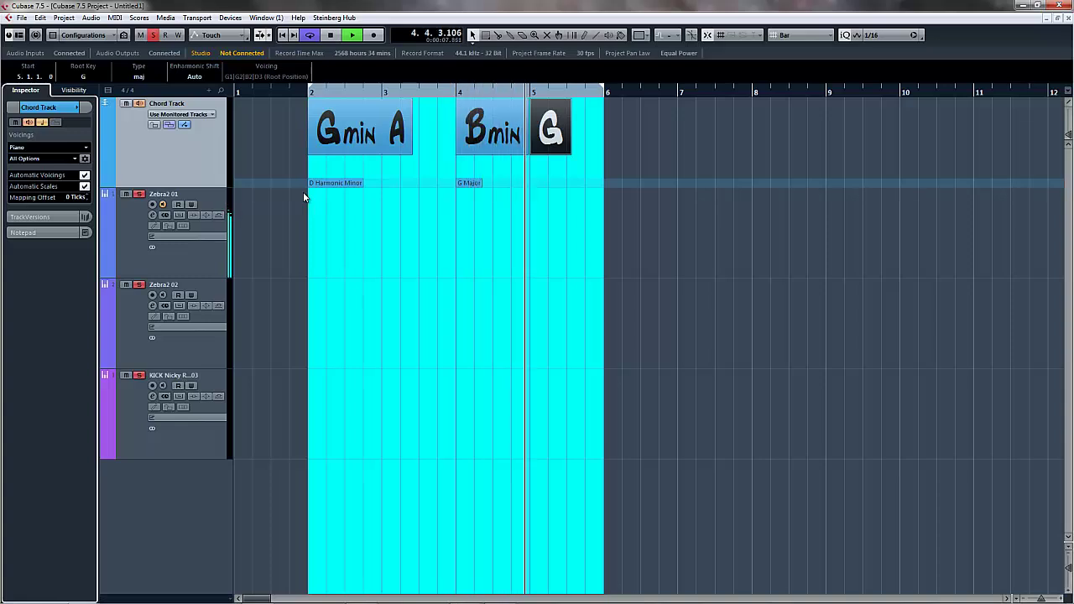
key("space")
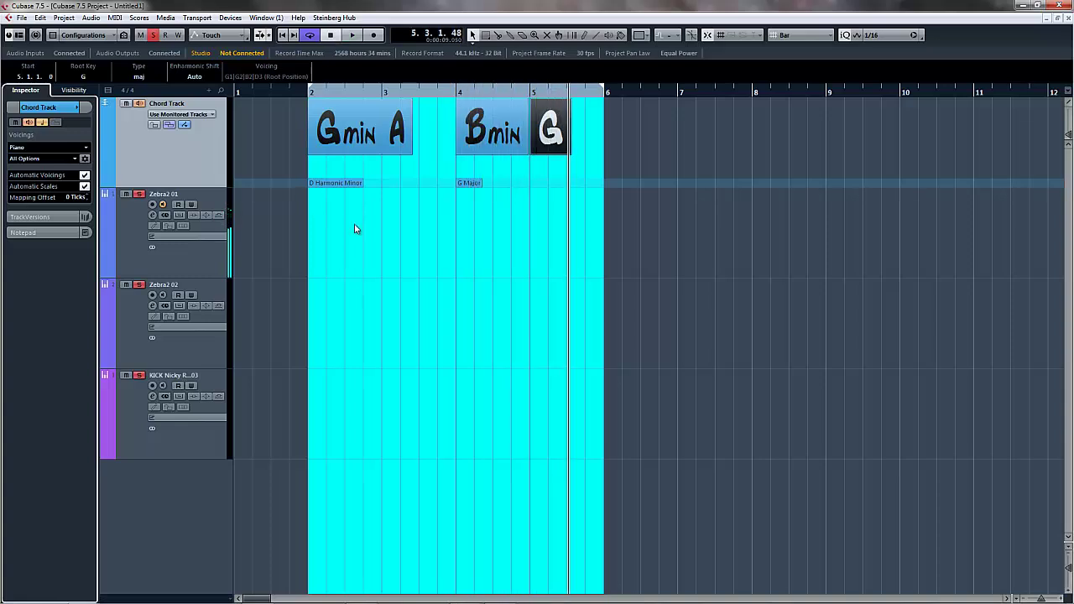
left_click(173, 256)
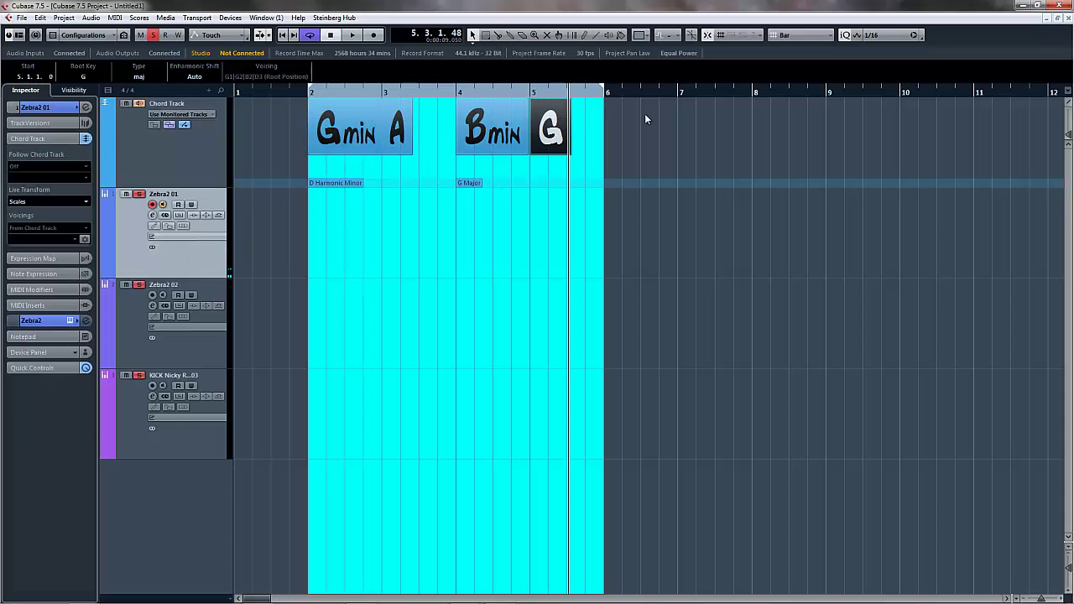
Drag the chord events onto Zebra2 01 as MIDI and play the notes in the Key Editor.
left_click_drag(646, 119, 359, 230)
left_click(611, 239)
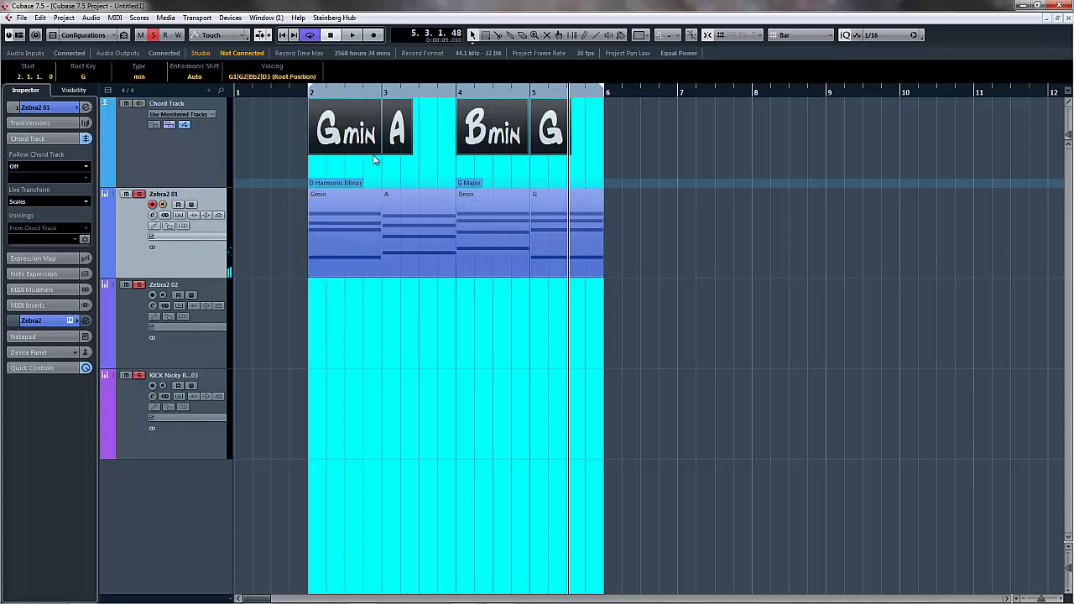
double_click(350, 225)
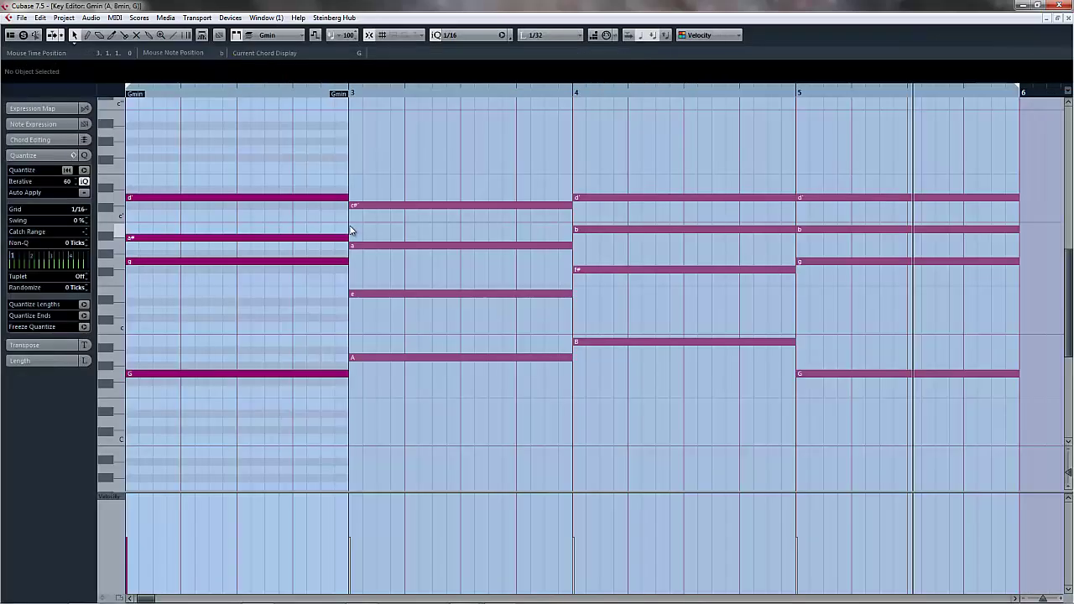
scroll(350, 231, "left", 2)
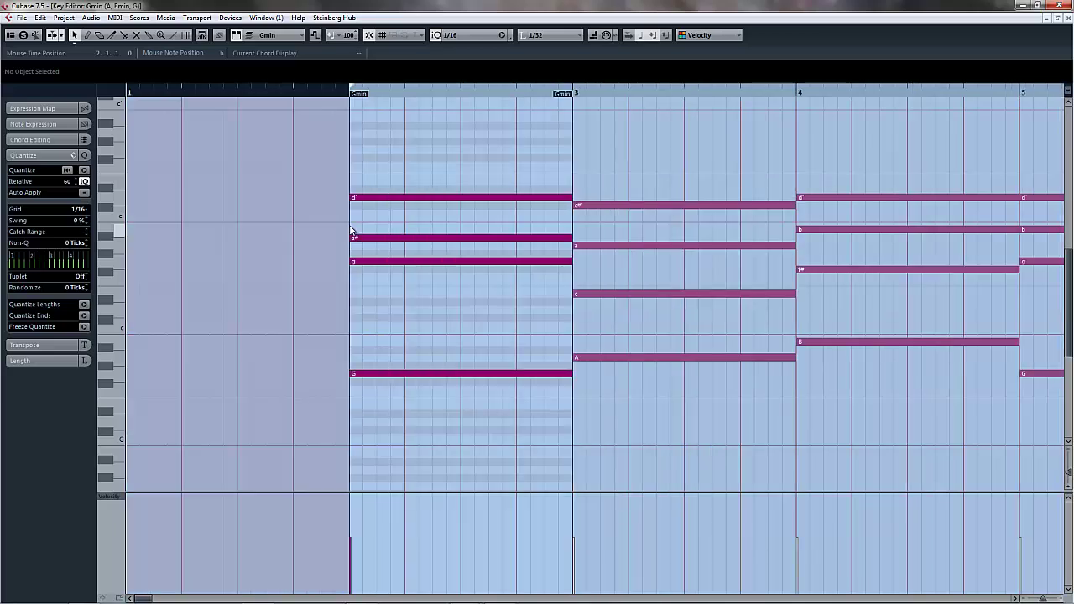
key("space")
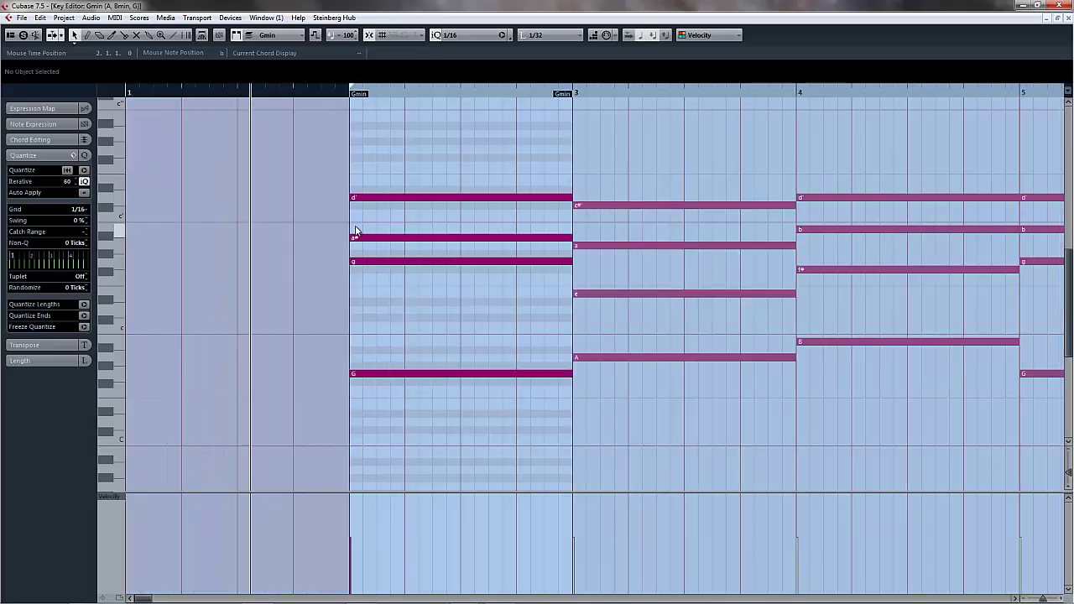
scroll(356, 232, "right", 2)
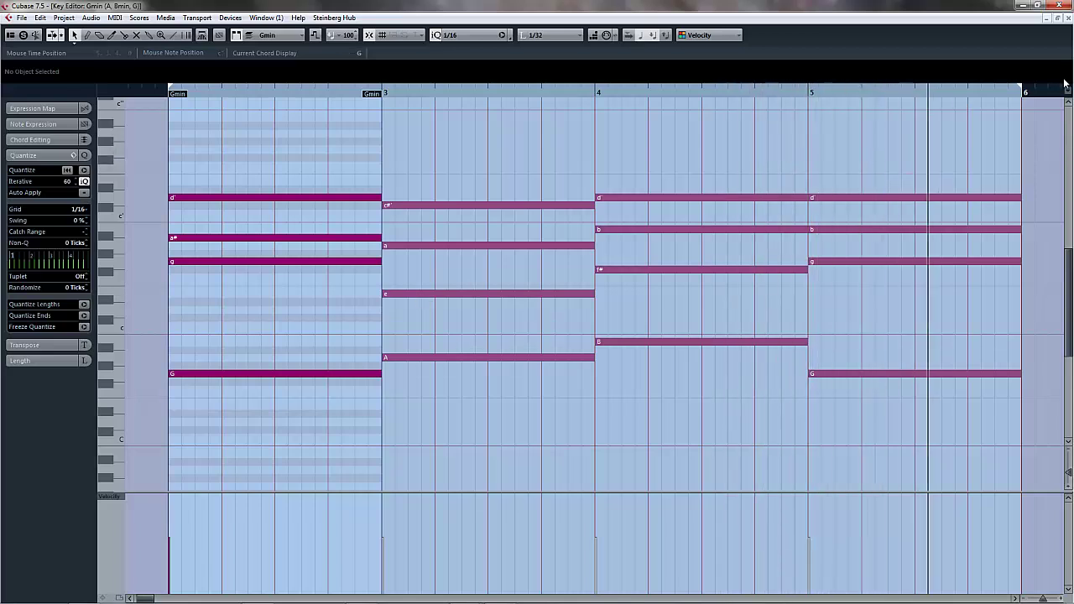
key("ctrl+w")
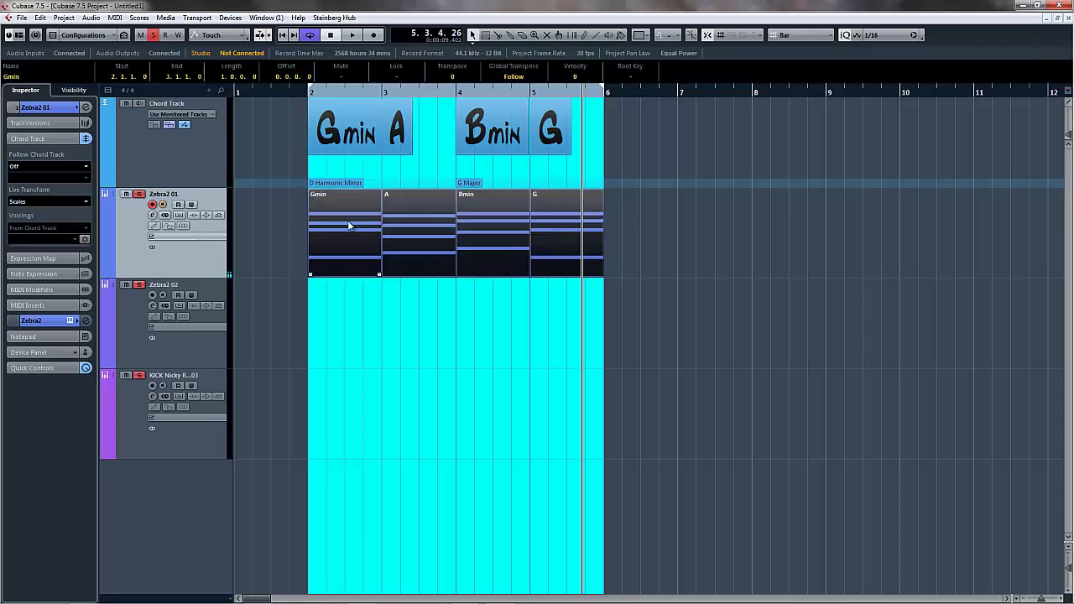
Copy the Zebra2 01 chord parts onto Zebra2 02 and rename Zebra2 01 to 'pad'.
left_click_drag(348, 220, 359, 295)
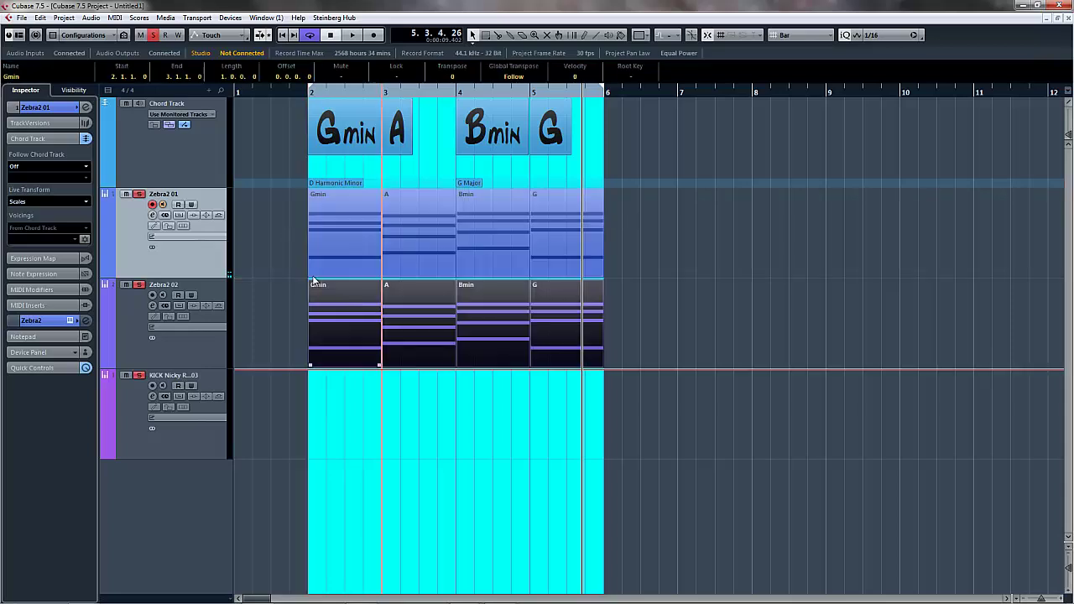
double_click(167, 195)
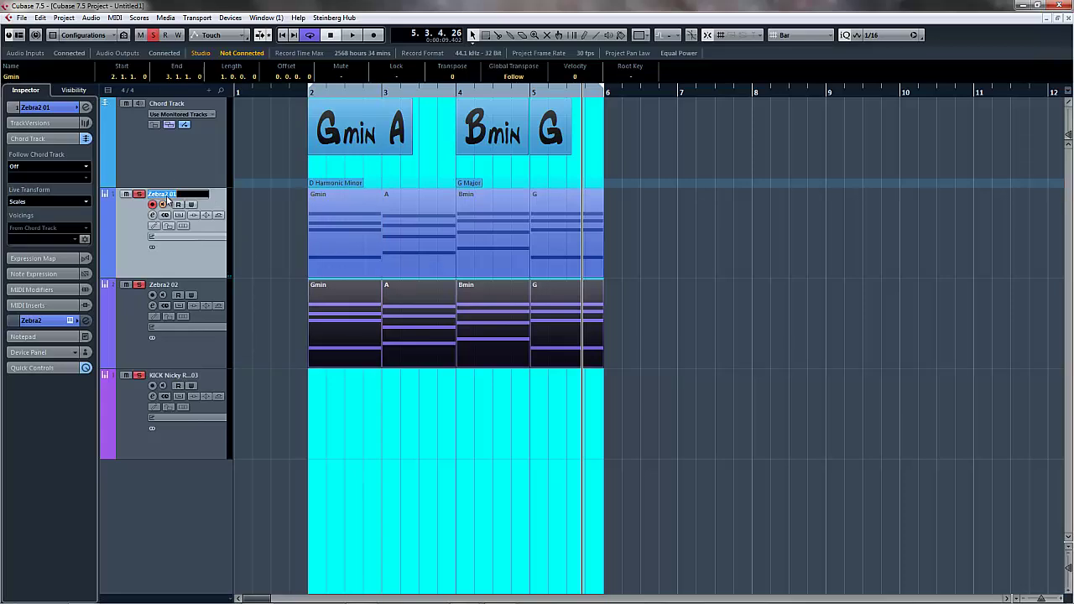
type("pad")
key("Return")
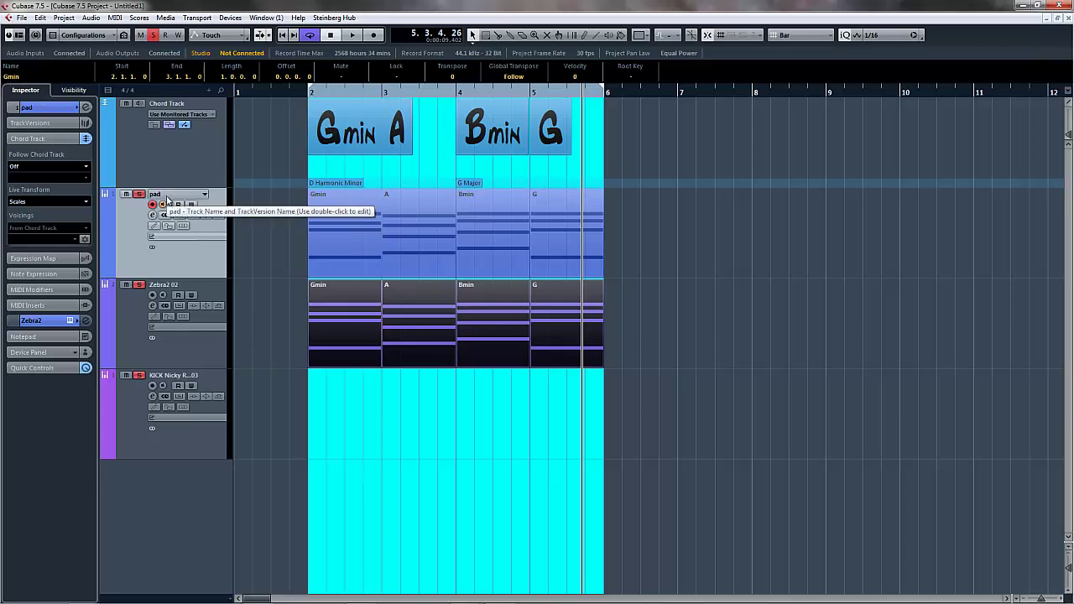
Rename the Zebra2 02 track to 'bass'.
double_click(162, 286)
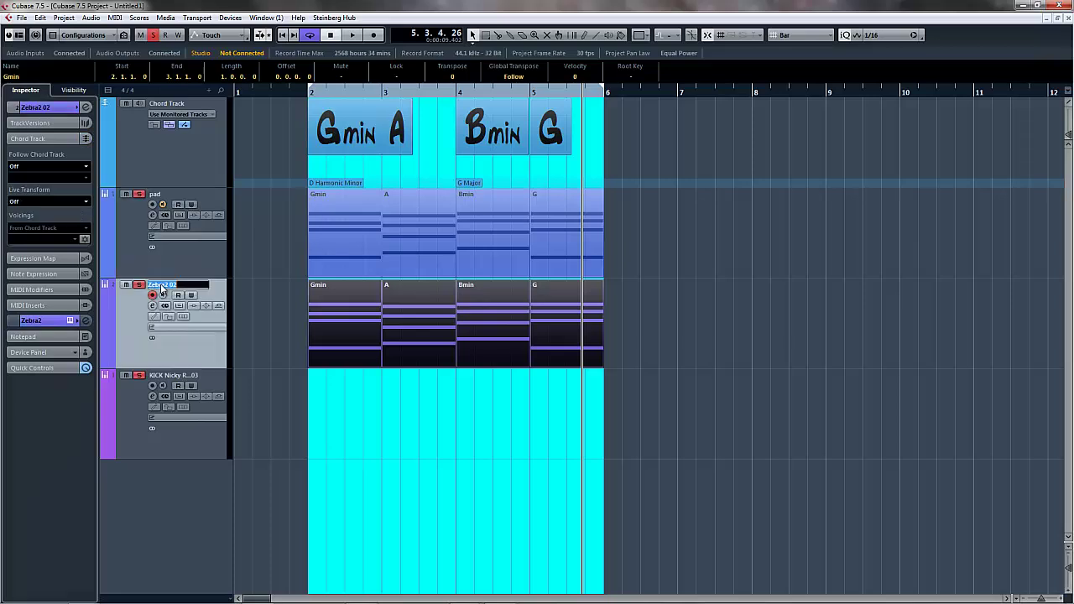
type("bass")
key("Return")
Delete the upper chord notes from all four bass parts, leaving only roots G, A, B, G.
left_click(411, 380)
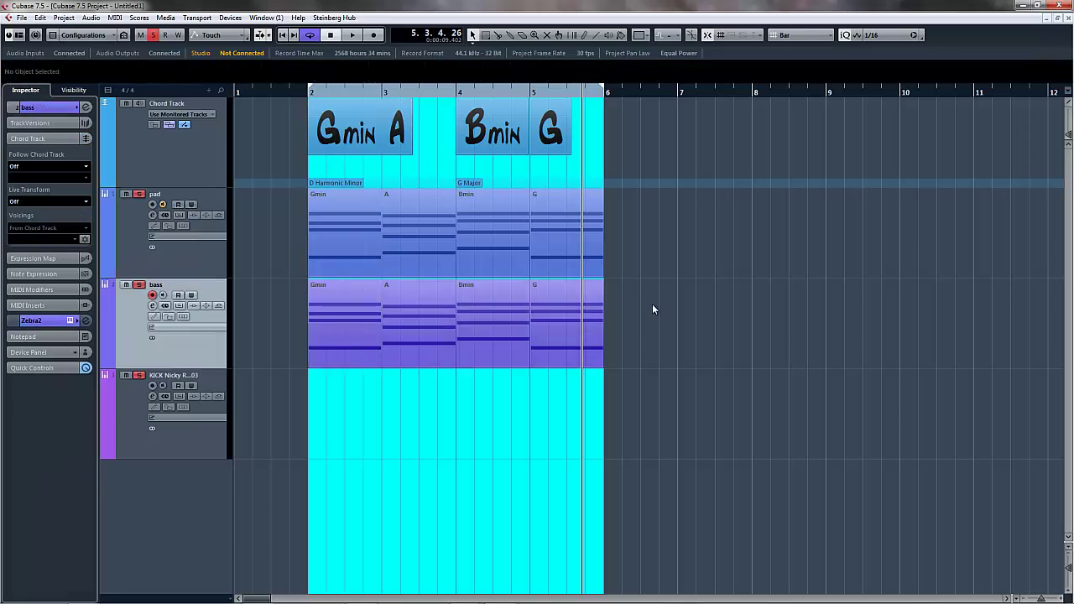
left_click_drag(649, 316, 334, 312)
double_click(335, 311)
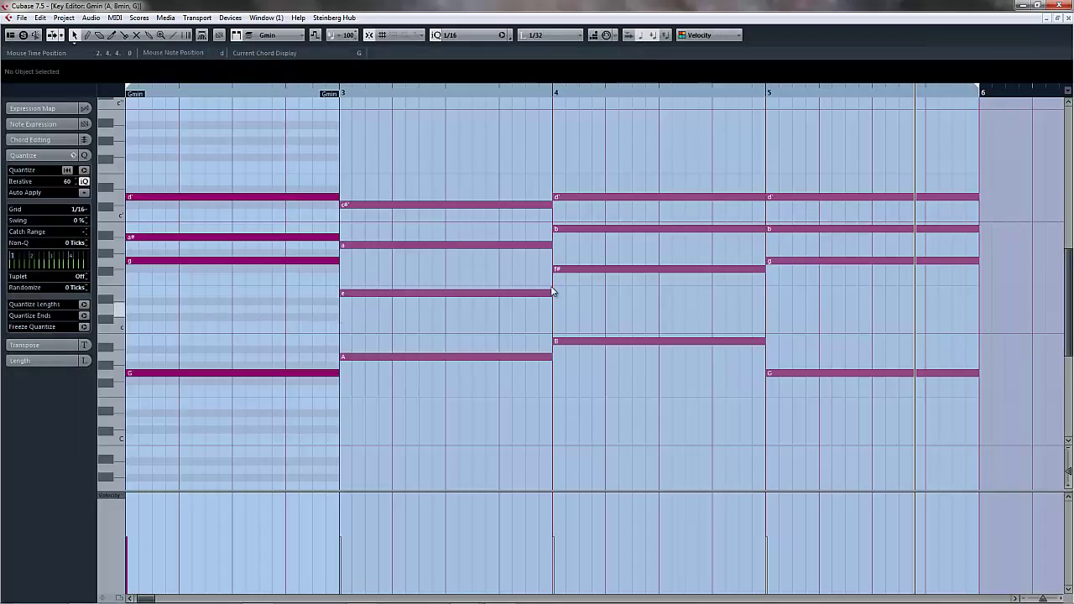
left_click_drag(1005, 144, 201, 302)
key("Delete")
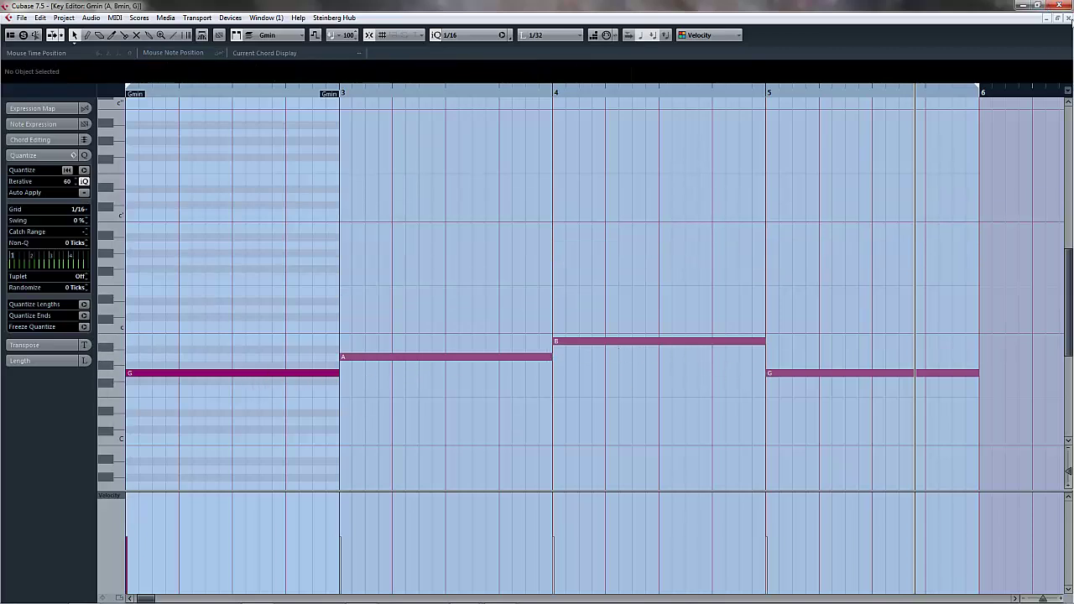
left_click(1059, 17)
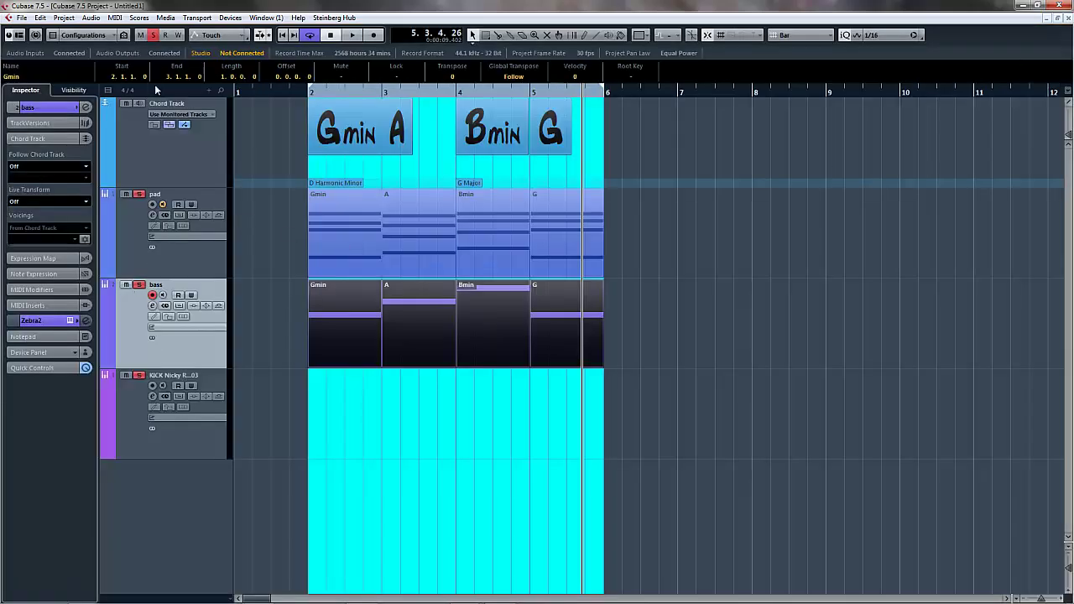
Move the solo from the previous track to the bass track and start playback.
left_click(154, 38)
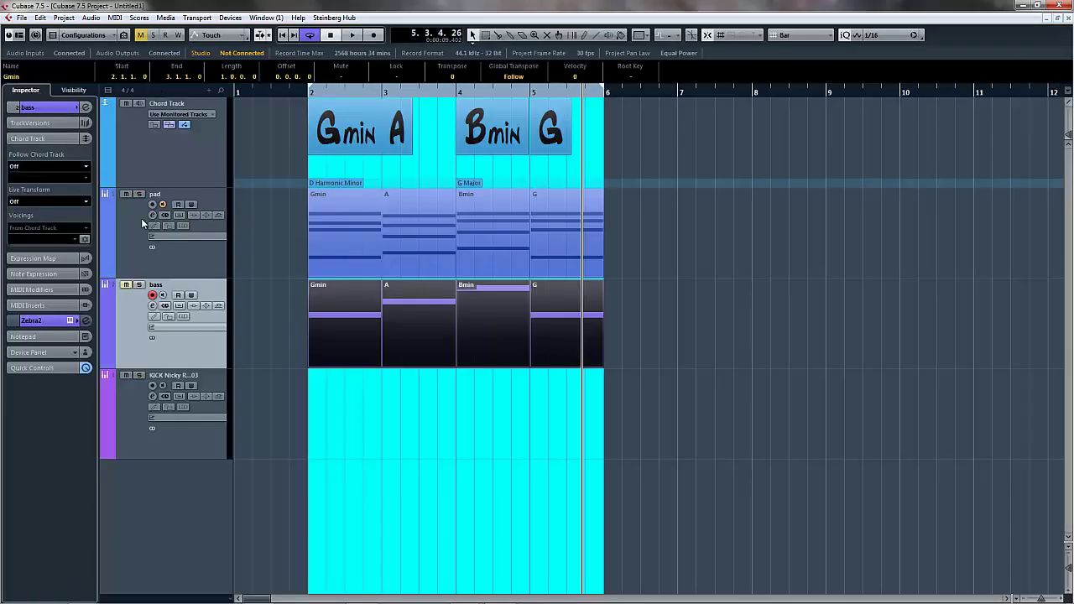
left_click(138, 287)
key("space")
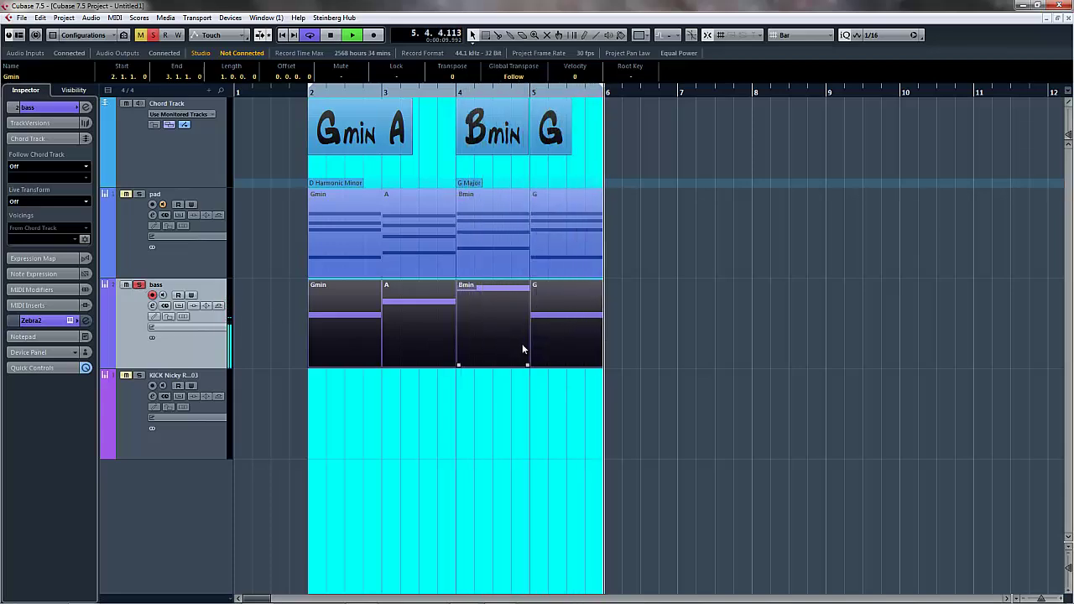
Raise the last bass note from G to A in the Key Editor.
left_click_drag(657, 319, 341, 319)
double_click(341, 319)
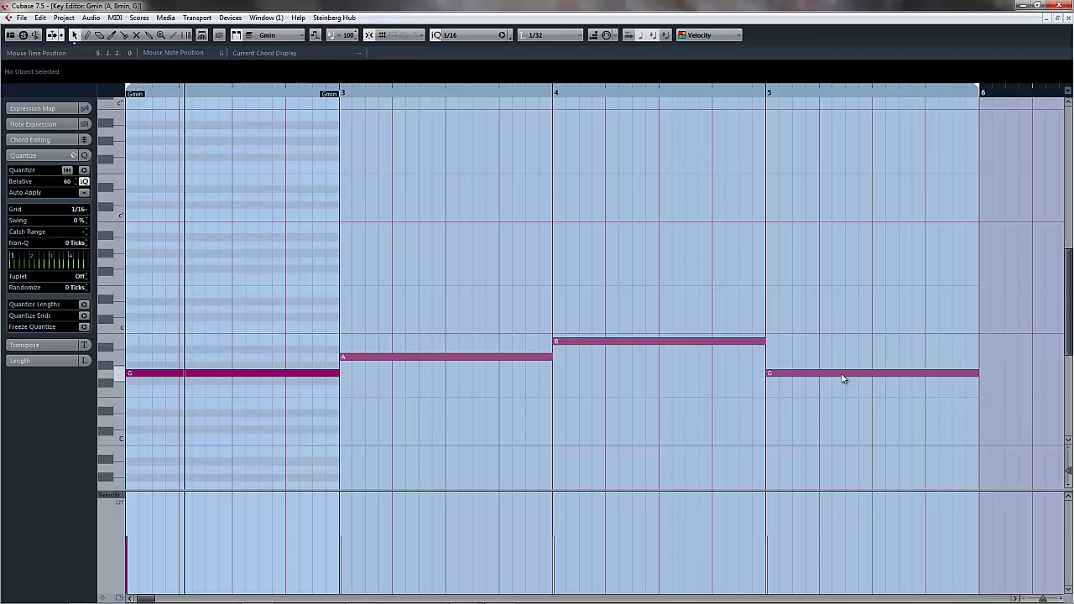
left_click_drag(844, 378, 844, 362)
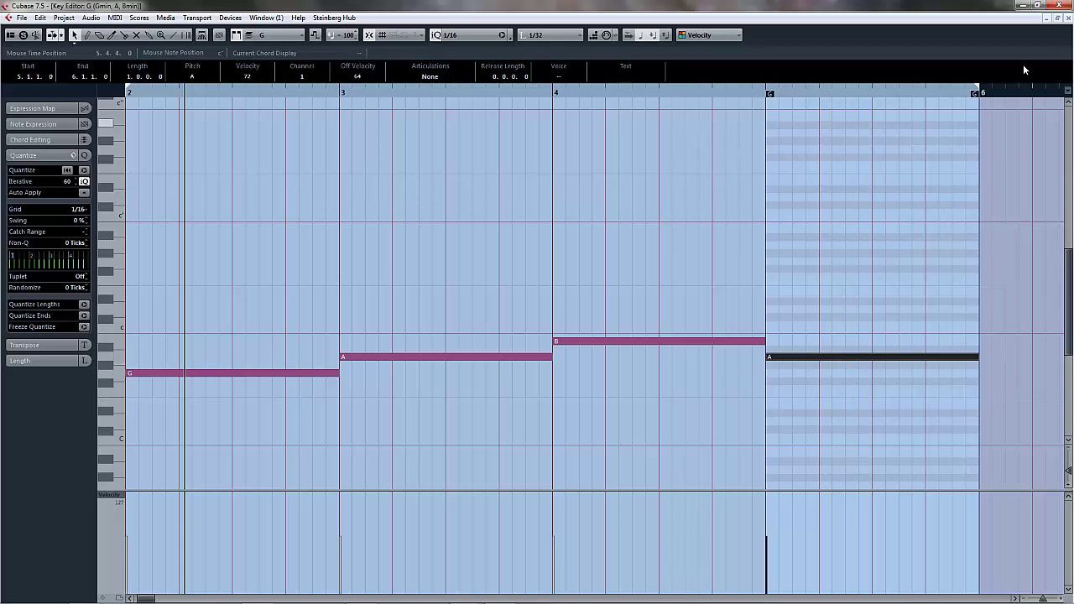
left_click(1069, 18)
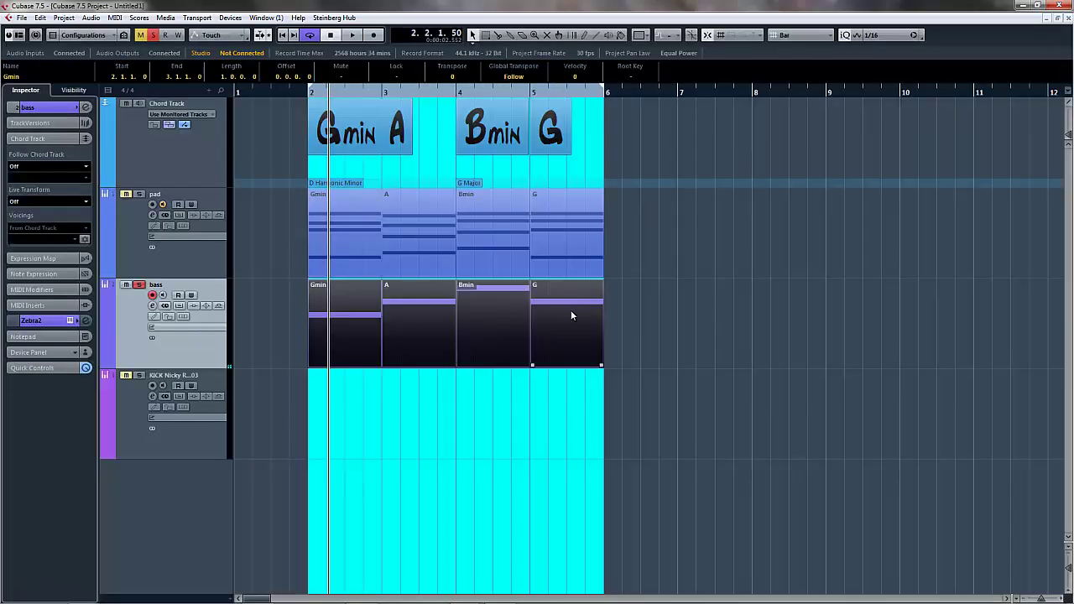
Recheck the bass notes and the Gmin bass part in the Key Editor, then stop playback.
left_click_drag(667, 323, 321, 315)
double_click(332, 320)
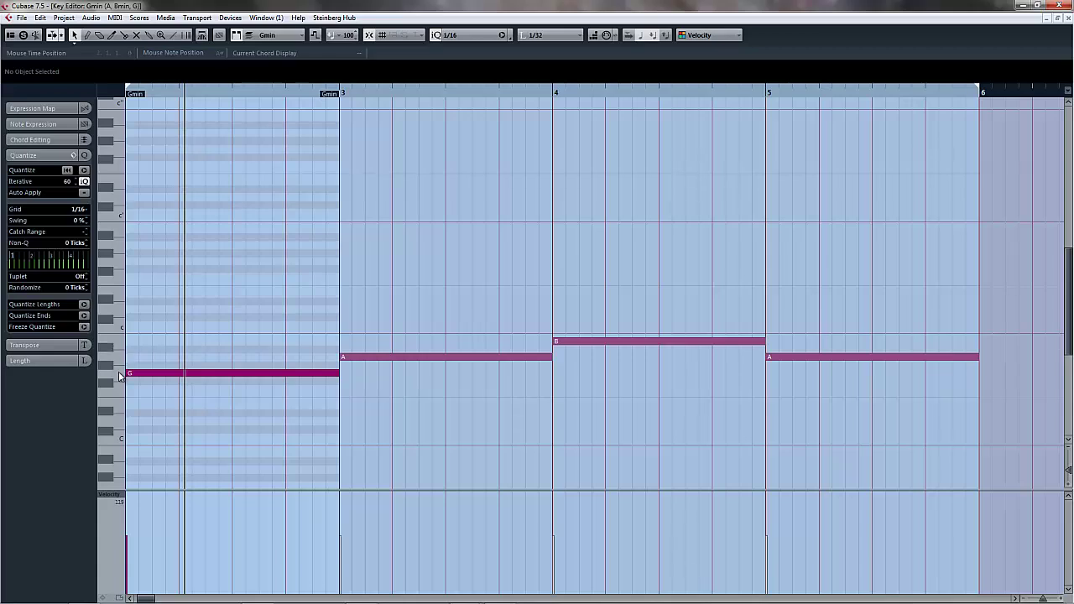
left_click(1060, 18)
key("space")
key("space")
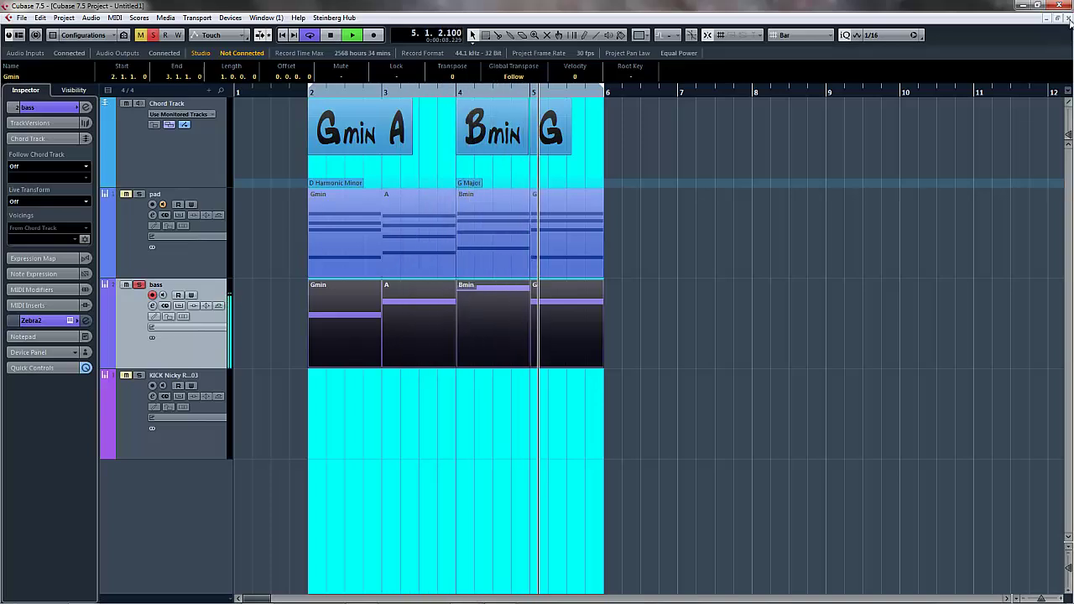
key("space")
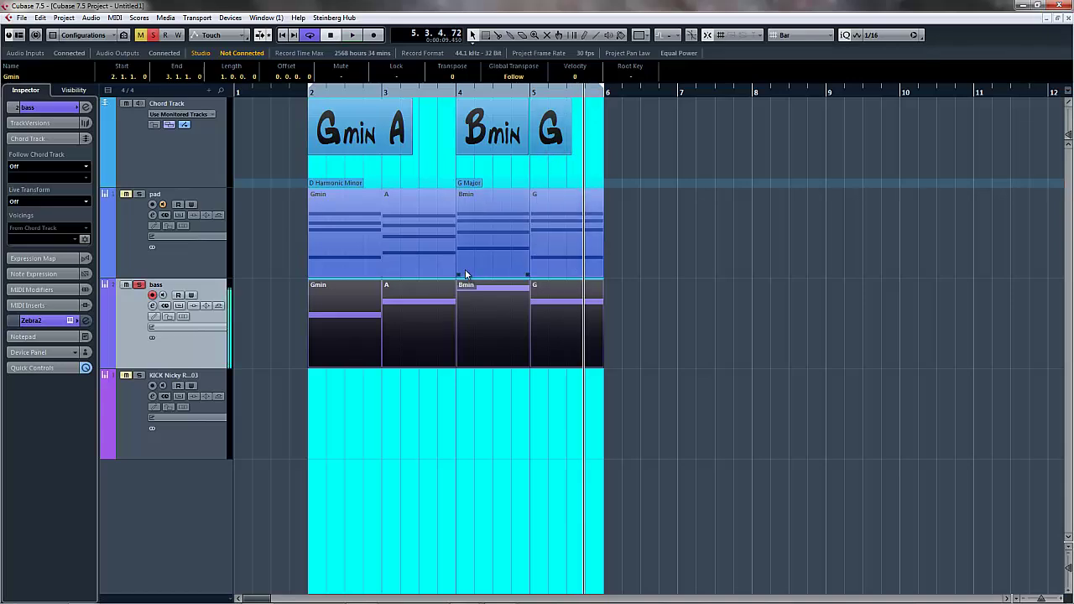
double_click(351, 331)
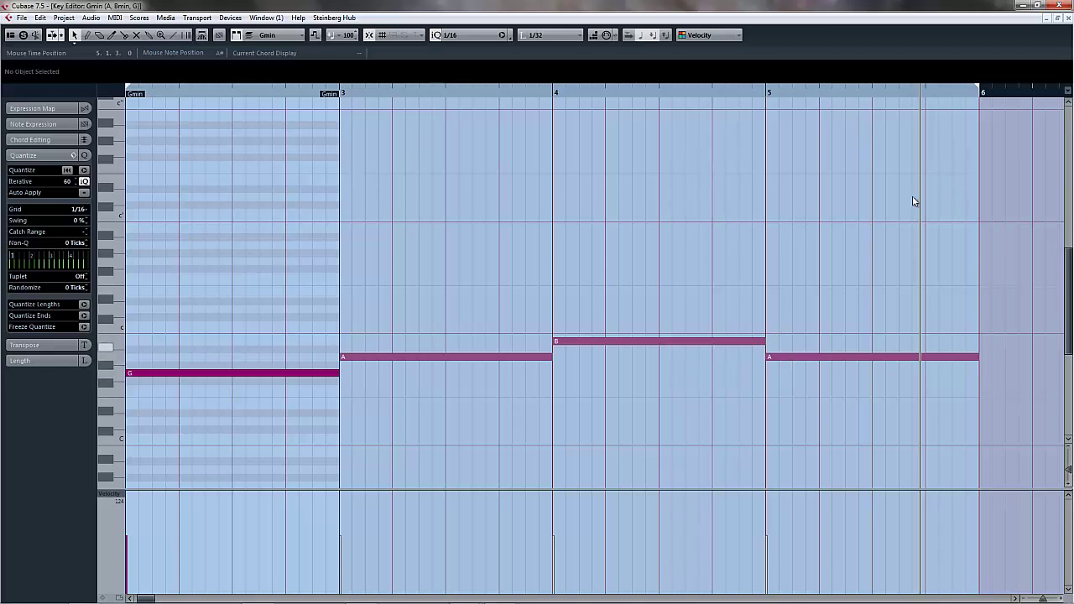
left_click(1067, 18)
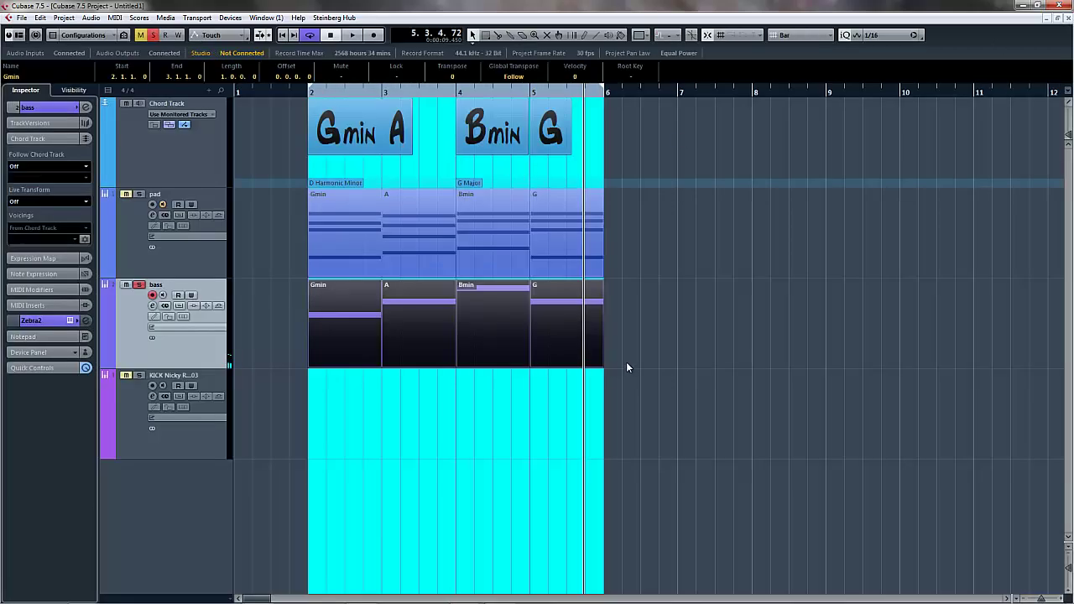
Delete the bass part and inspect the pad parts' notes in the Key Editor.
left_click(330, 313)
key("Delete")
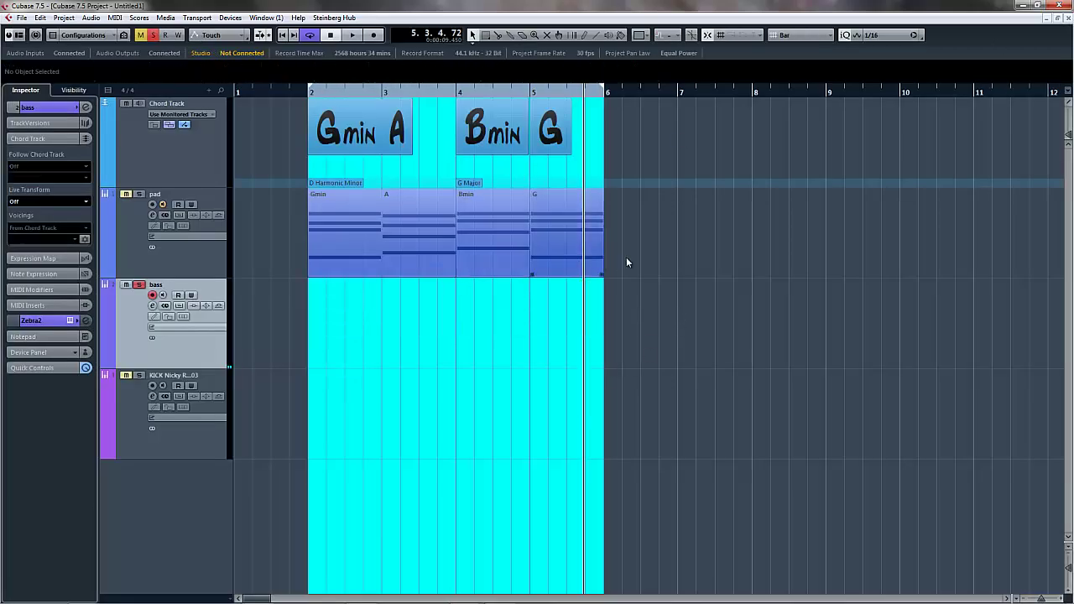
left_click_drag(395, 243, 355, 231)
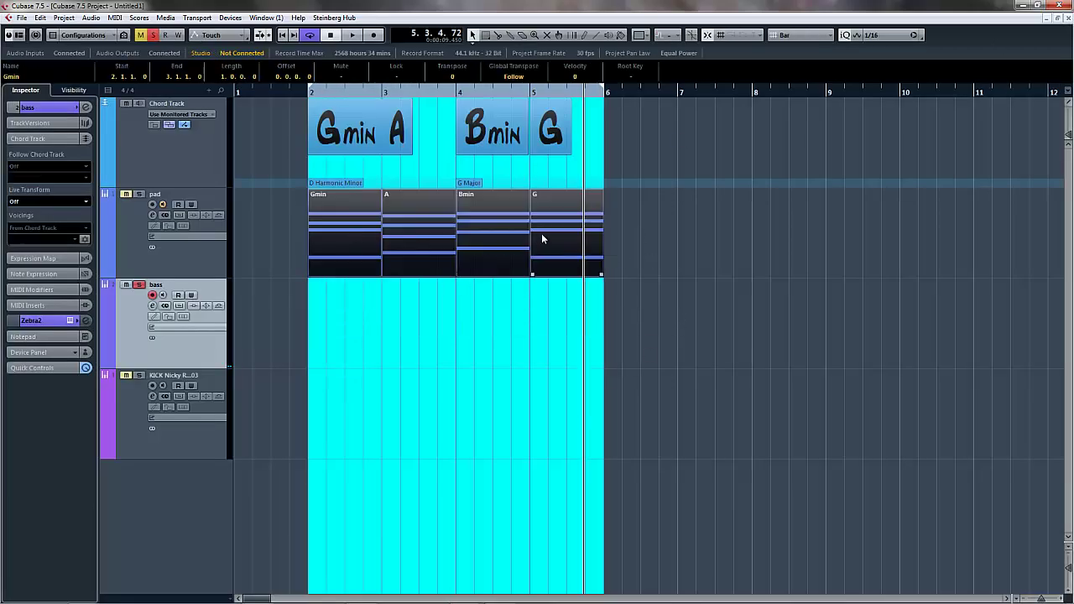
double_click(542, 236)
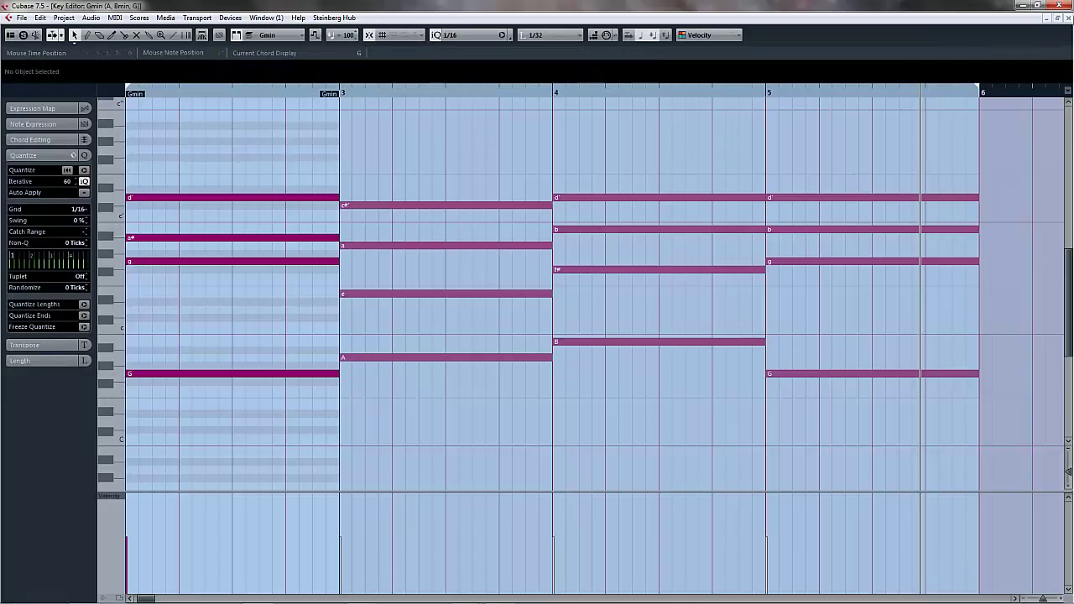
key("Escape")
Change the final chord from G to Emin via chord suggestions, then delete the pad parts.
double_click(550, 128)
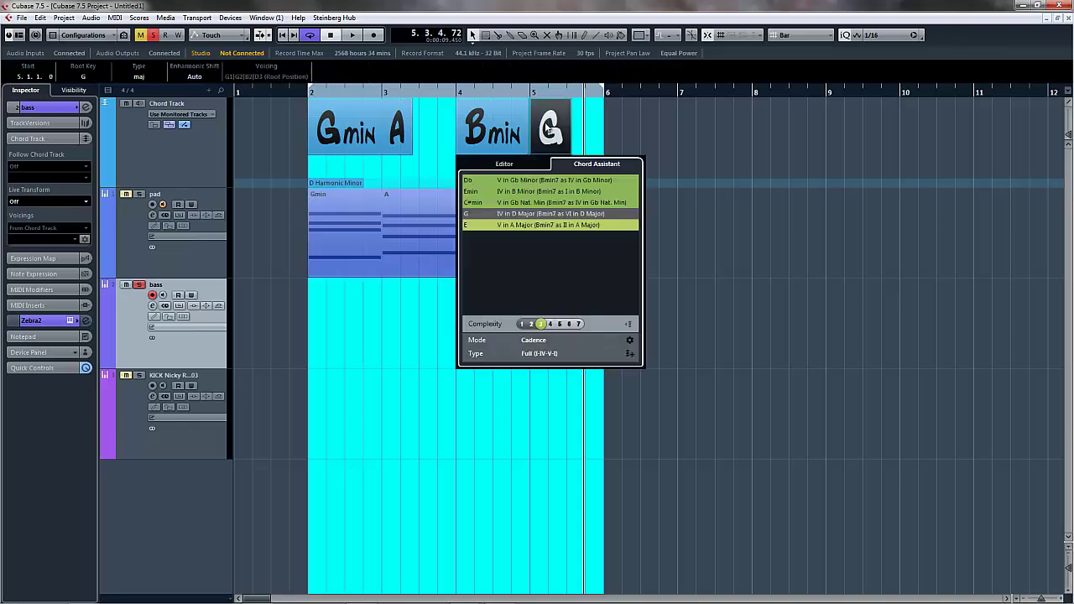
left_click(501, 196)
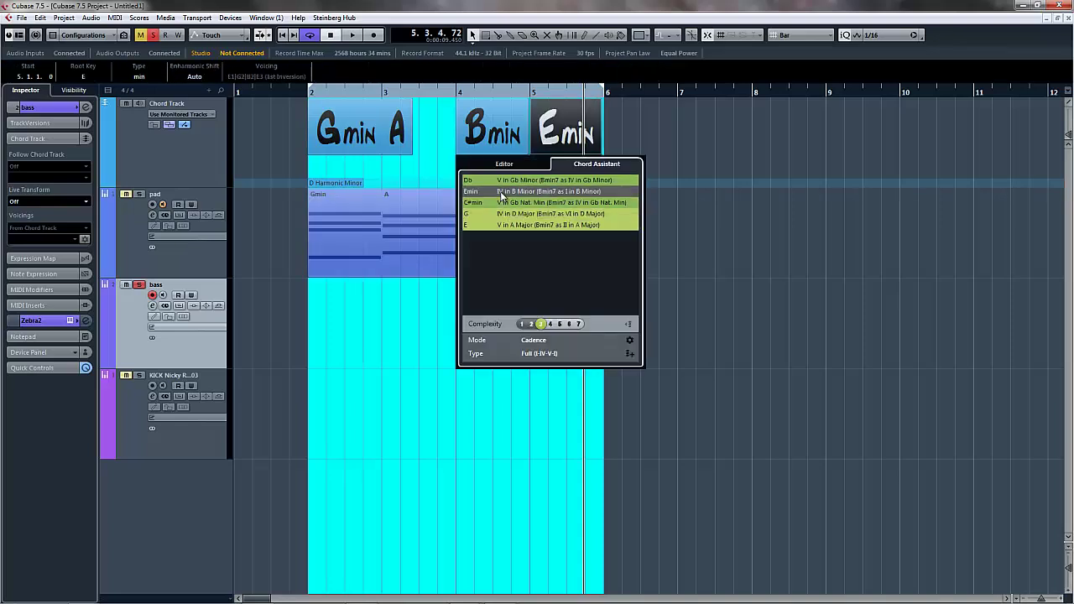
left_click(717, 288)
left_click(323, 224)
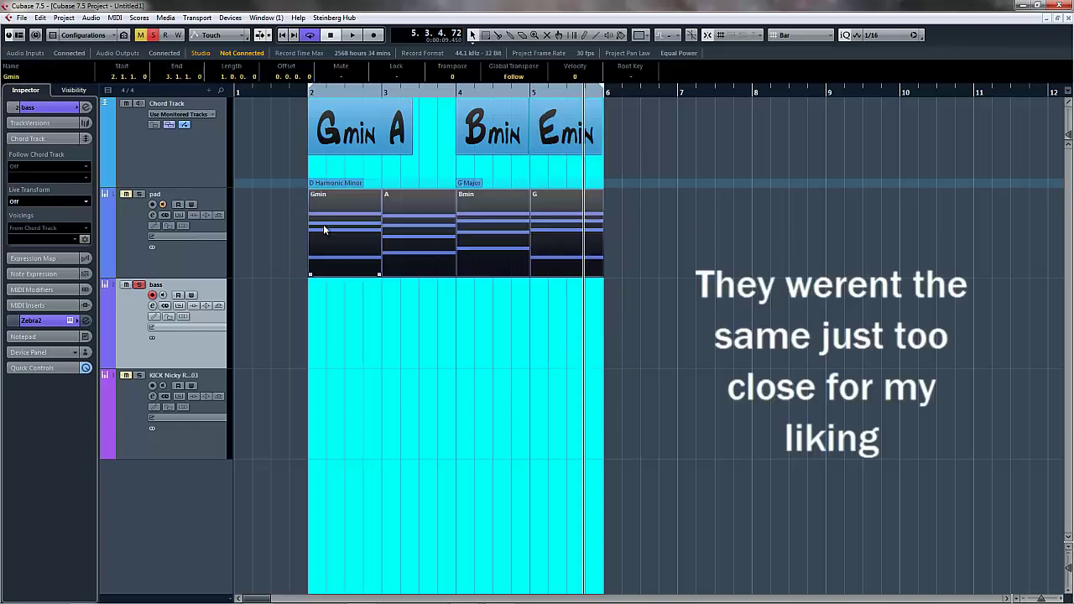
key("Delete")
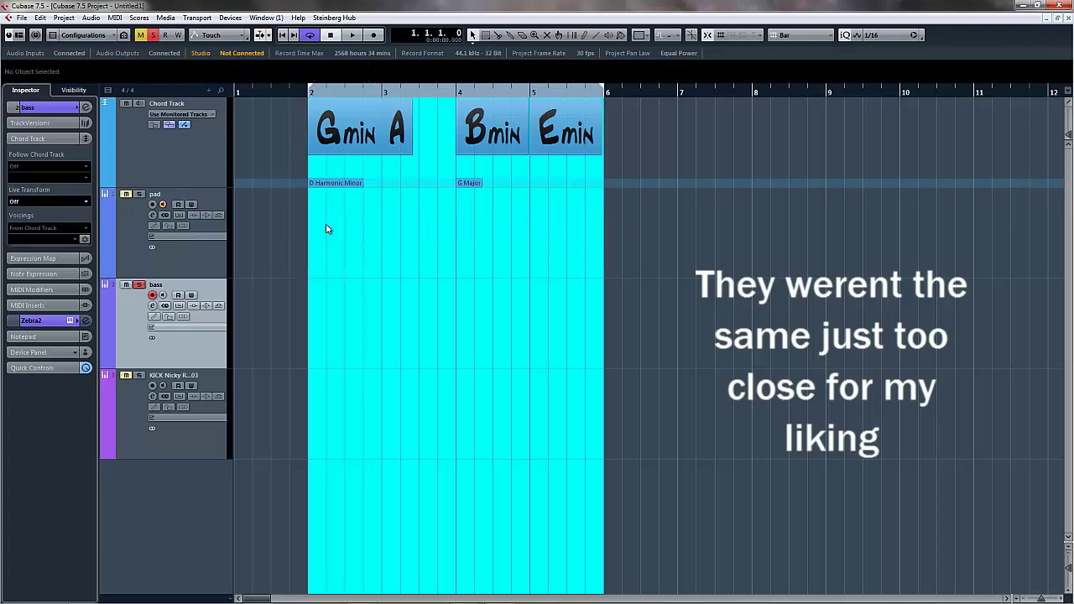
Turn the four chord events Gmin, A, Bmin, Emin into parts on the pad and bass tracks.
key("space")
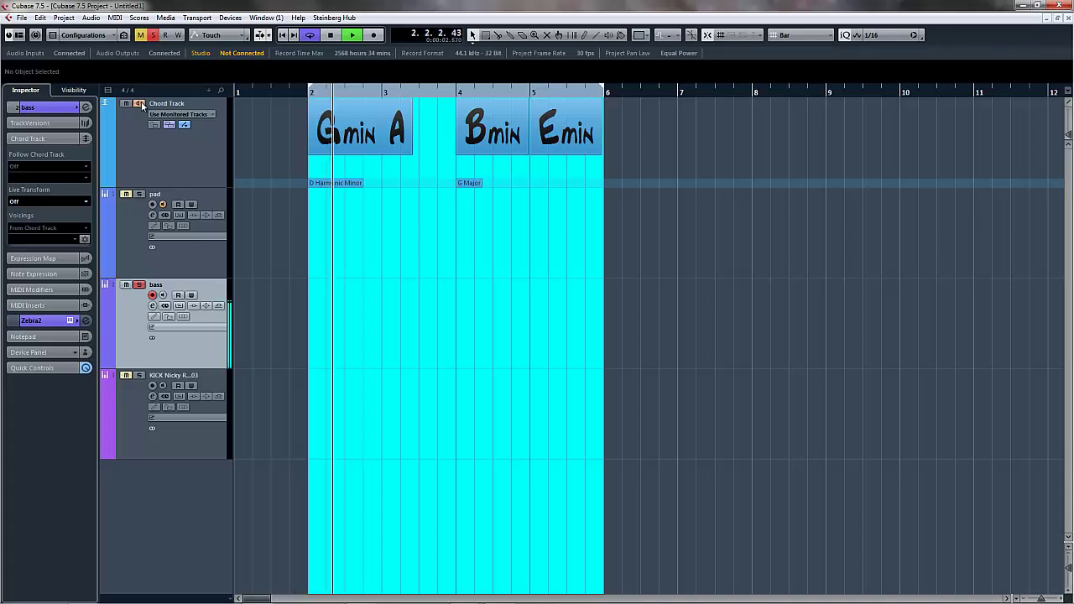
left_click(131, 237)
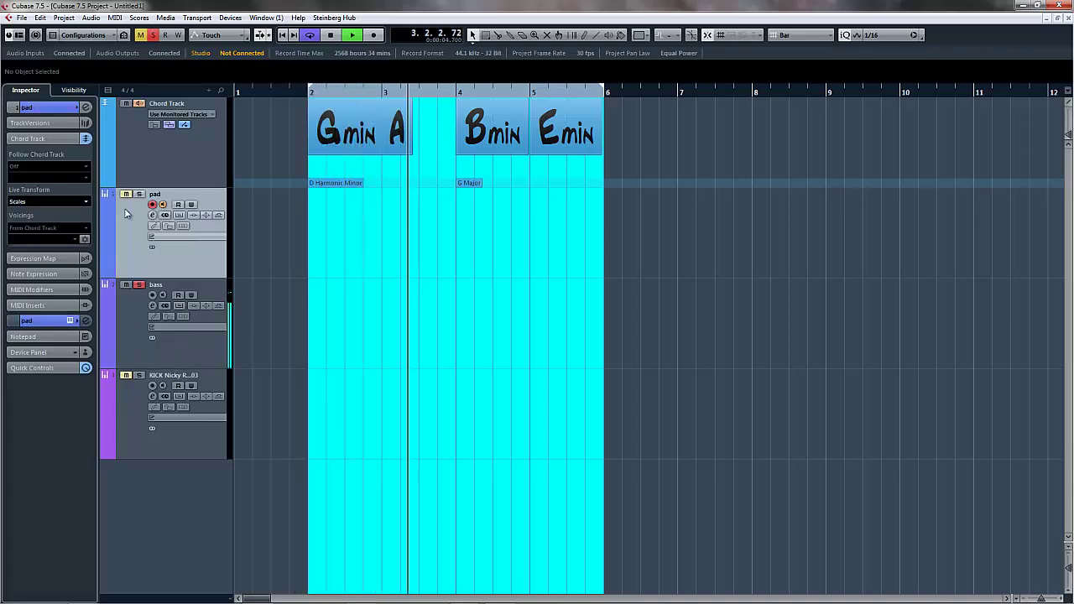
left_click(127, 286)
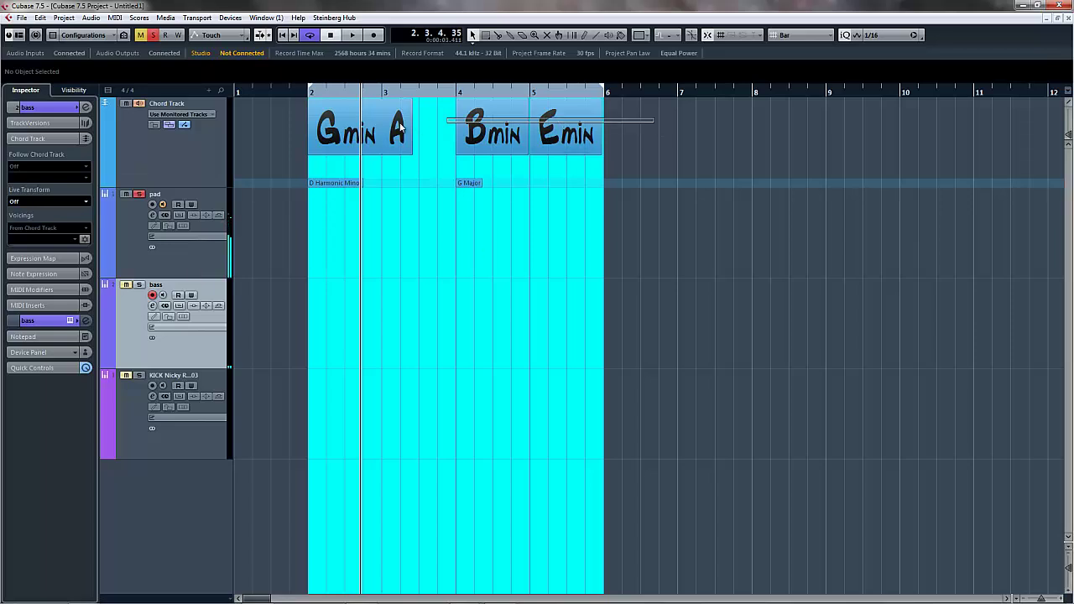
left_click_drag(398, 125, 342, 238)
left_click_drag(669, 234, 355, 329)
Strip the upper notes from the bass parts, leaving roots G, A, B, E.
left_click(650, 313)
double_click(339, 316)
left_click_drag(1007, 294, 142, 144)
key("Delete")
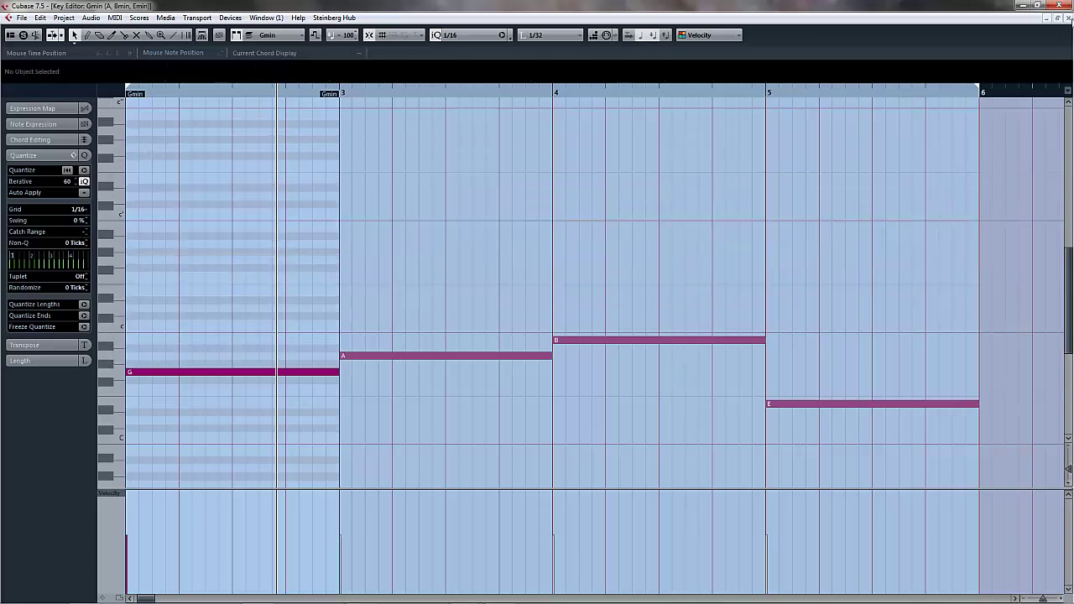
left_click(1059, 17)
key("space")
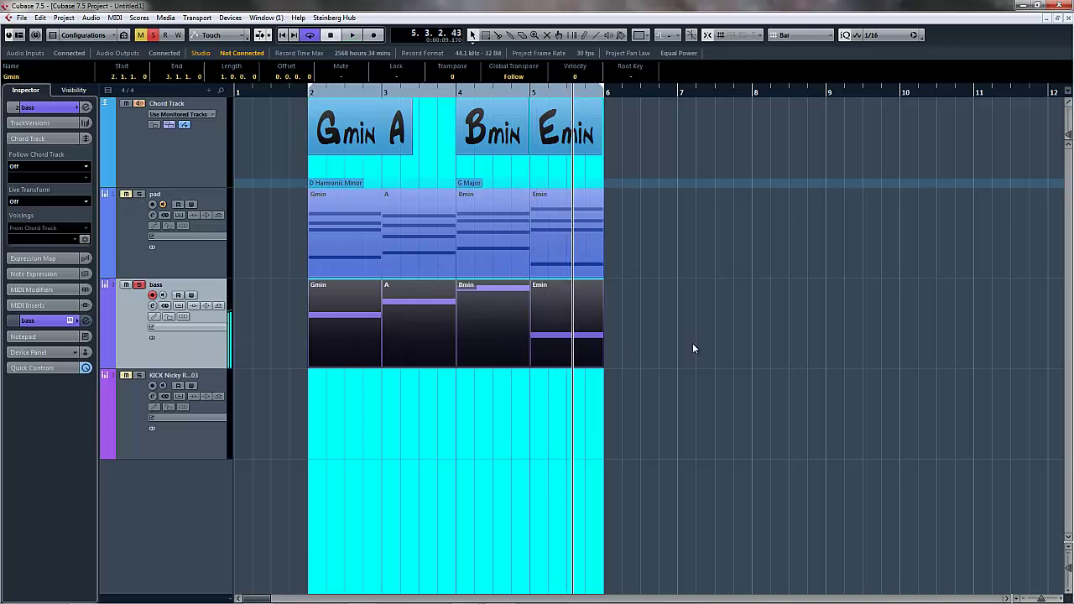
Stop playback and inspect the Emin bass part's notes in the Key Editor.
key("space")
left_click(685, 304)
left_click(550, 321)
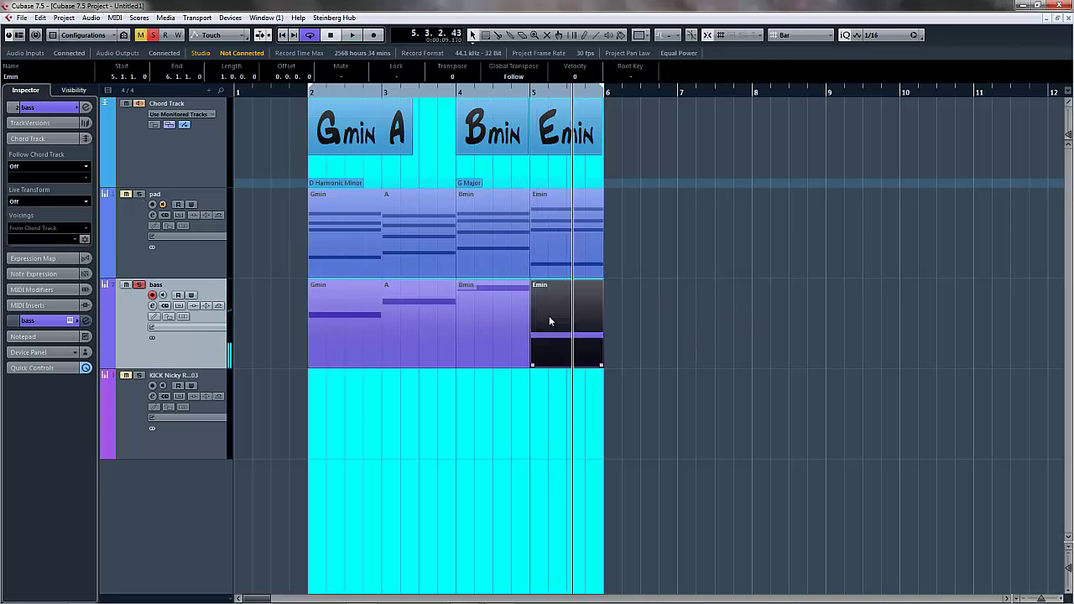
double_click(549, 321)
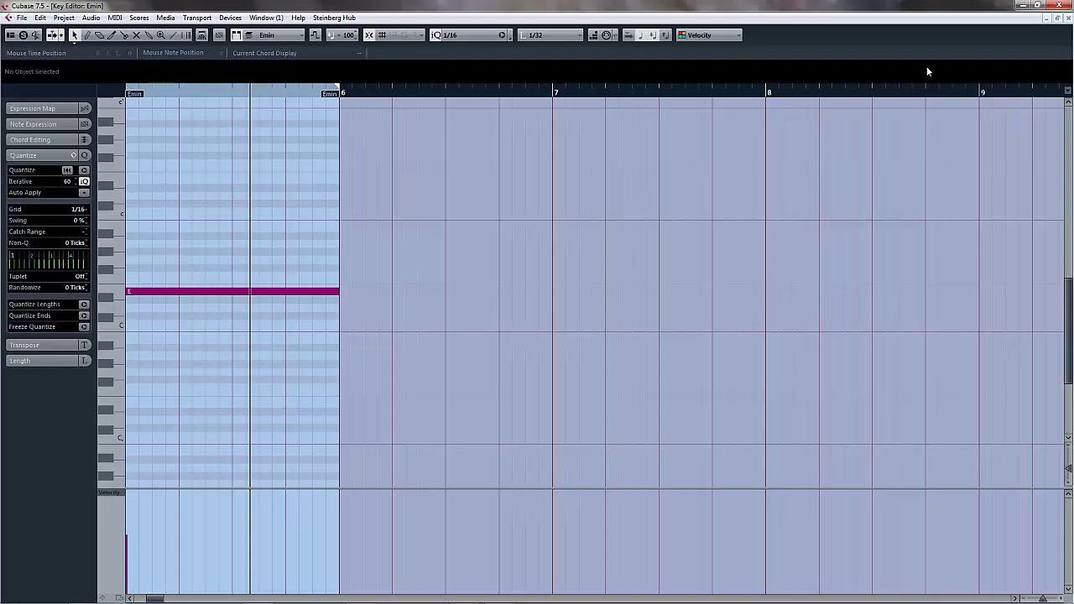
left_click(1068, 17)
Transpose the final E bass note up one octave and show the VST Instruments window.
left_click_drag(636, 316, 334, 308)
double_click(334, 308)
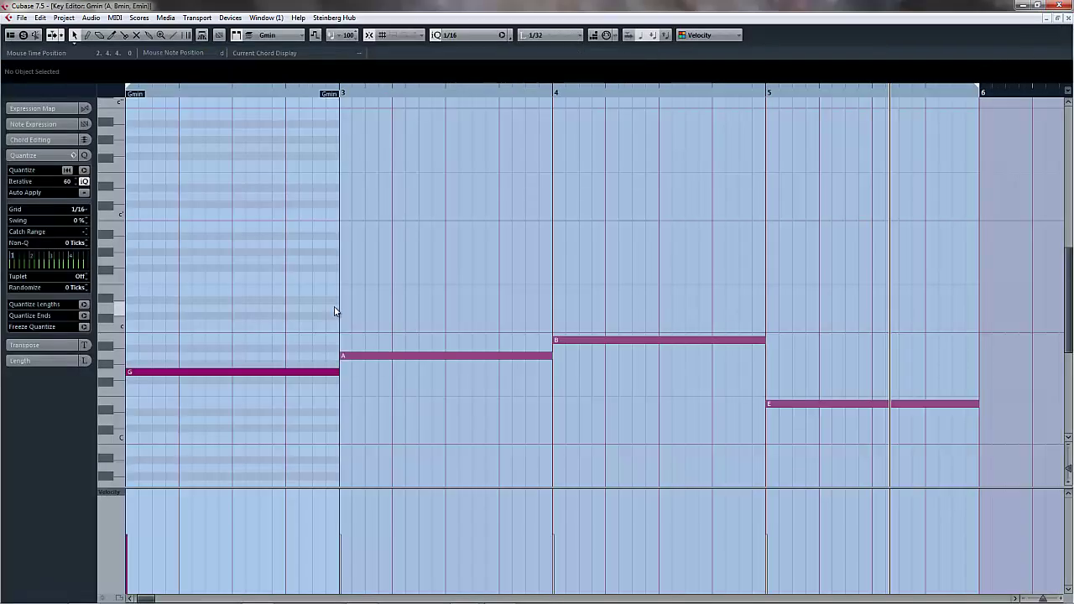
left_click(850, 408)
key("shift+Up")
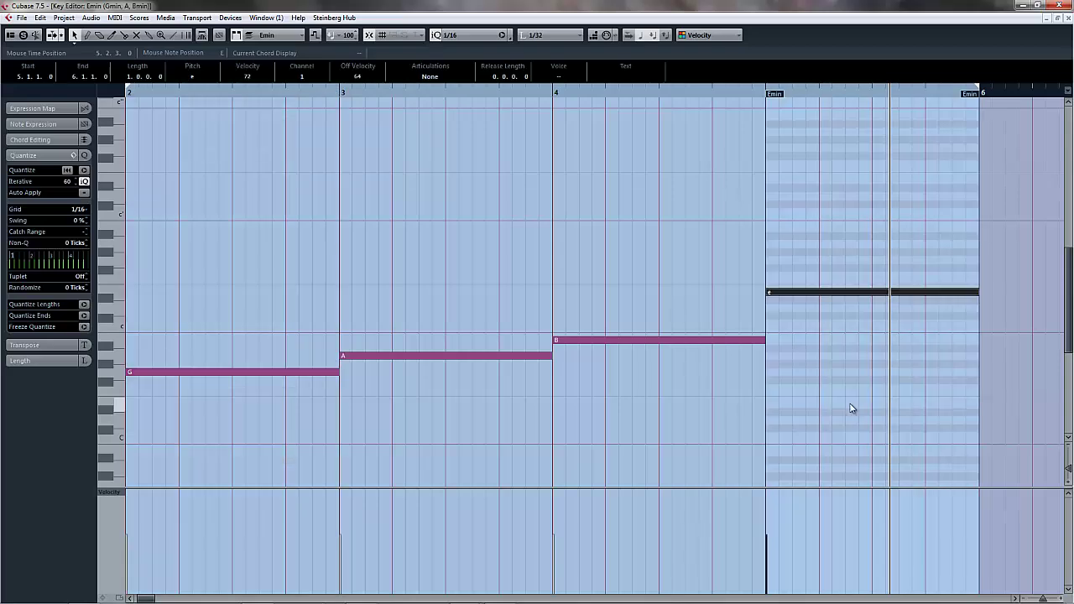
left_click(1069, 17)
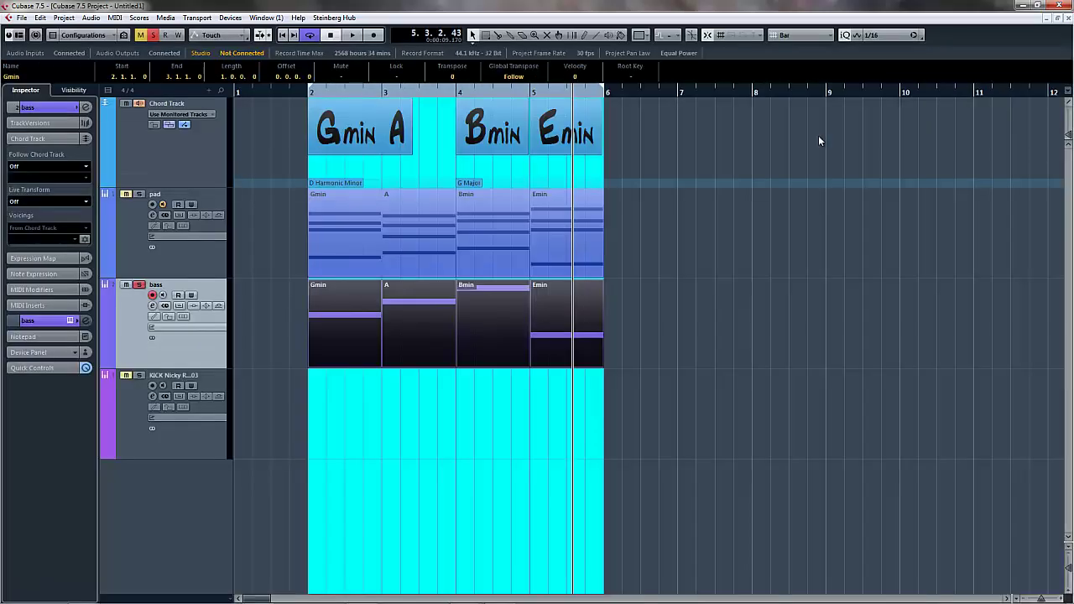
key("F11")
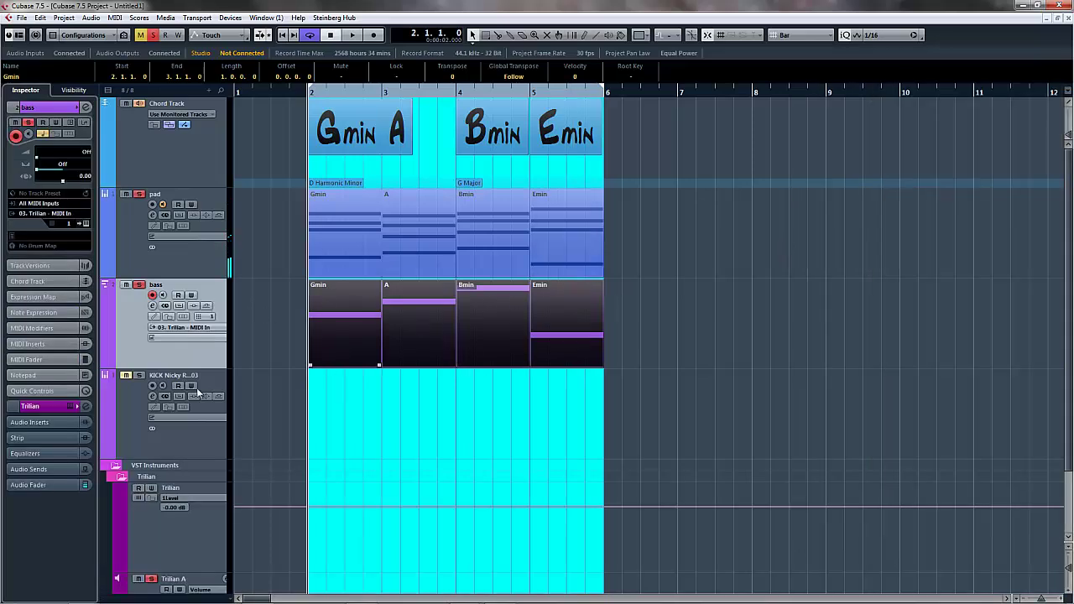
Create an empty part on the KICK track and draw a short C kick note in bar 2.
double_click(369, 411)
double_click(371, 400)
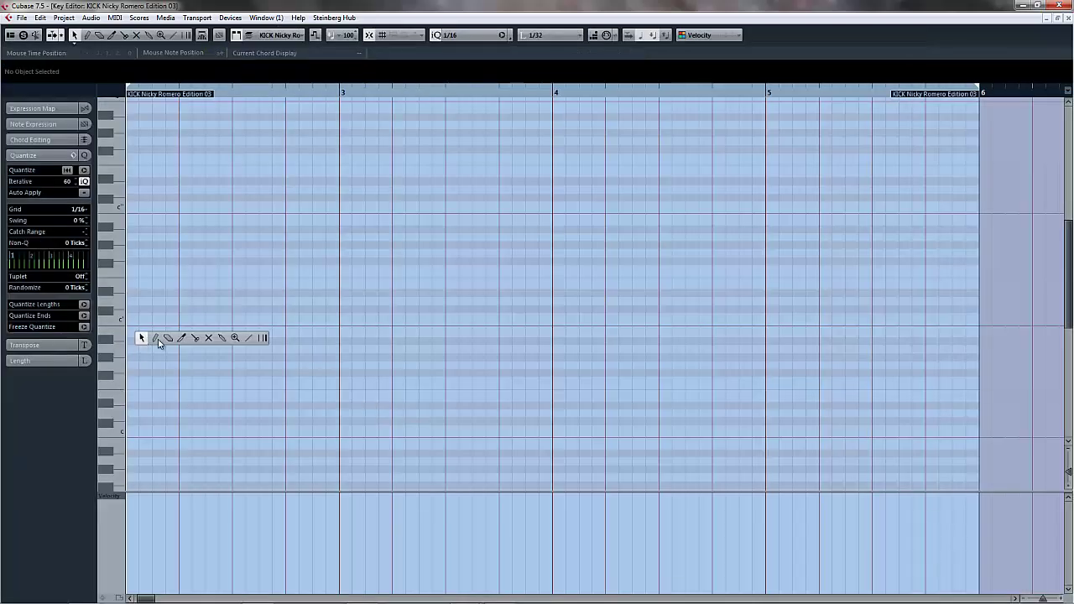
left_click(157, 339)
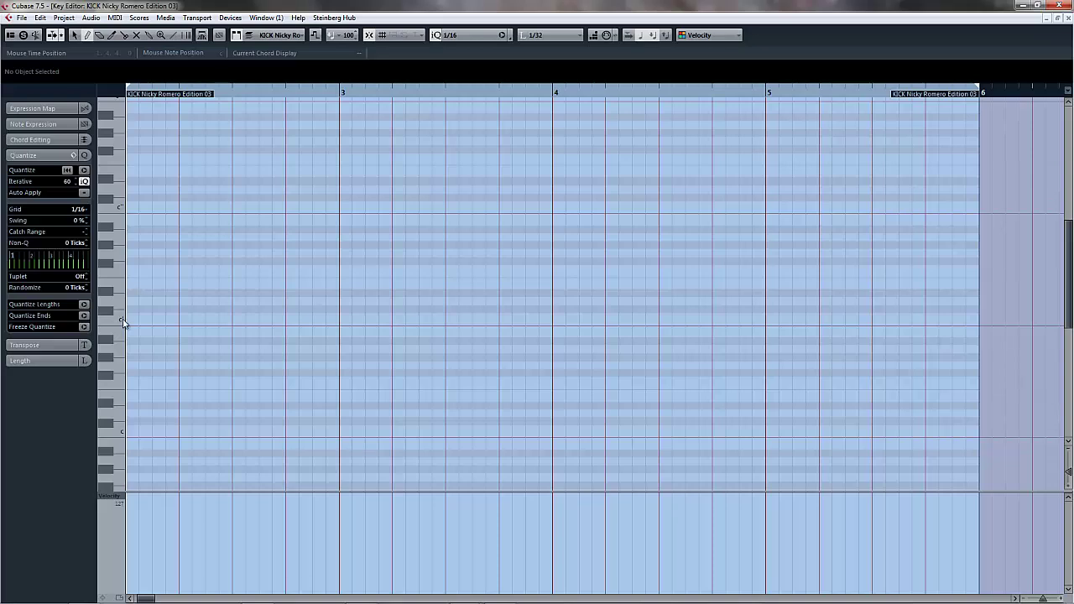
left_click_drag(129, 317, 152, 316)
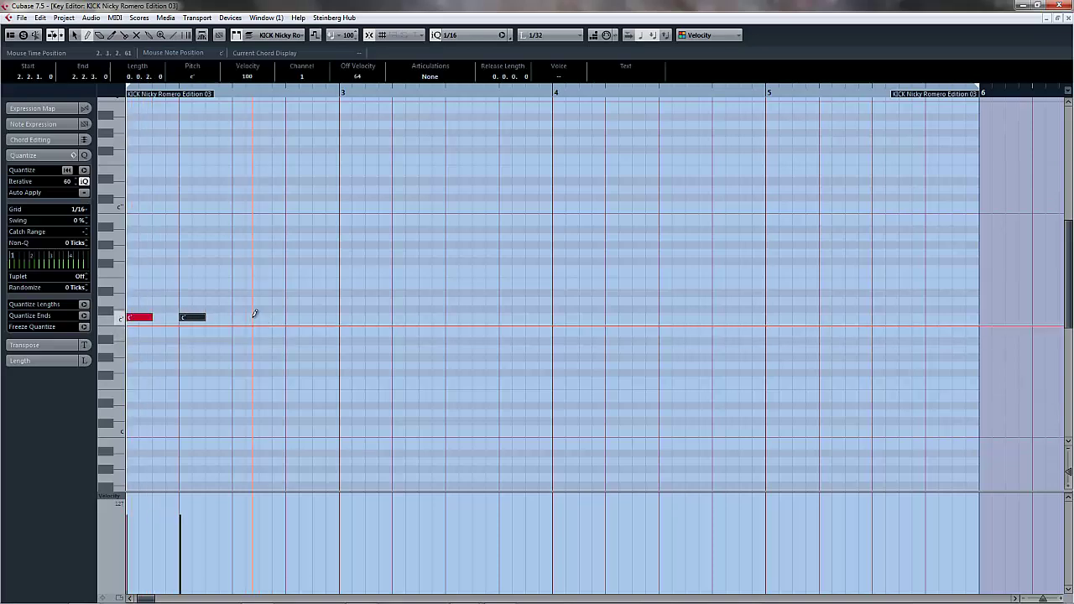
Duplicate the kick notes repeatedly with Ctrl+D, dismissing an accidental save dialog.
key("ctrl+a")
key("ctrl+d")
key("ctrl+a")
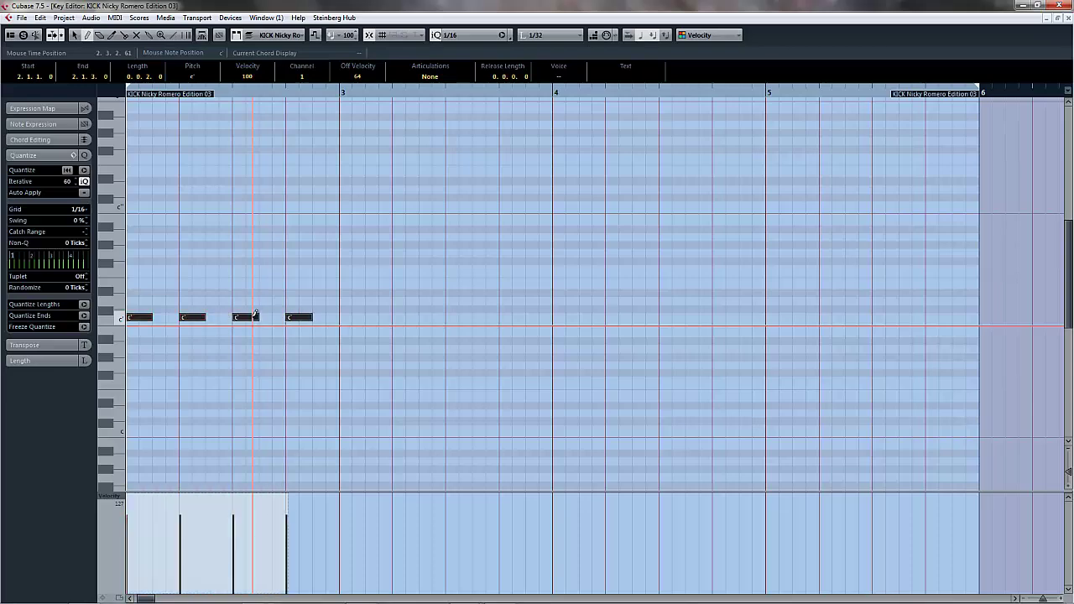
key("ctrl+d")
key("ctrl+a")
key("ctrl+s")
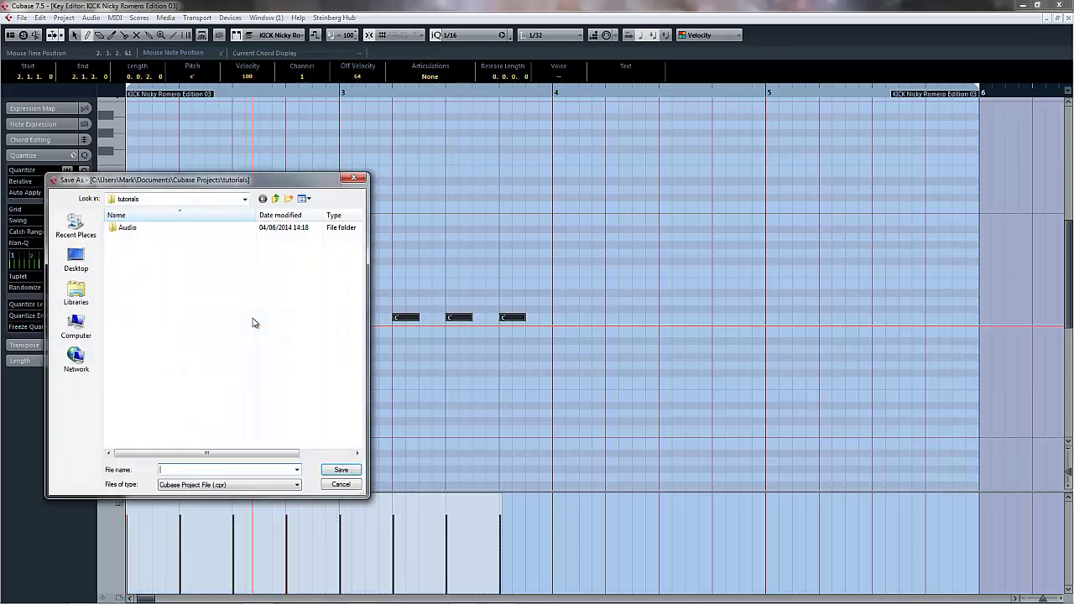
left_click(341, 484)
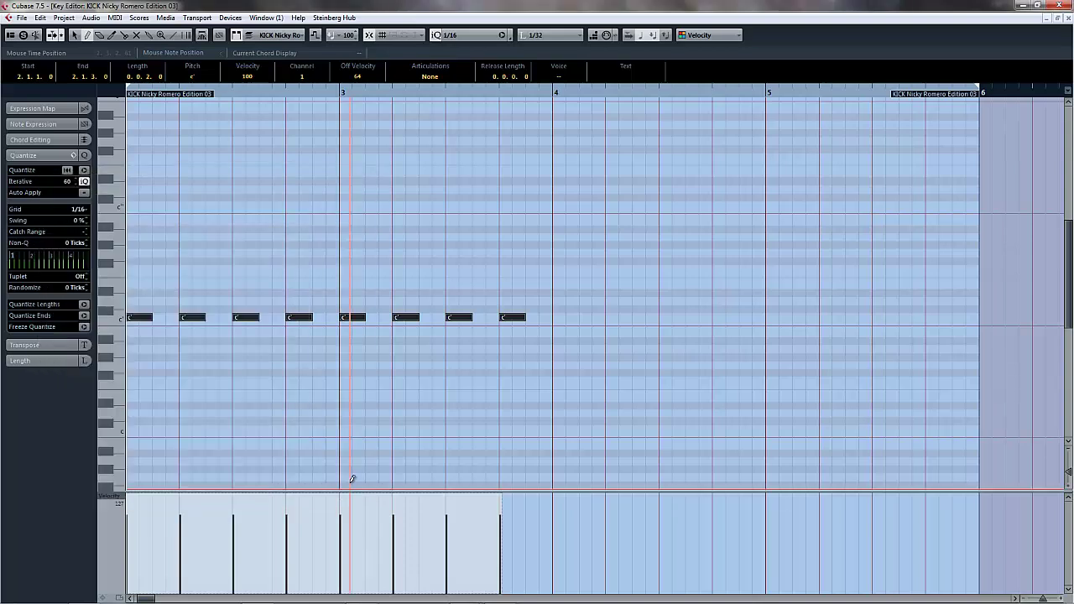
Duplicate the eight kick notes again and nudge the copies to start at bar 4.
key("ctrl+d")
key("ctrl+Right")
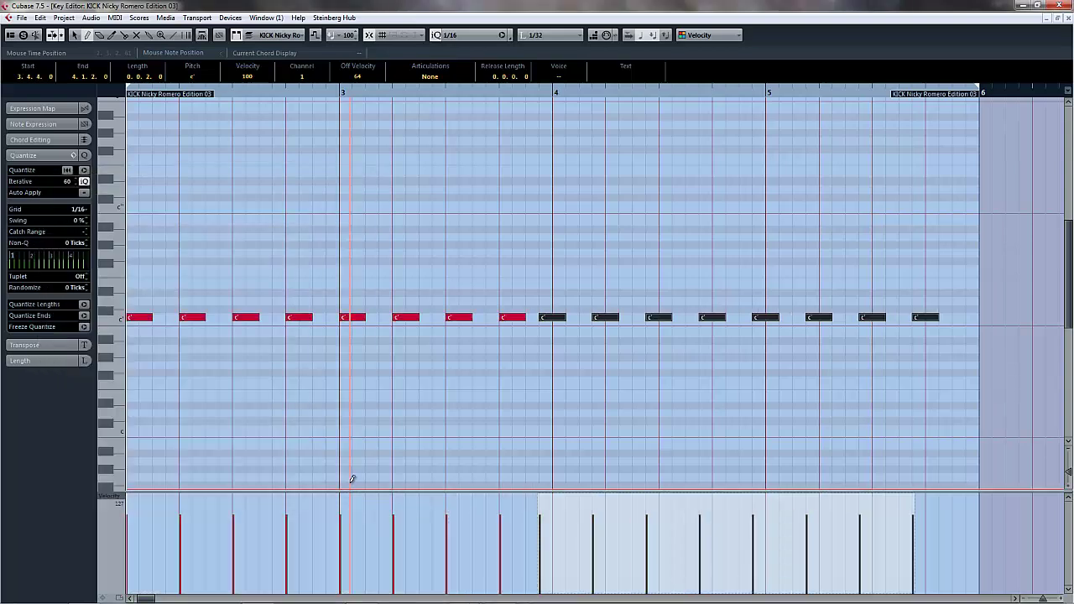
key("ctrl+Right")
key("ctrl+Right")
key("ctrl+Left")
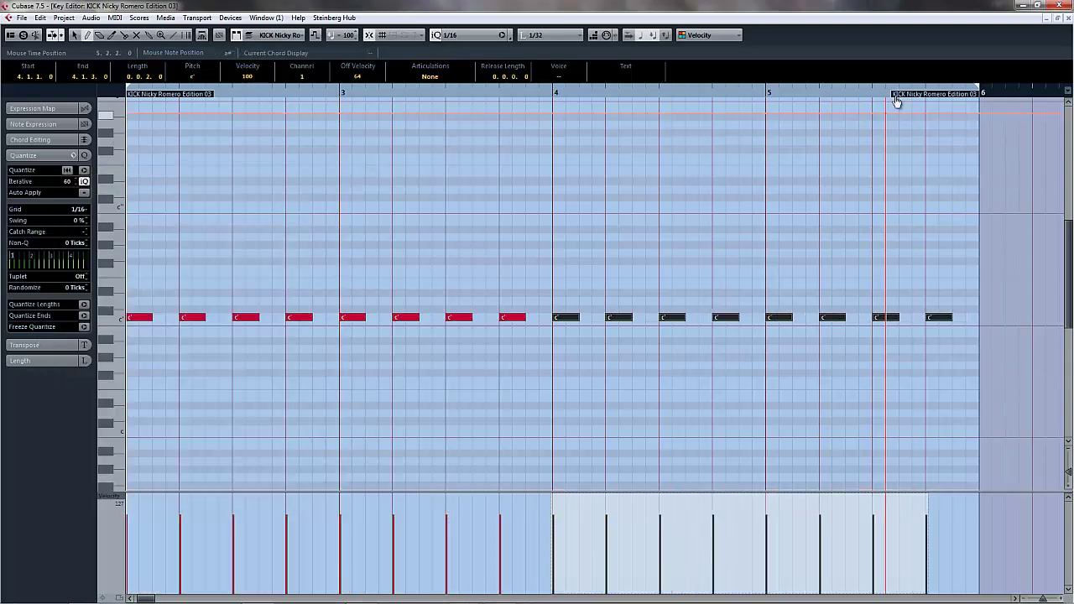
left_click(1069, 18)
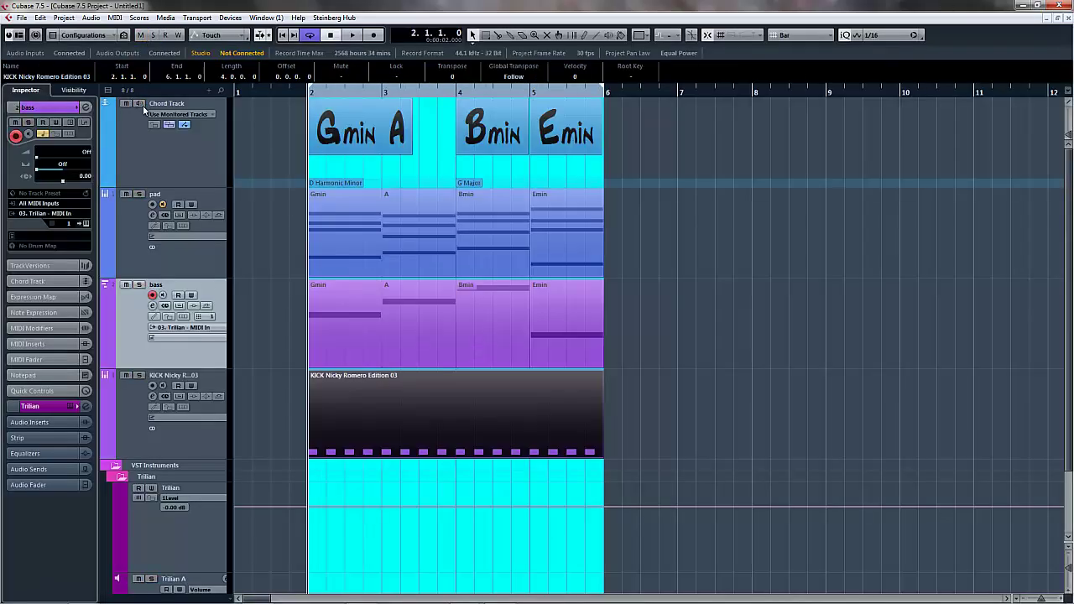
Play the bars 2–5 loop, then return to the loop start and replay it before stopping.
left_click(363, 136)
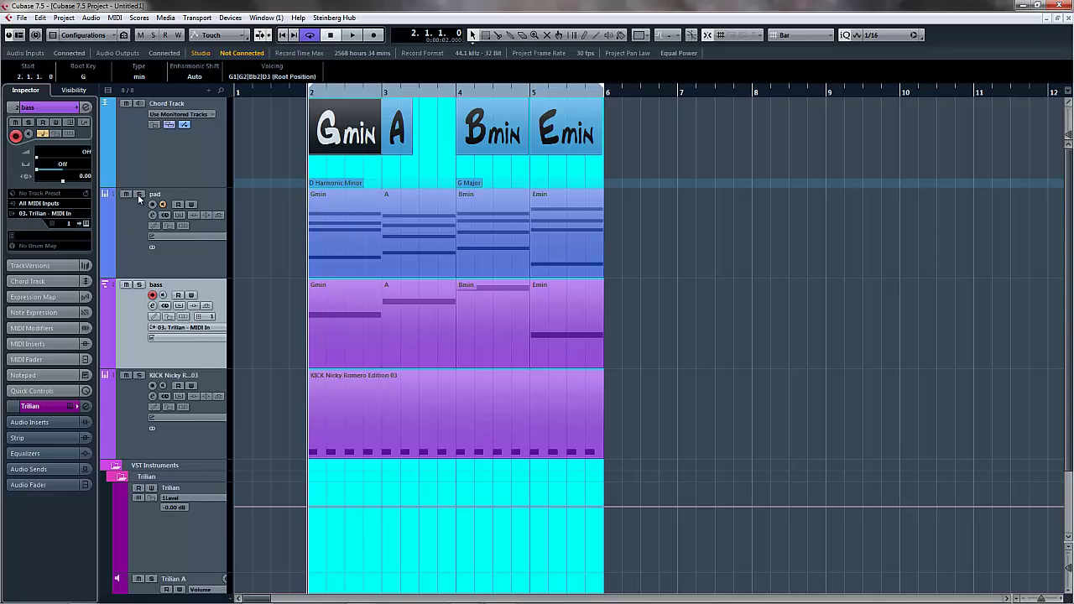
key("space")
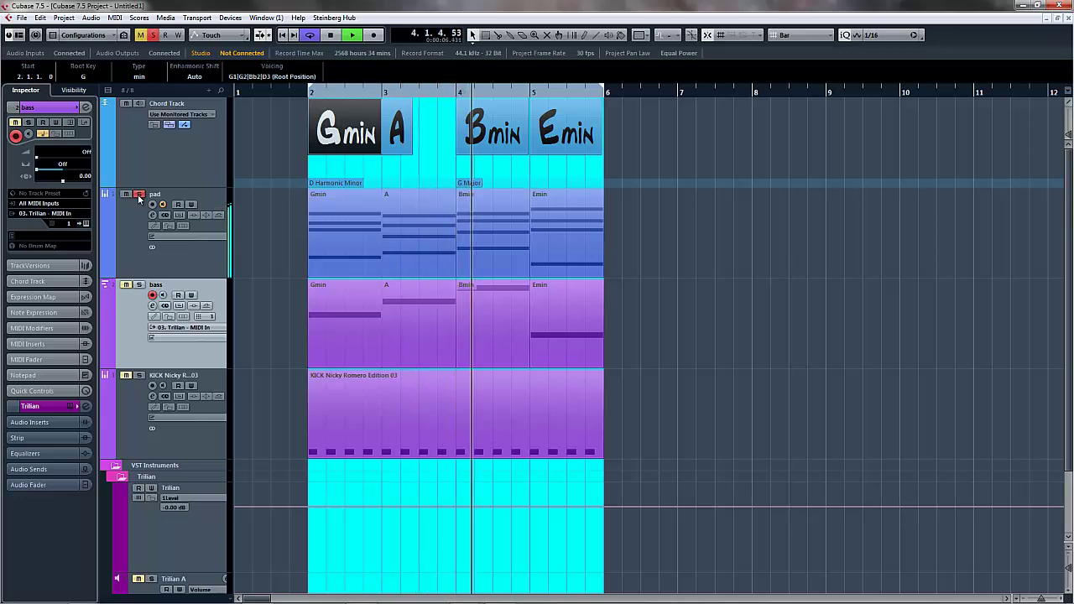
left_click(764, 294)
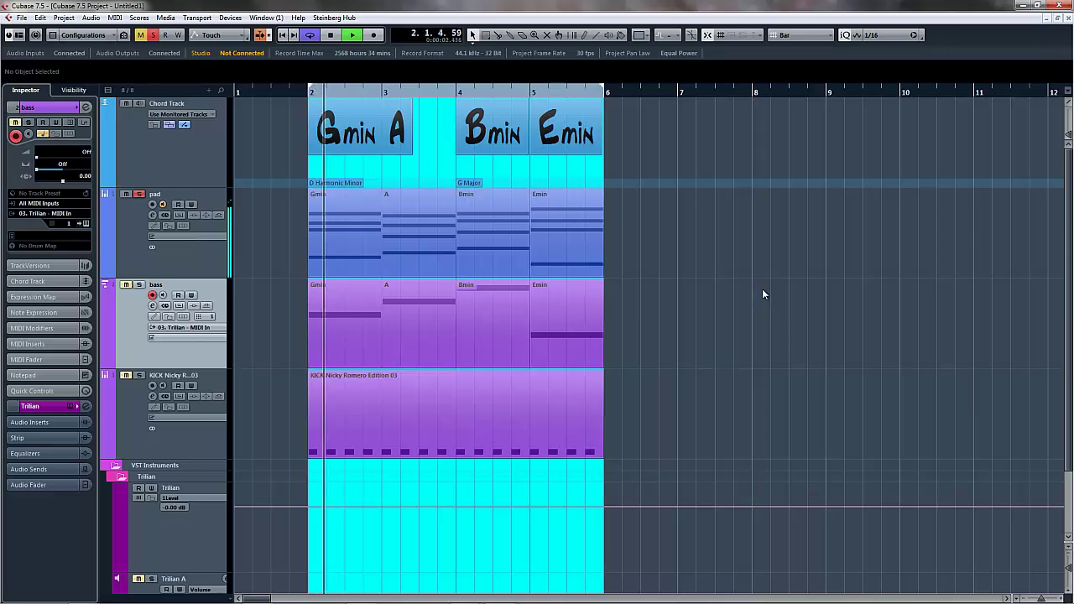
key("space")
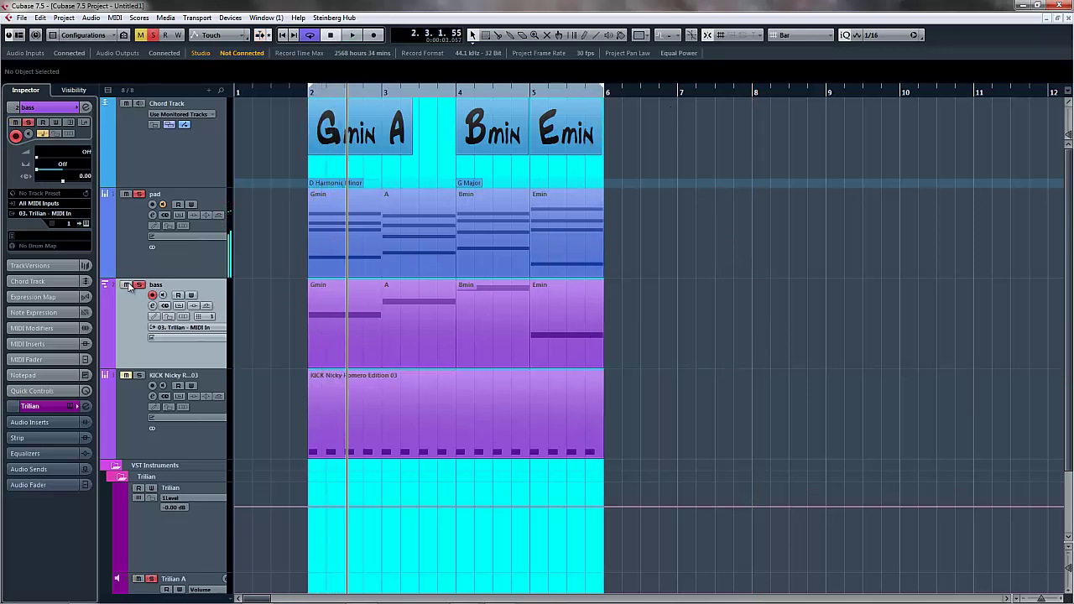
key("KP_1")
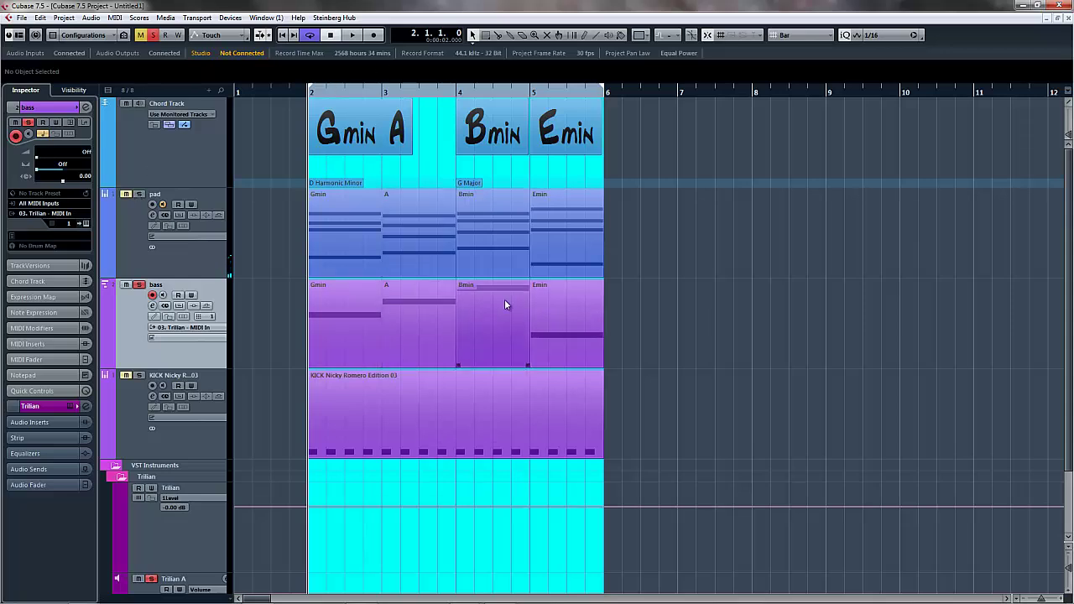
key("space")
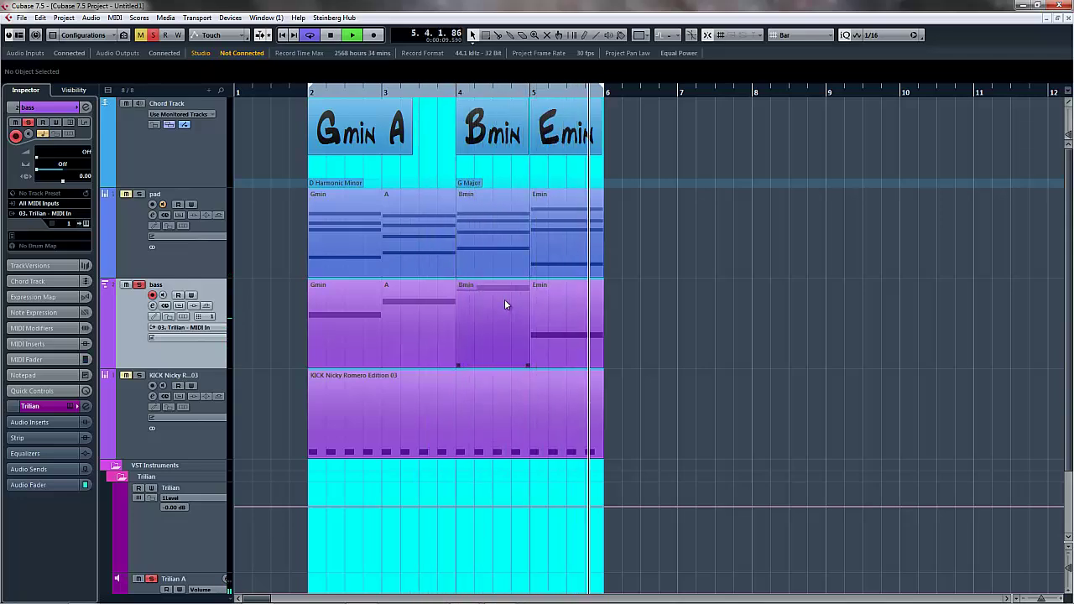
key("space")
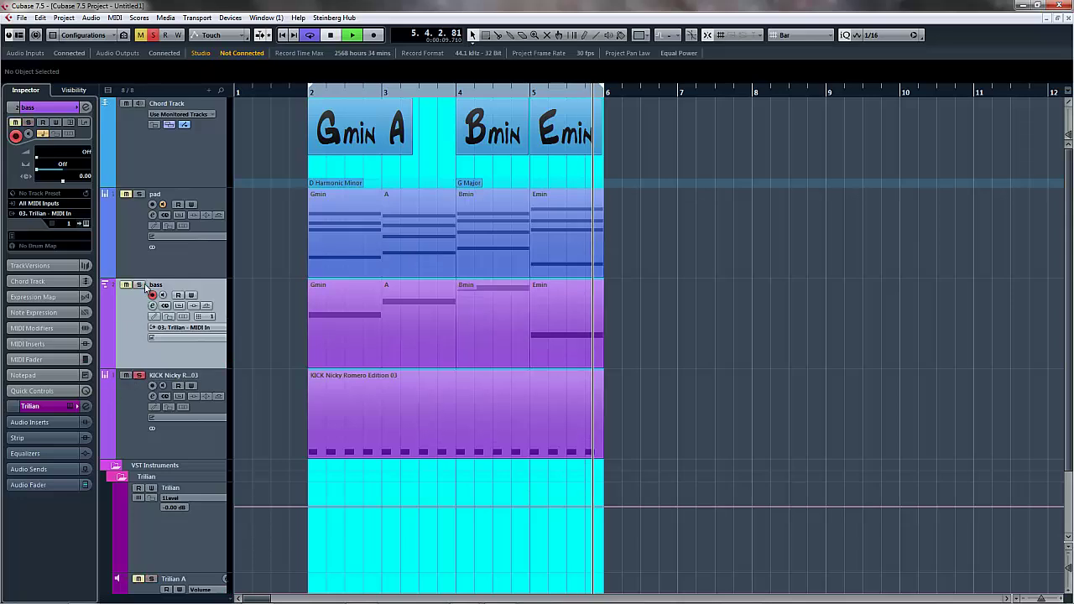
key("space")
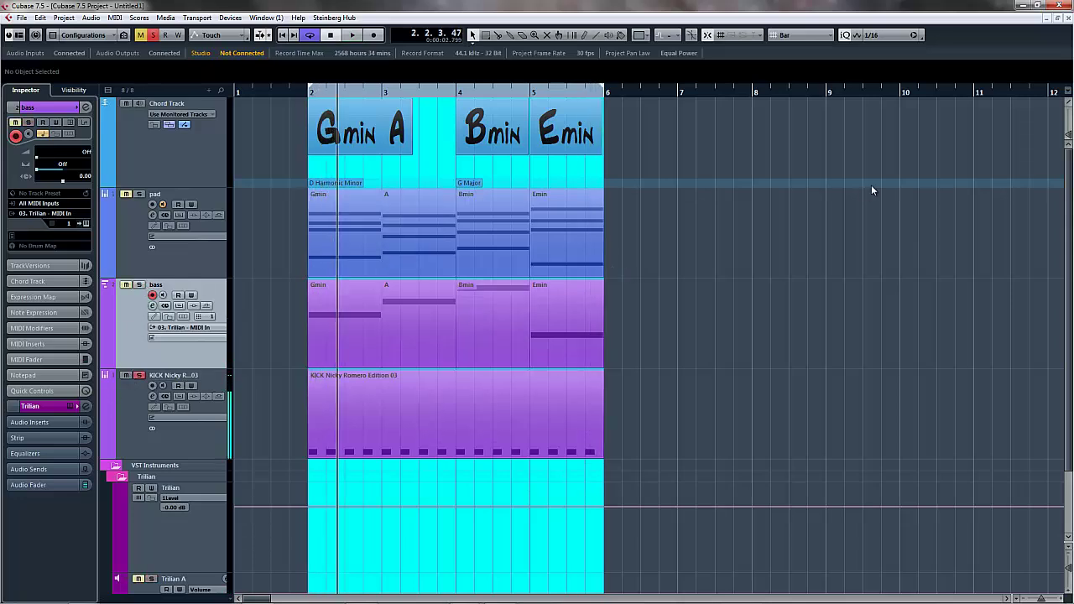
Reveal the MixConsole and set KICK near -6 dB, Trilian A near -31 dB, pad -16.4 dB.
left_click(1058, 19)
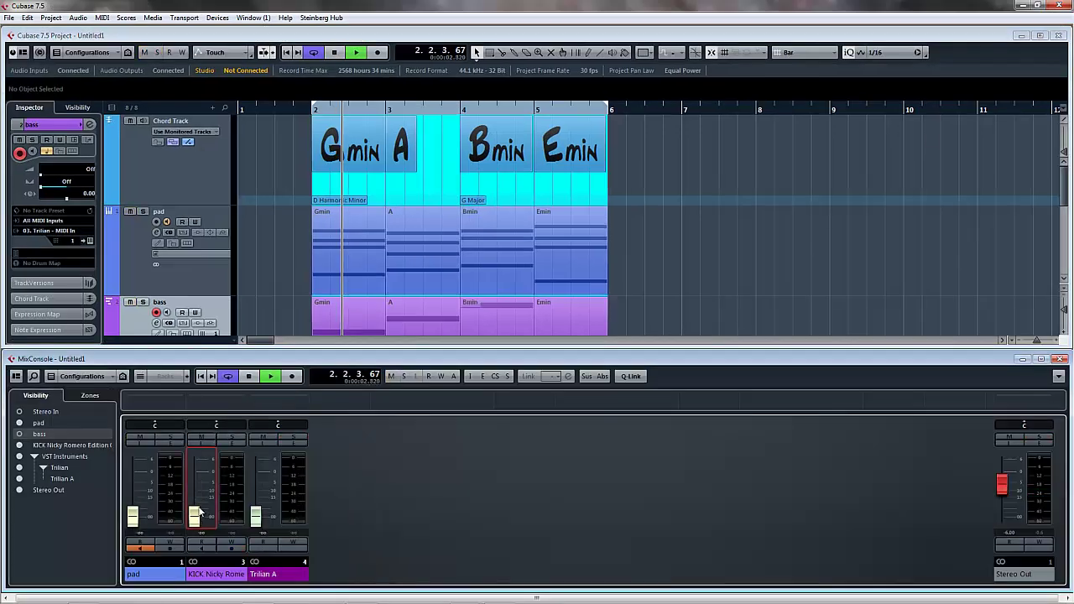
key("space")
left_click_drag(199, 517, 199, 489)
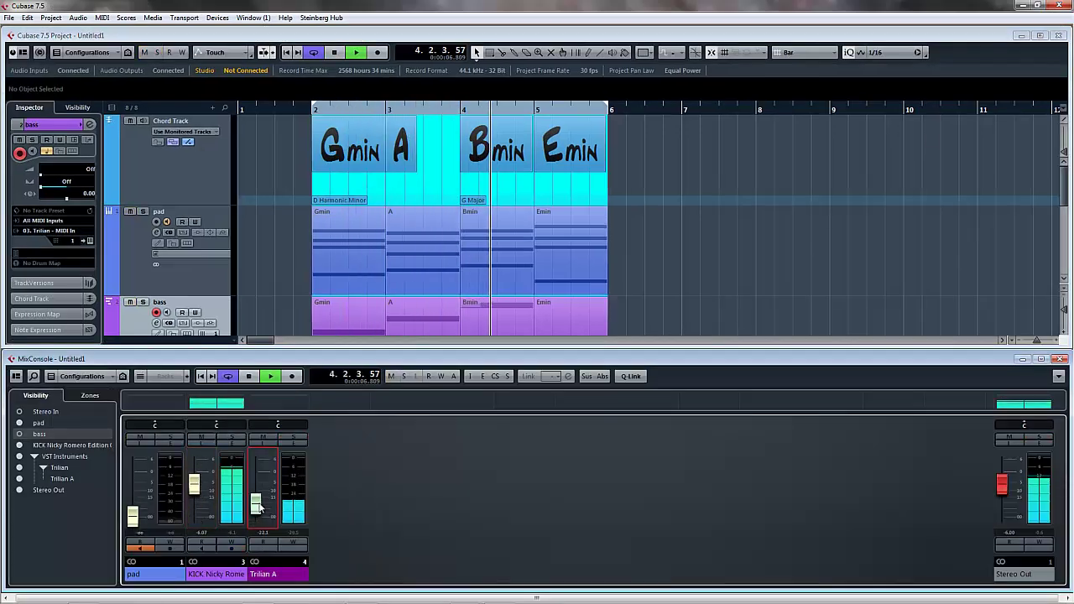
left_click_drag(260, 521, 261, 497)
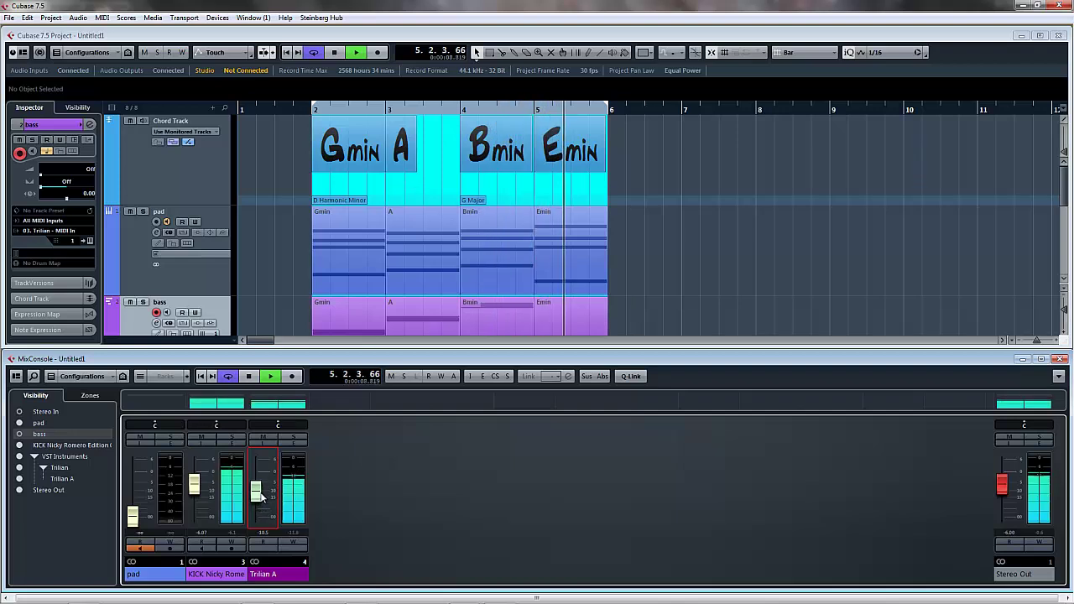
left_click_drag(133, 516, 136, 500)
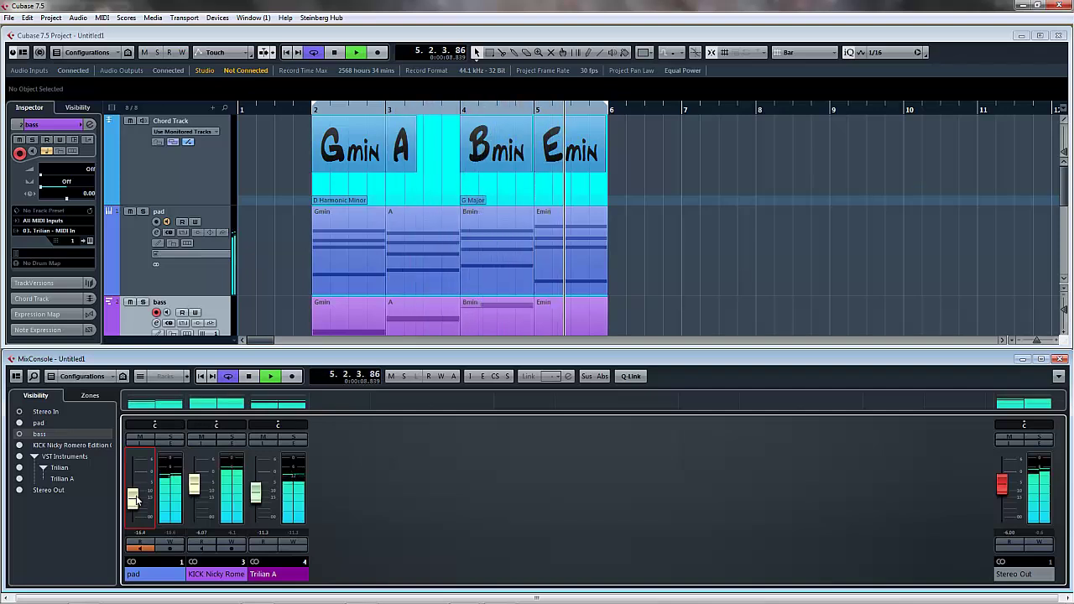
key("space")
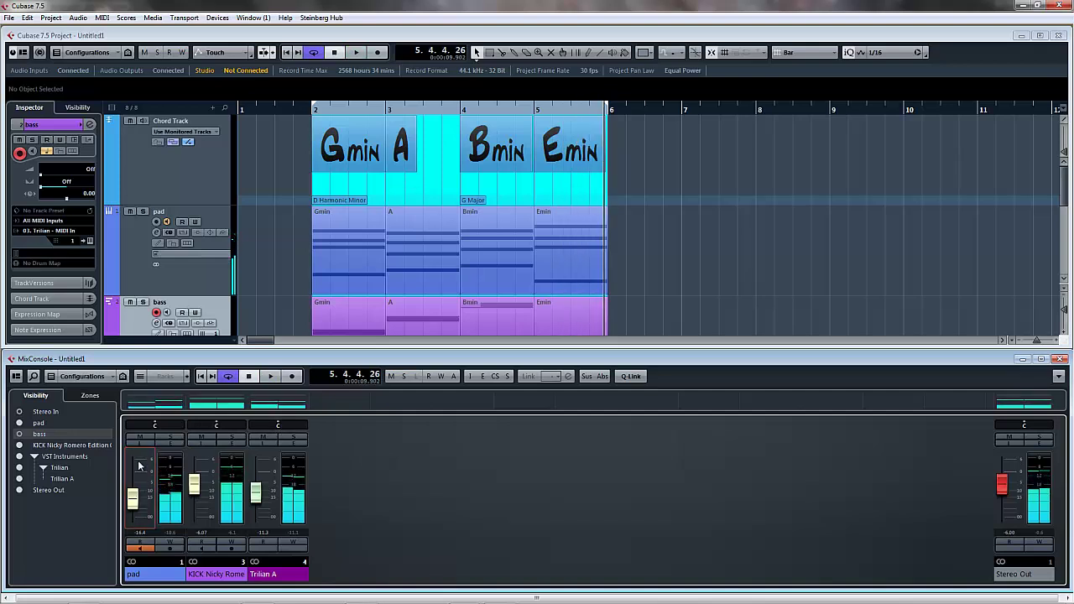
Open the pad channel settings and enable its pre section, browsing inserts without adding one.
left_click(172, 444)
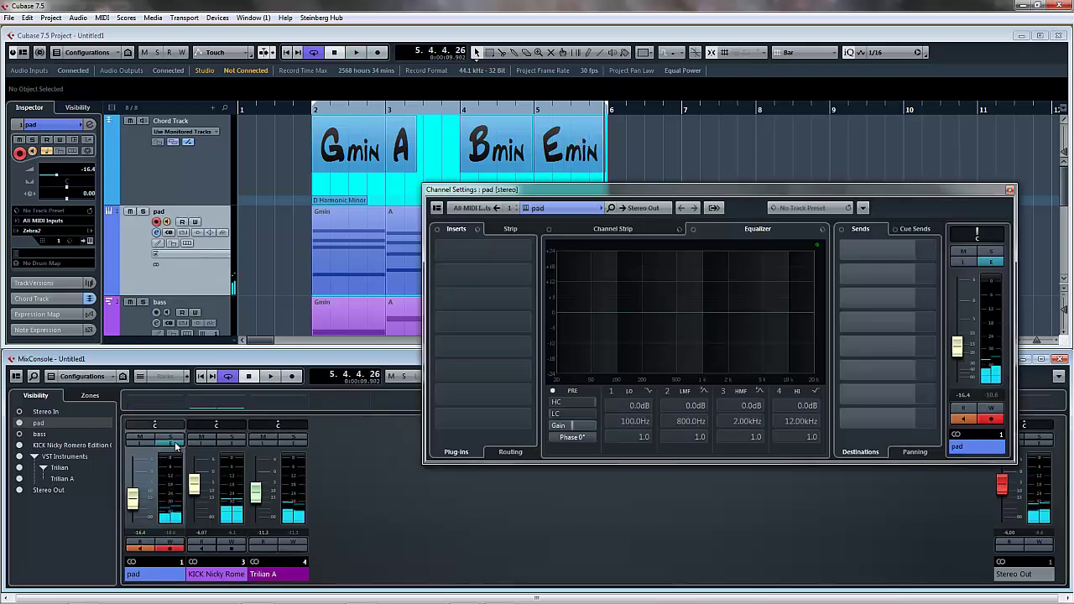
left_click(461, 247)
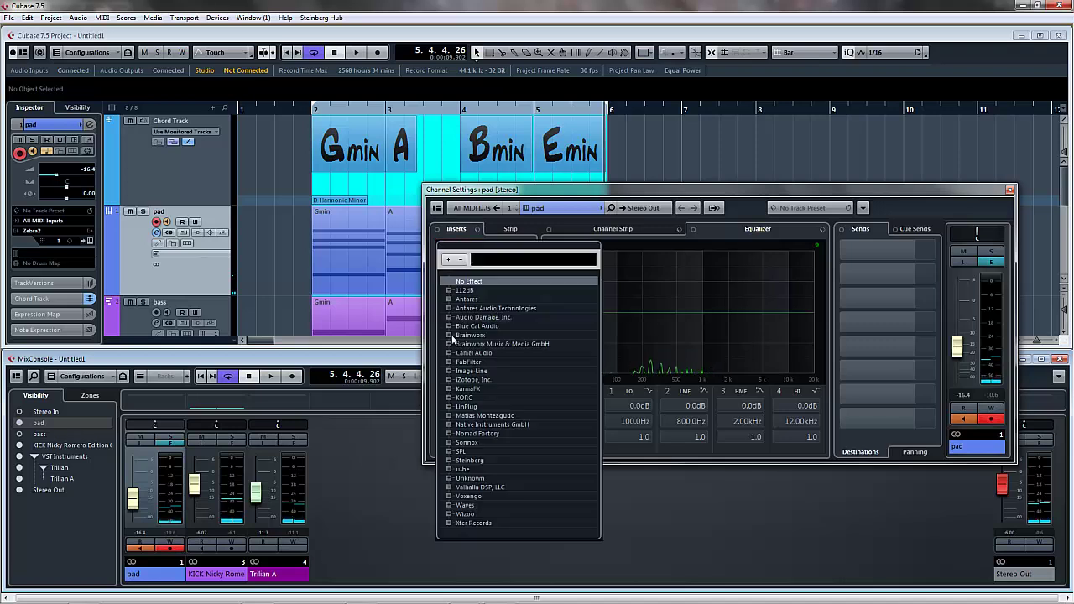
left_click(451, 363)
left_click(702, 372)
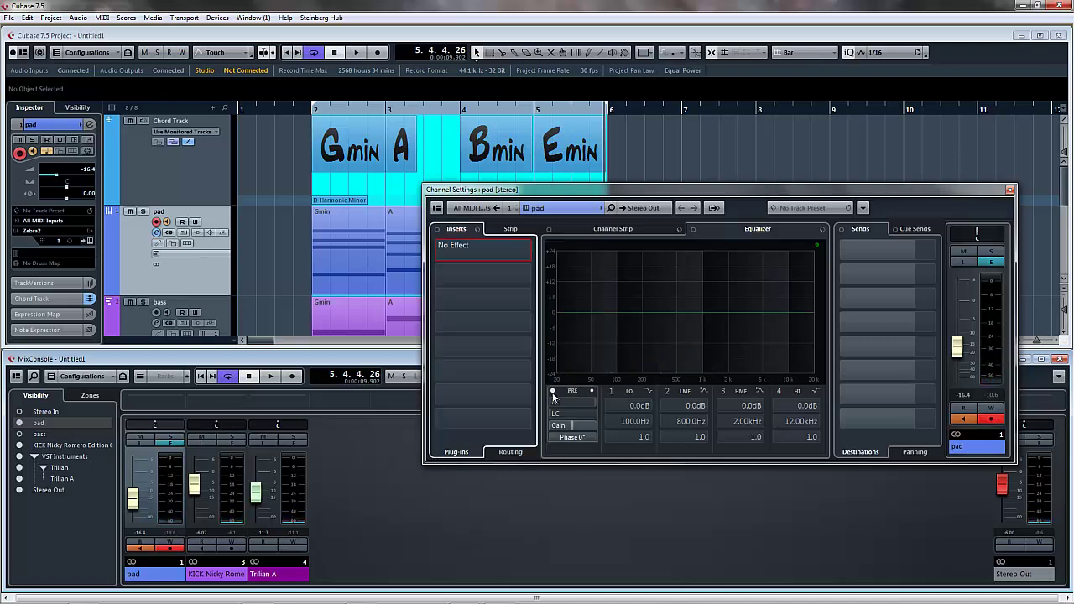
left_click(554, 397)
key("space")
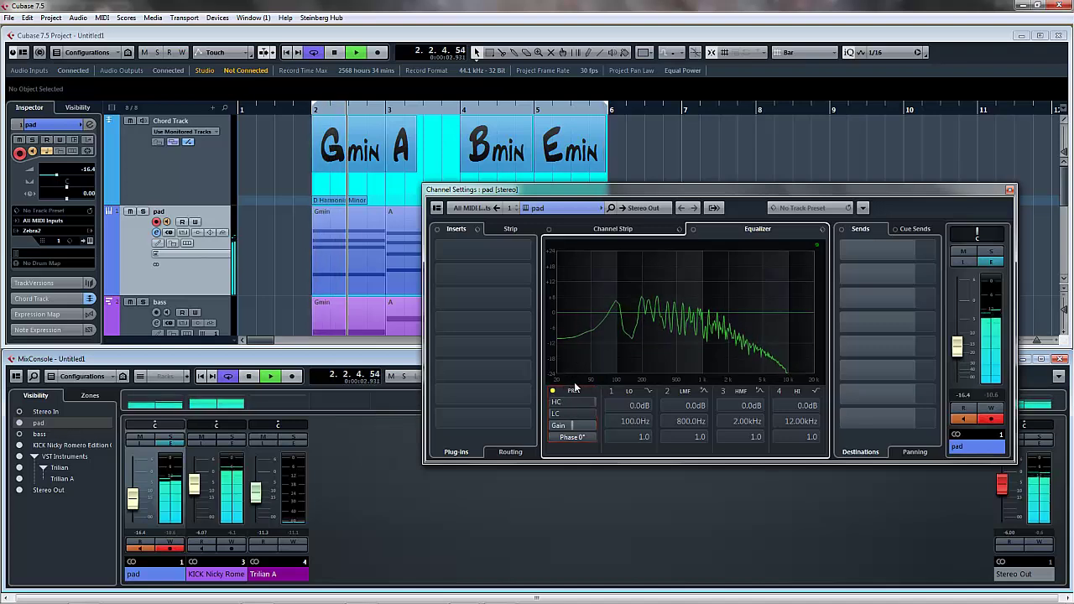
Turn on the pad's low EQ band as a low cut, disable monitor and record, and solo it.
left_click(628, 394)
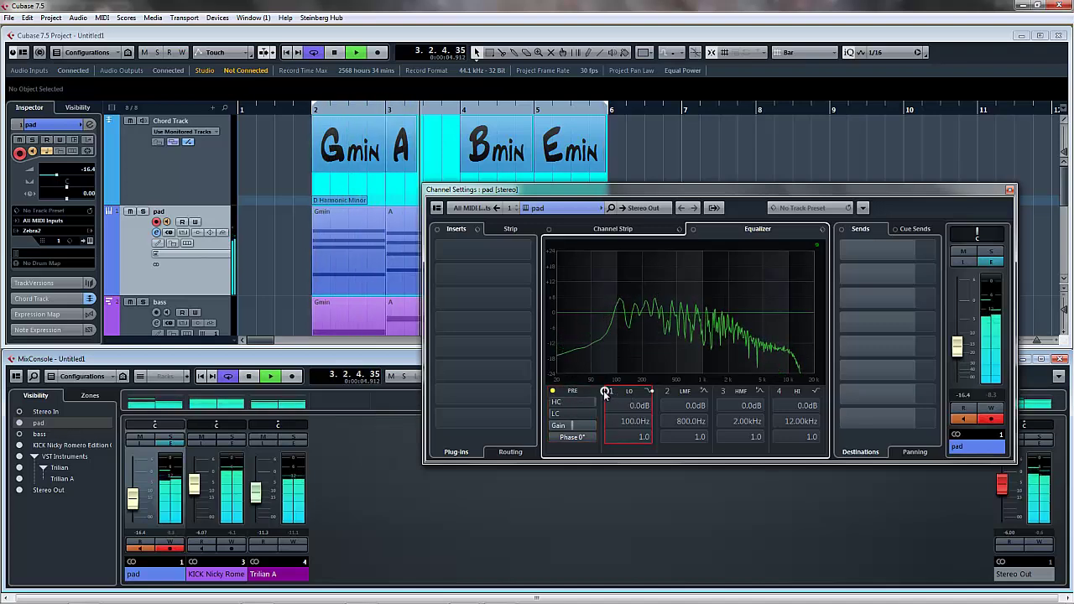
left_click(605, 393)
left_click_drag(617, 312, 620, 393)
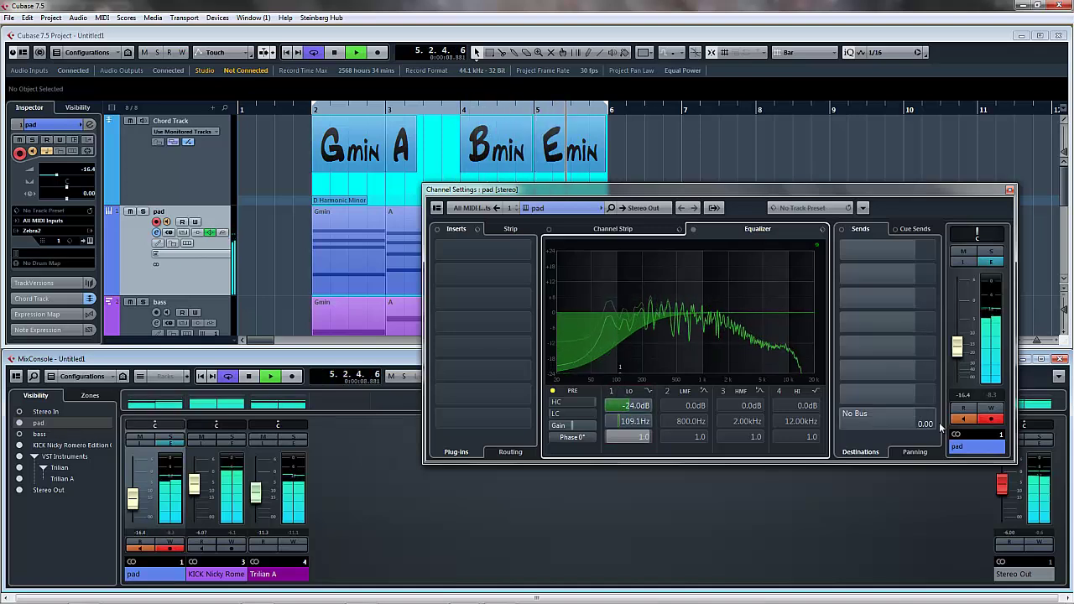
left_click(964, 419)
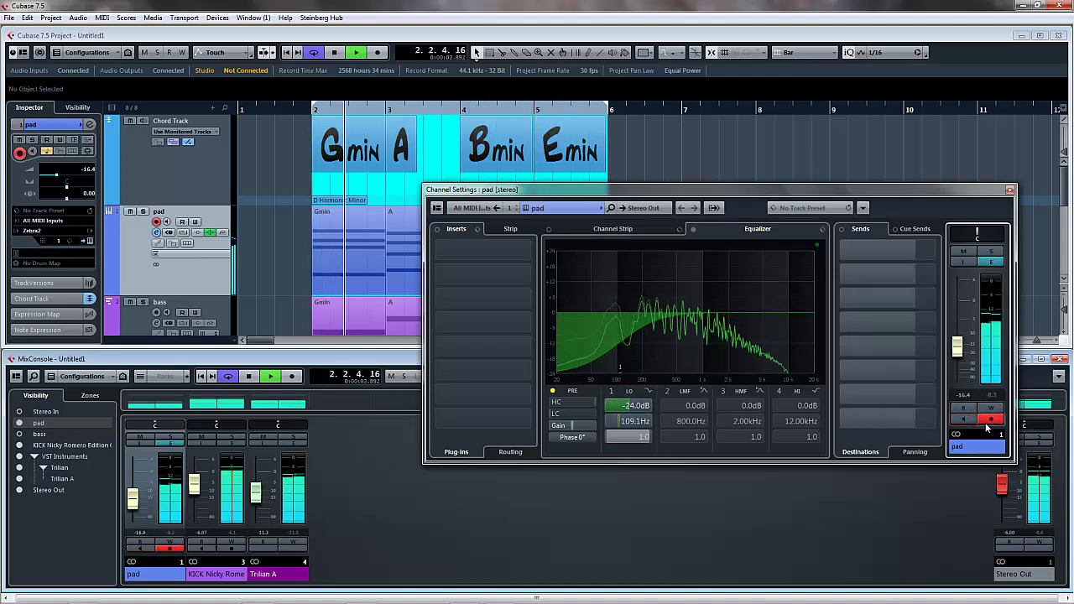
left_click(991, 419)
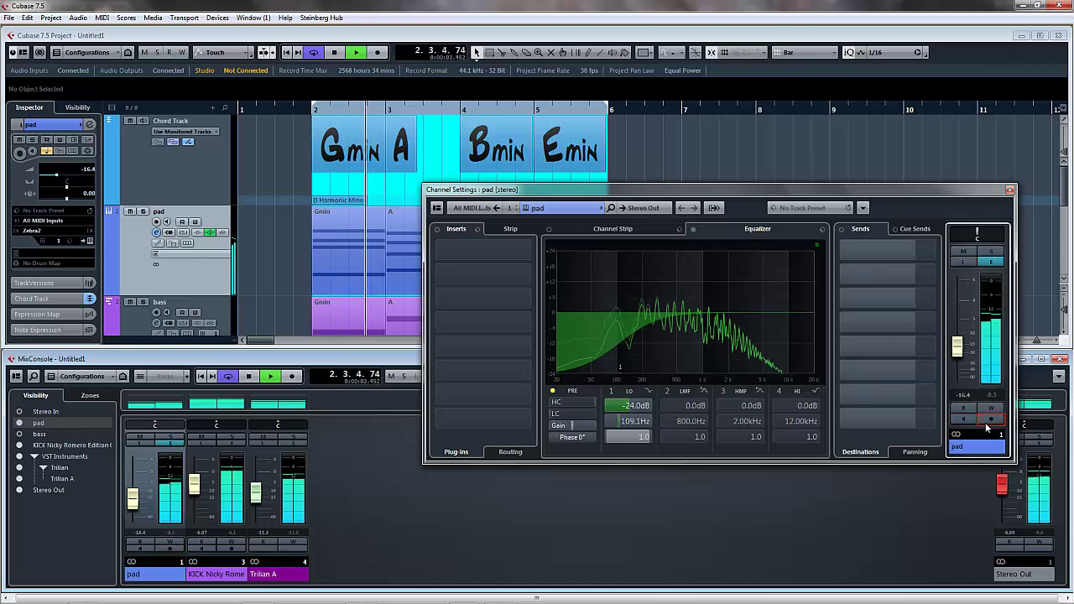
left_click(993, 254)
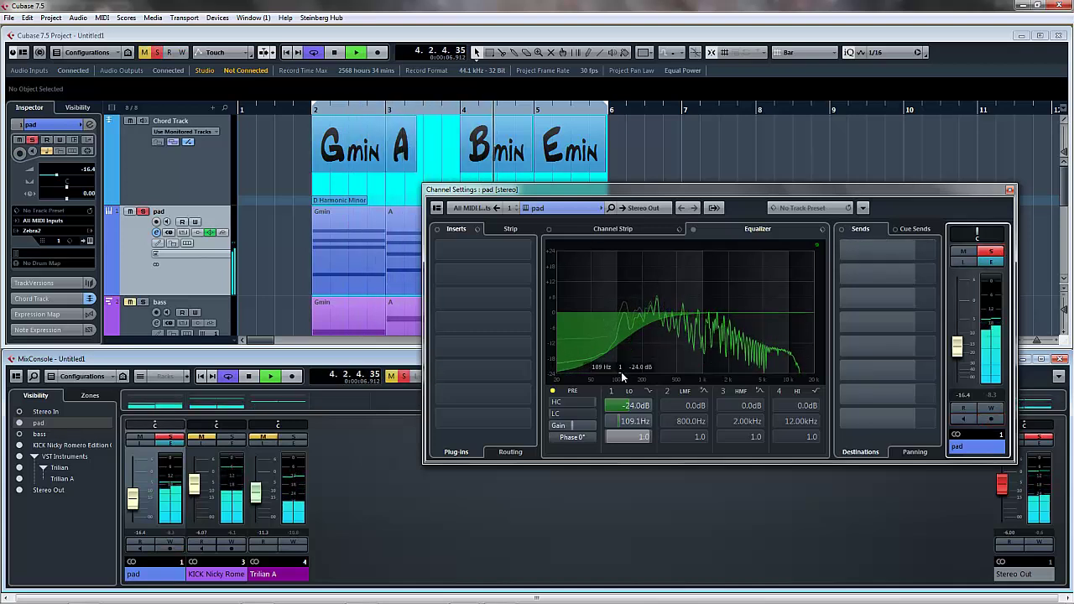
Move the low cut to about 129 Hz and boost 5.2 dB around 623 Hz.
left_click_drag(622, 377, 626, 386)
mouse_move(694, 312)
left_mouse_down()
mouse_move(664, 298)
mouse_move(686, 302)
left_mouse_up()
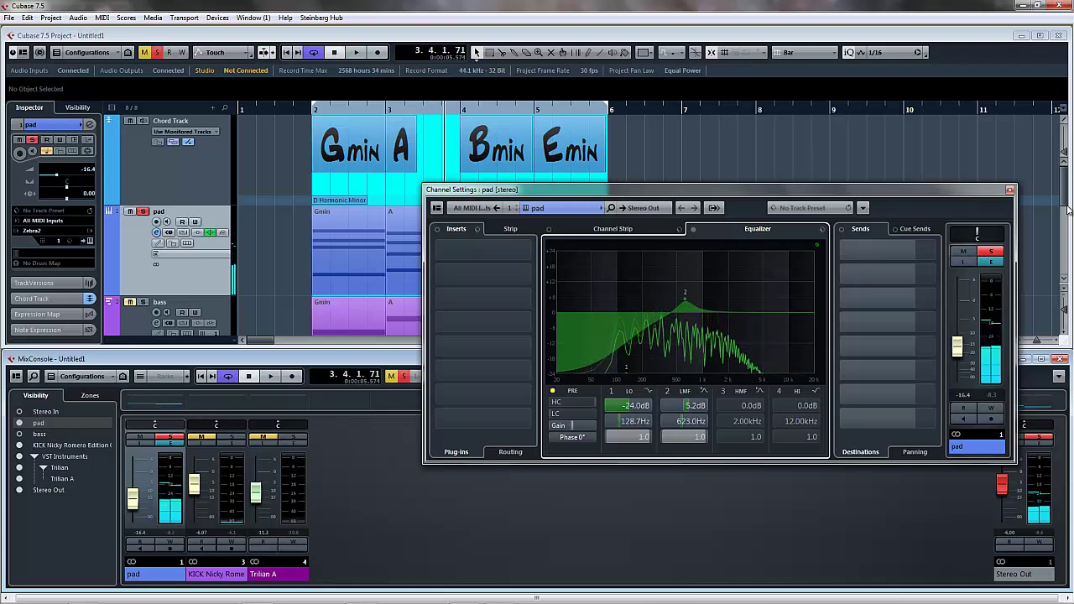
left_click(227, 460)
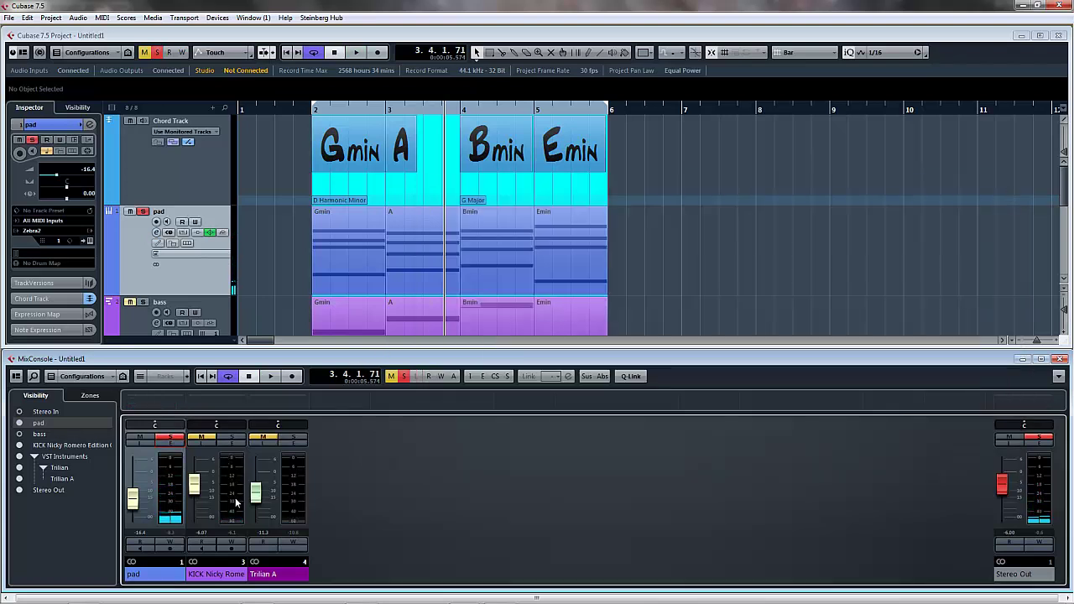
Solo the KICK channel and cut its low EQ band to -21.9 dB at 59.1 Hz.
left_click(202, 438)
left_click(232, 438)
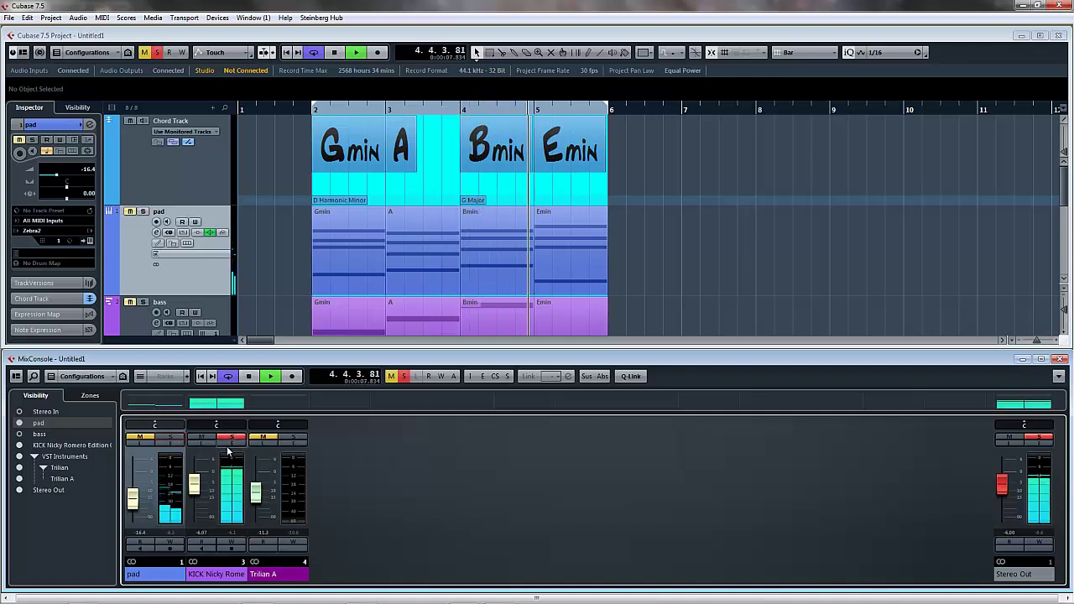
left_click(227, 445)
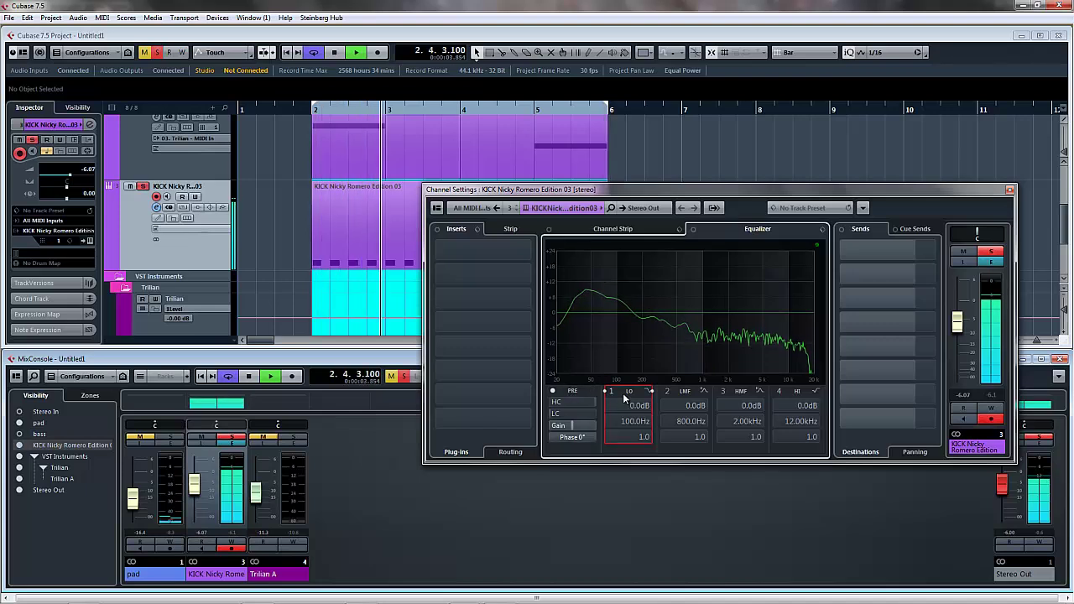
left_click(608, 391)
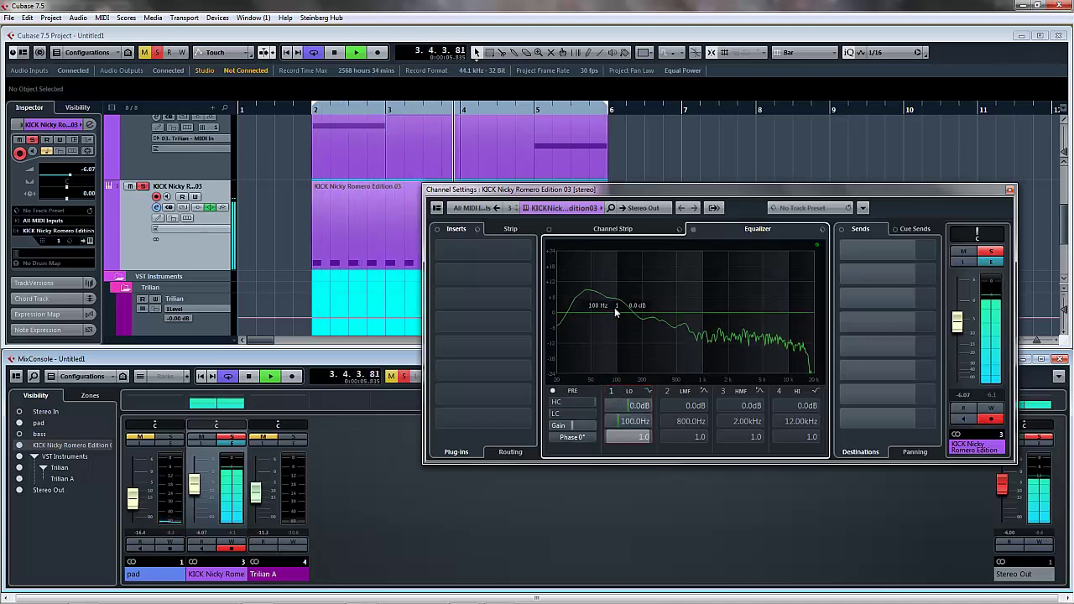
mouse_move(615, 307)
left_mouse_down()
mouse_move(582, 356)
mouse_move(580, 392)
mouse_move(592, 371)
left_mouse_up()
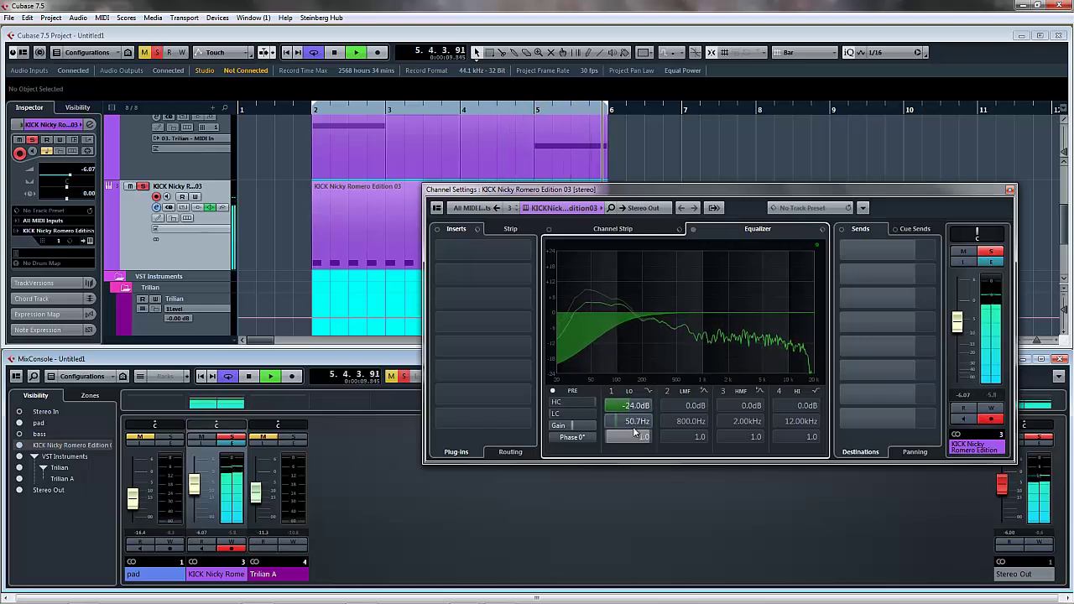
scroll(636, 424, "down", 3)
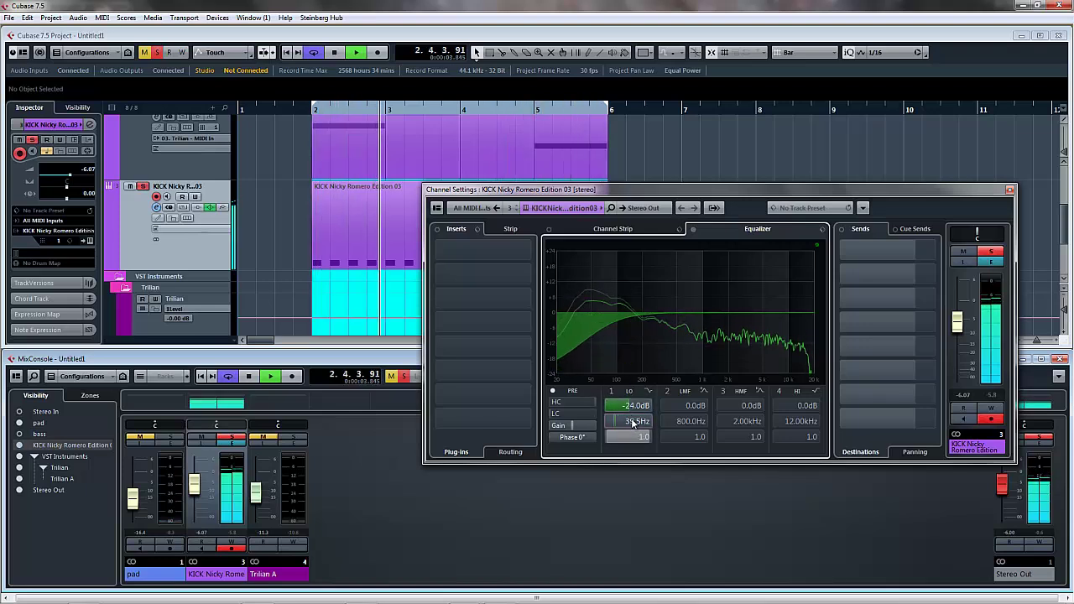
left_click_drag(630, 439, 624, 408)
Shape the kick's band 3 peak at 2.63 kHz and unmute the pad channel.
scroll(625, 408, "up", 10)
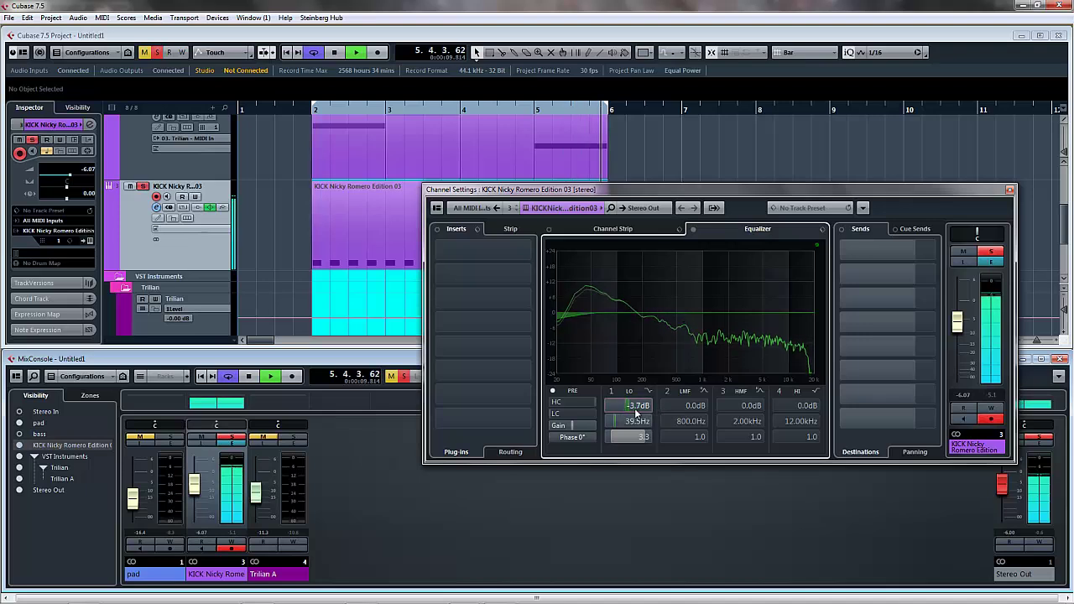
scroll(635, 408, "down", 8)
scroll(633, 423, "up", 15)
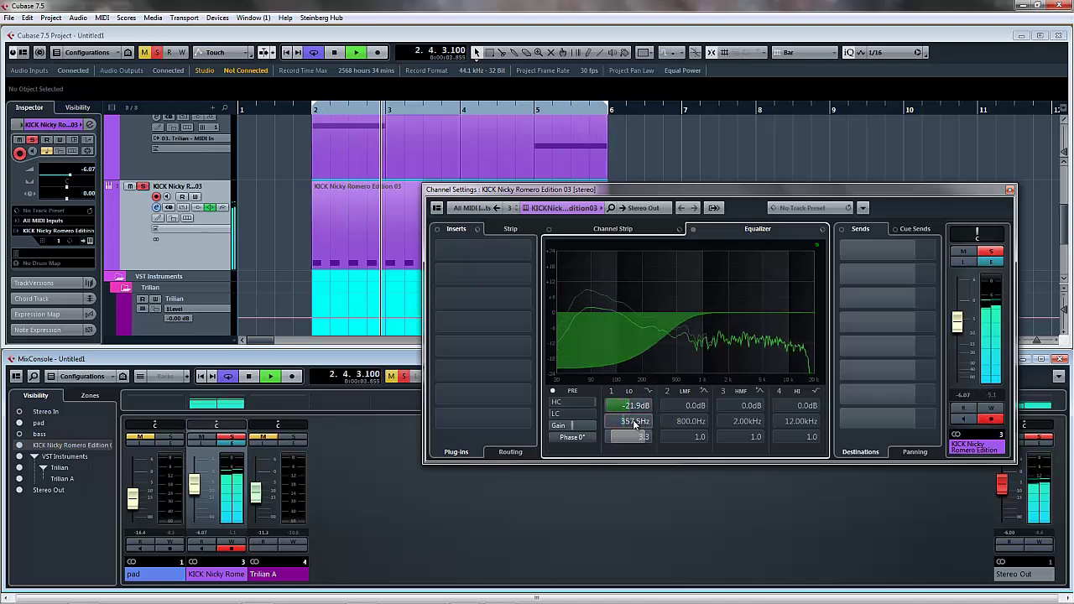
scroll(633, 423, "down", 15)
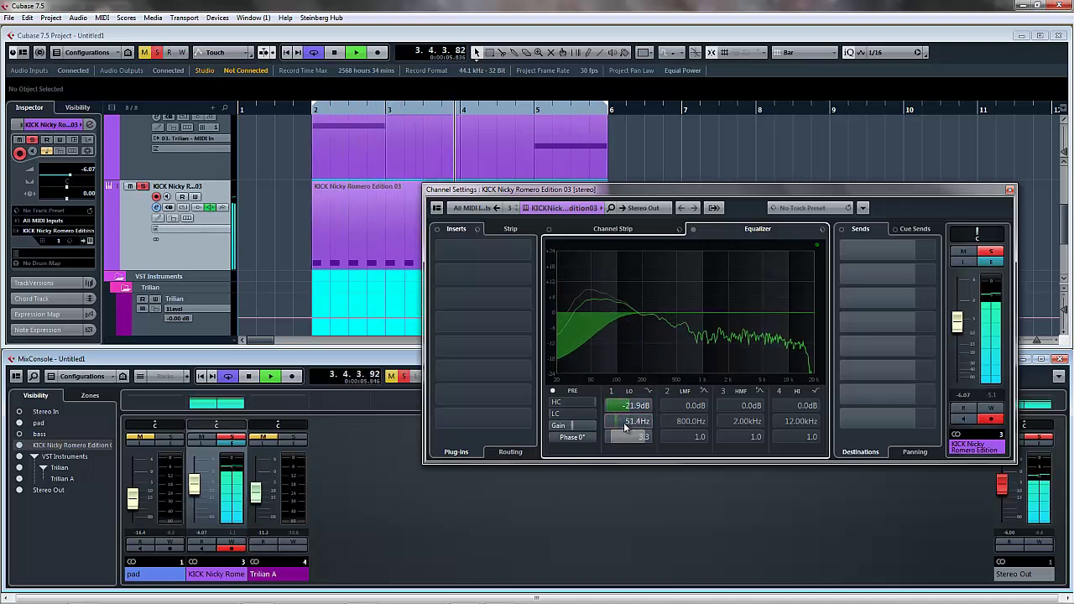
scroll(625, 422, "up", 1)
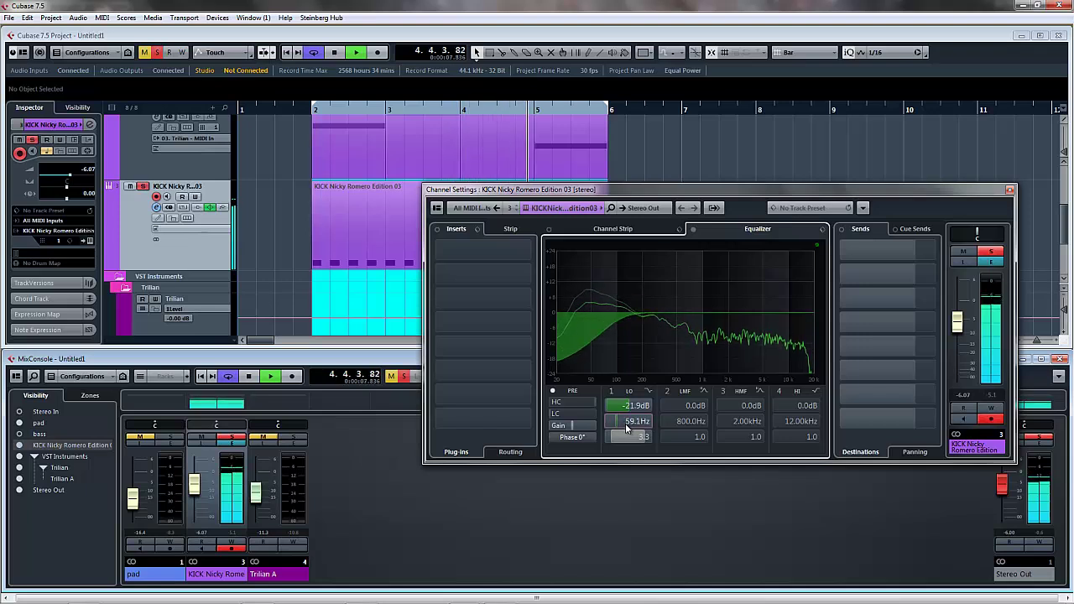
mouse_move(729, 313)
left_mouse_down()
mouse_move(703, 285)
mouse_move(742, 290)
mouse_move(685, 351)
mouse_move(730, 353)
mouse_move(723, 340)
mouse_move(739, 316)
left_mouse_up()
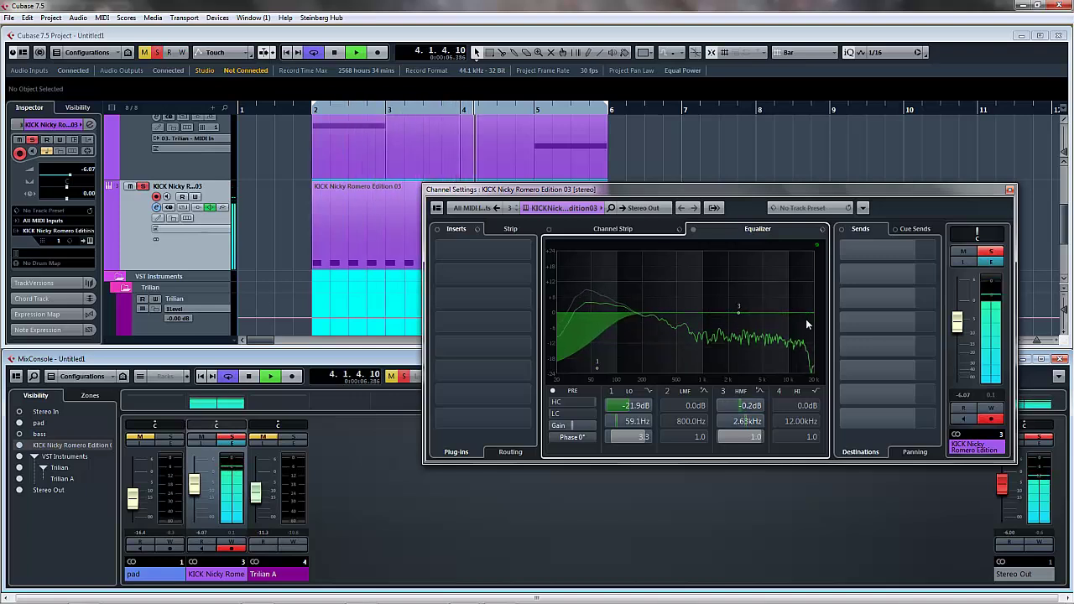
left_click(147, 438)
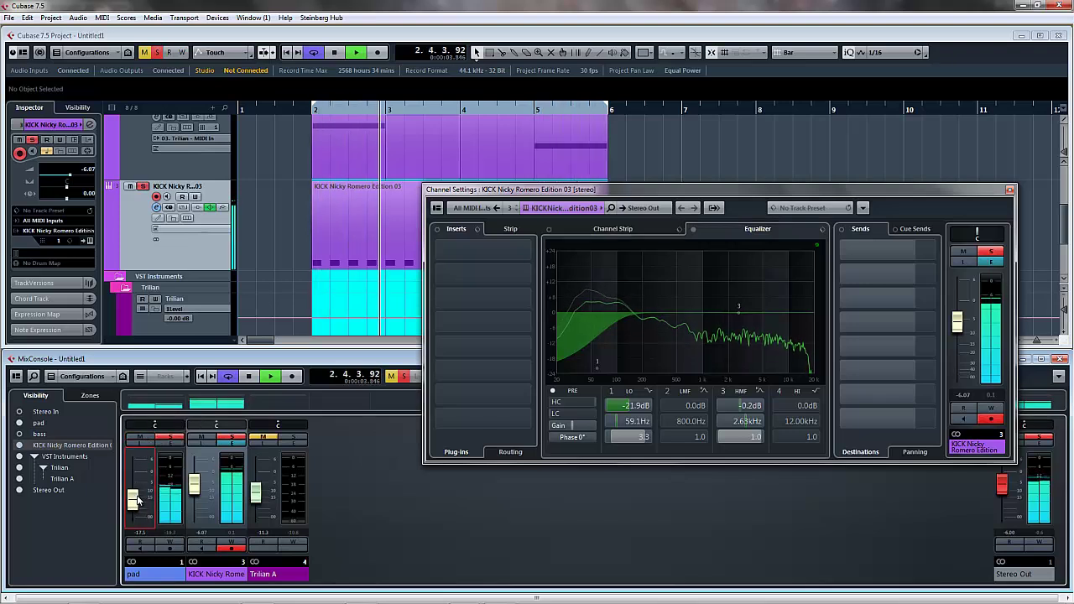
Select the Trilian A channel and open its channel settings during playback.
key("space")
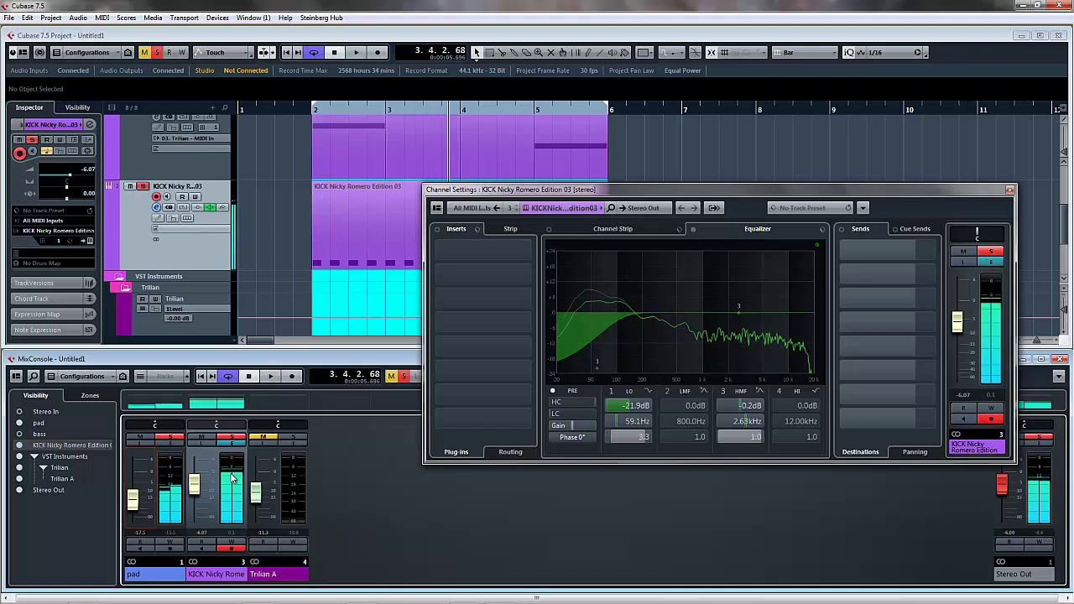
left_click(287, 443)
left_click(290, 447)
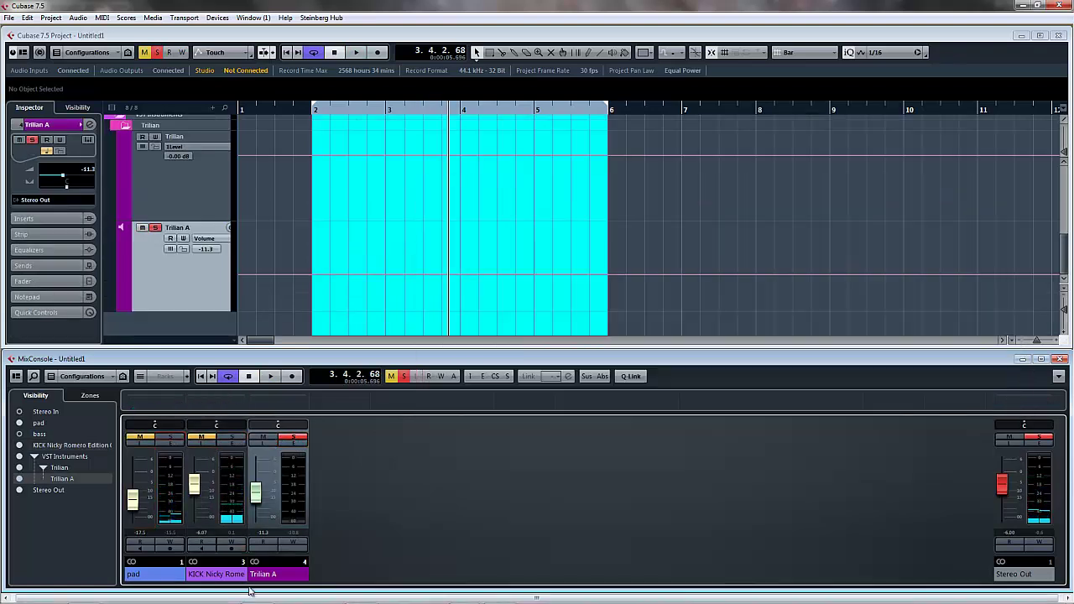
key("space")
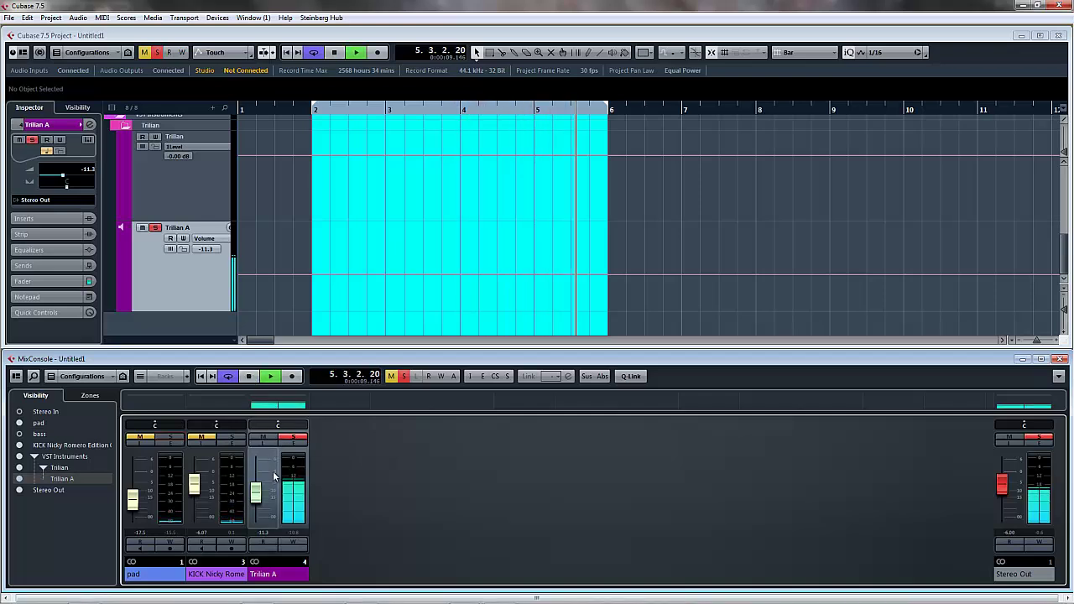
left_click(295, 446)
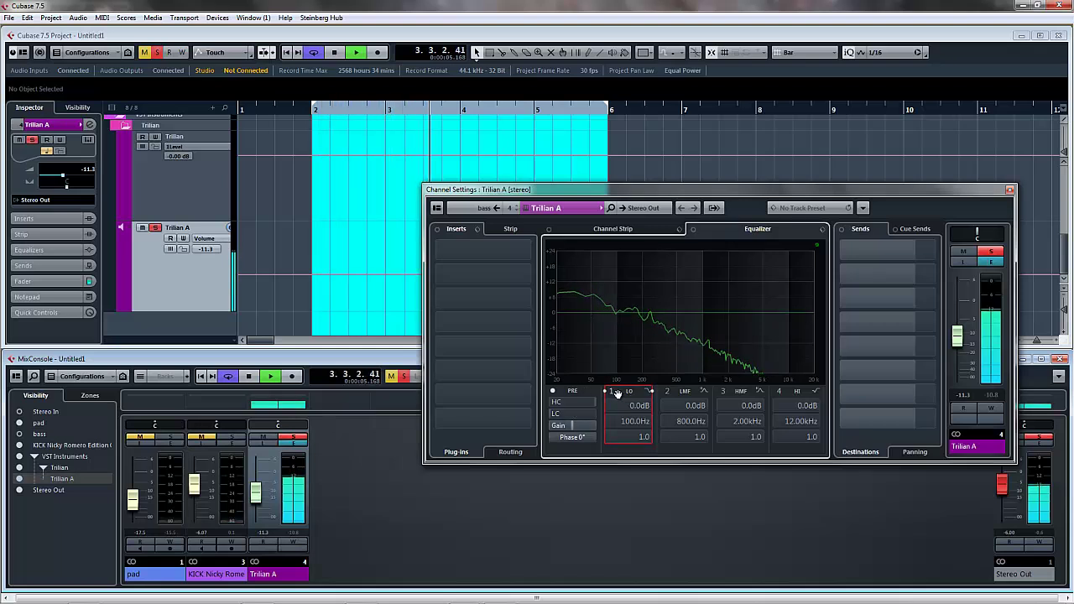
Enable Trilian A's low EQ band and cut it -24.0 dB at 54.7 Hz.
left_click(605, 391)
scroll(629, 407, "down", 8)
left_click_drag(628, 422, 631, 394)
left_click_drag(635, 317, 636, 340)
scroll(611, 424, "down", 6)
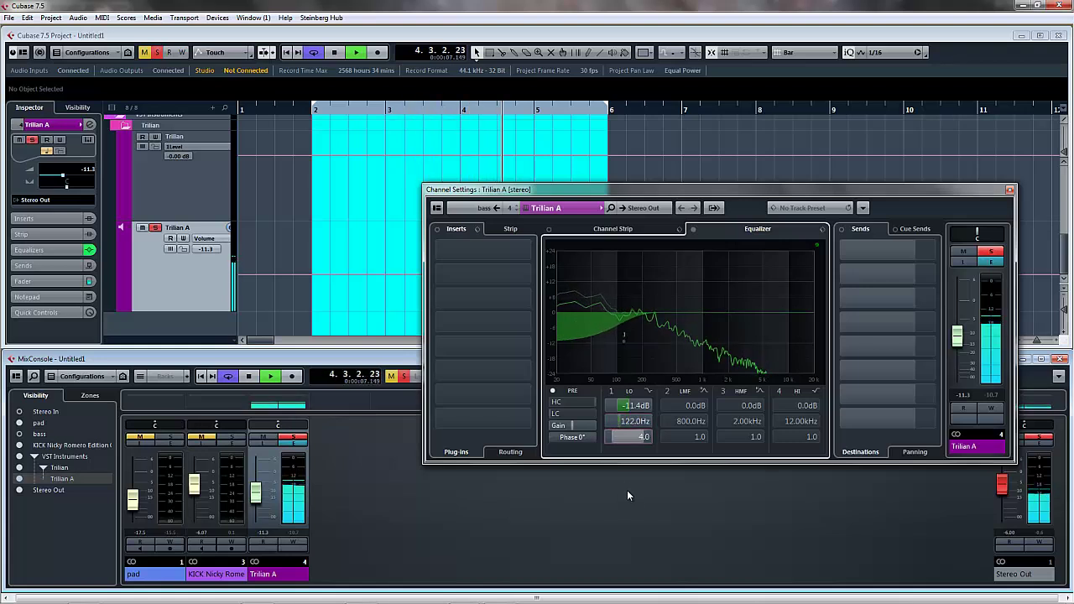
left_click_drag(624, 347, 594, 377)
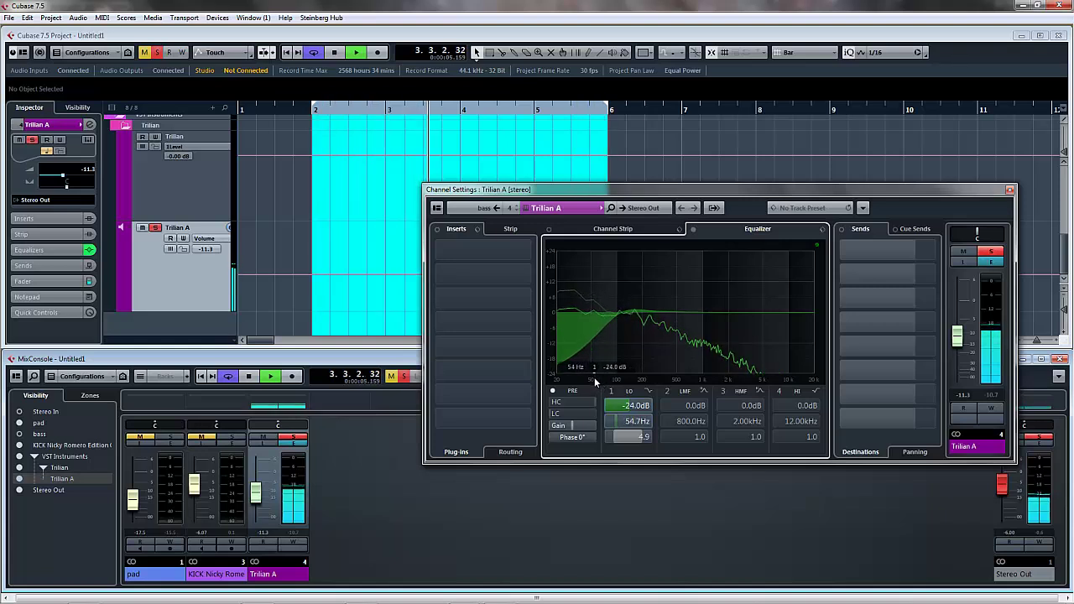
Unmute the KICK and pad channels and close Trilian A's channel settings.
left_click(204, 440)
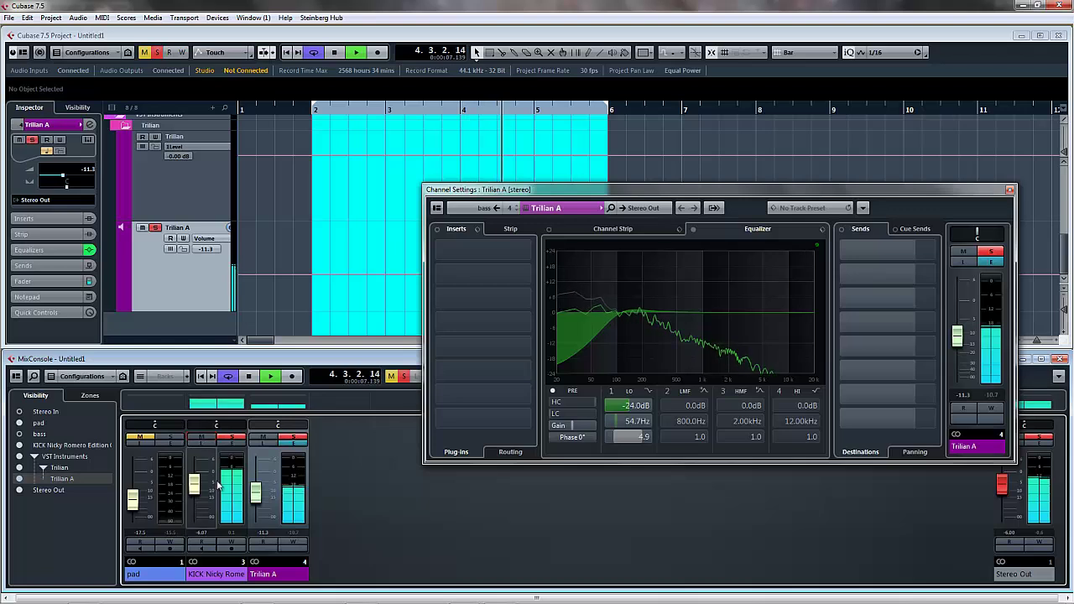
left_click(140, 437)
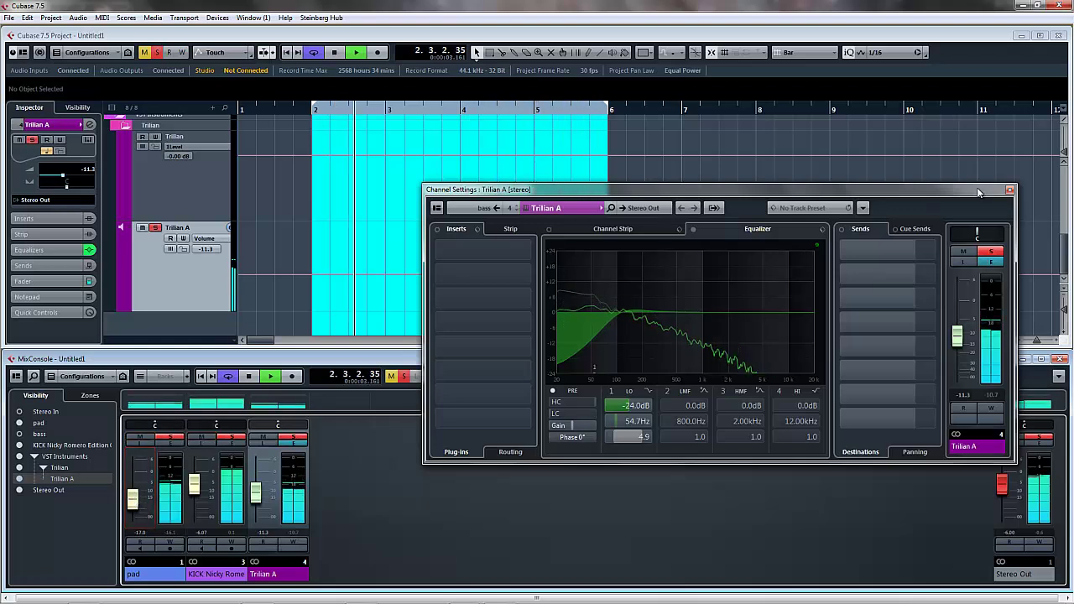
left_click(1011, 190)
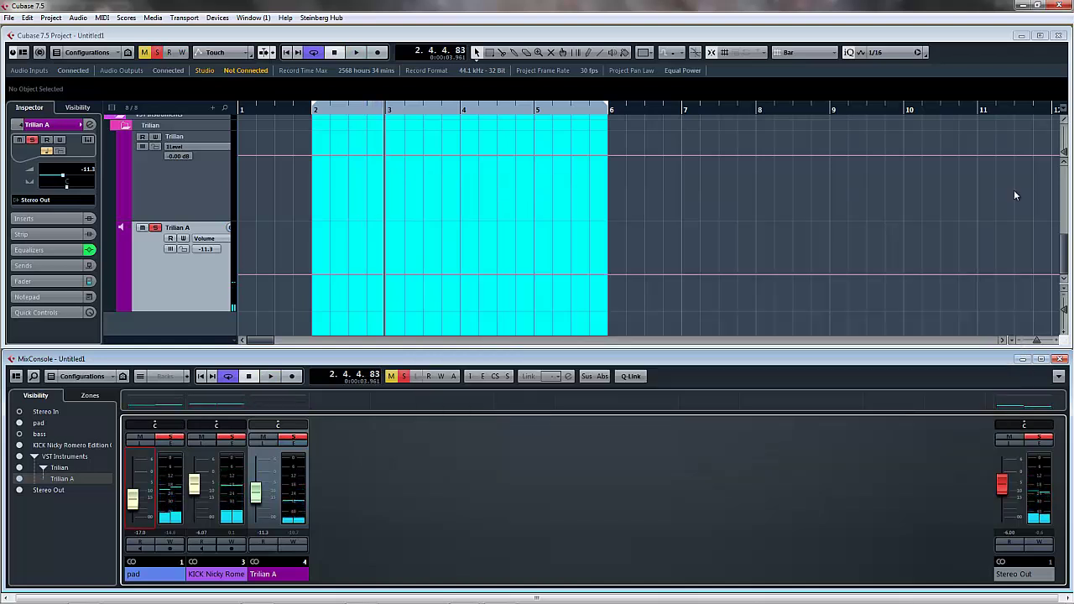
Maximize the project window, then select the Gmin, A, Bmin, Emin chords, pad parts and Chord Track.
left_click(1040, 36)
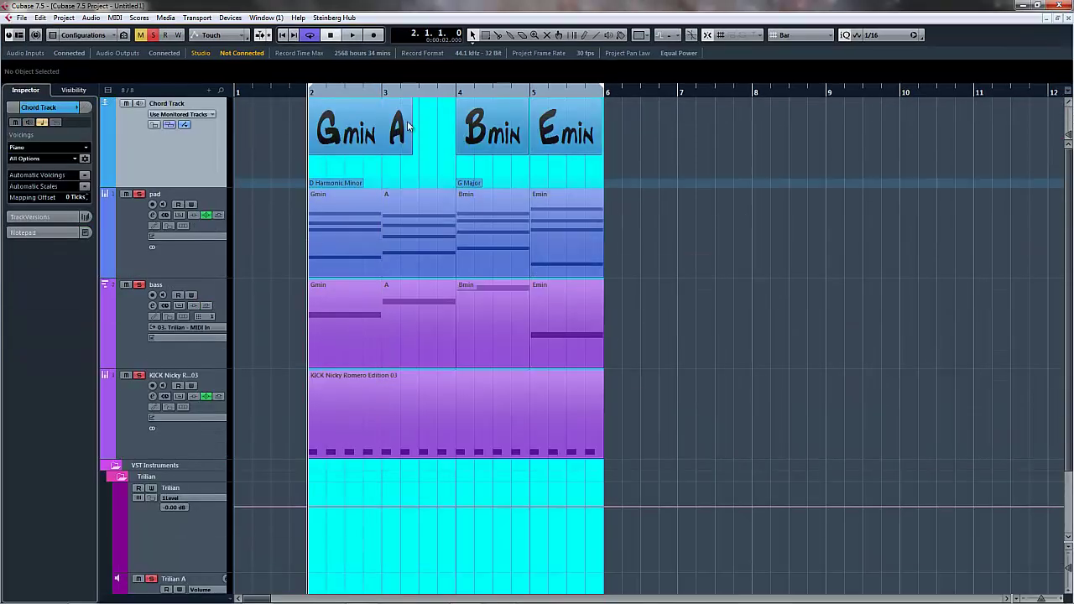
left_click(354, 130)
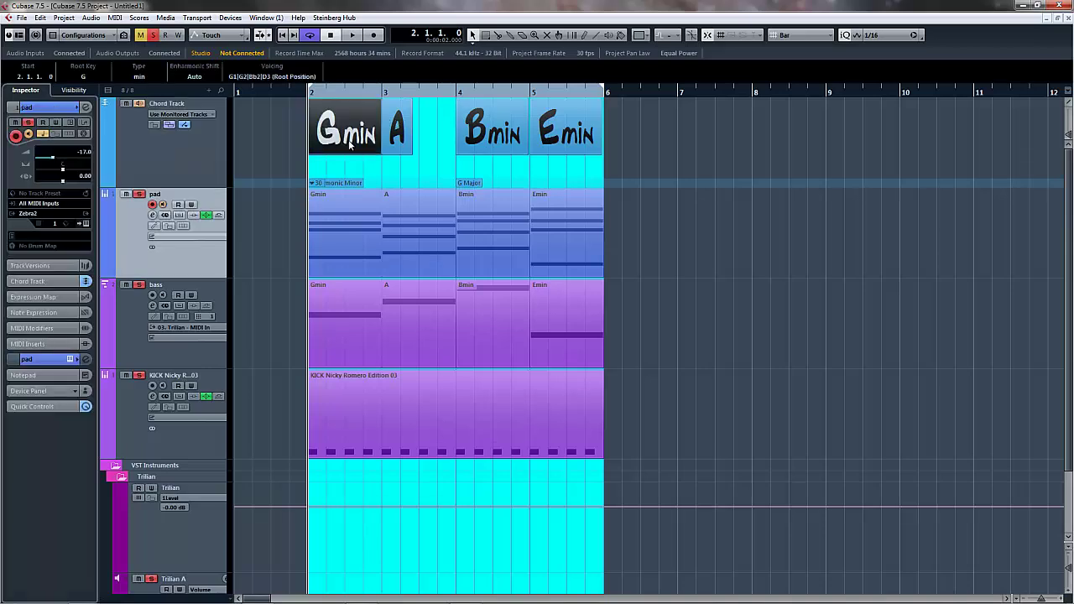
left_click(397, 139)
left_click(497, 136)
left_click(562, 139)
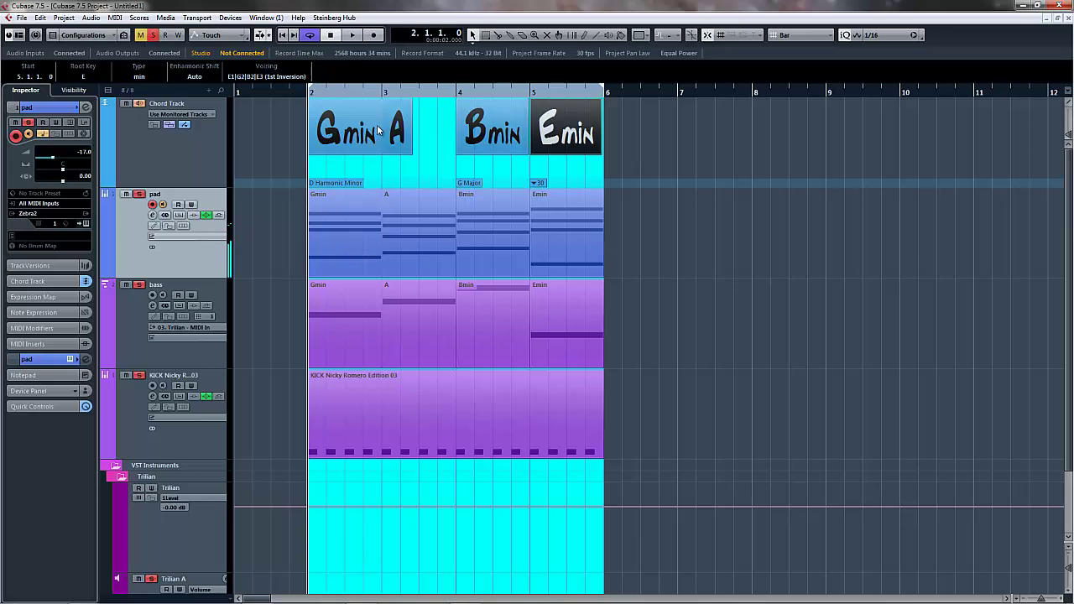
left_click_drag(279, 215, 609, 244)
left_click(139, 102)
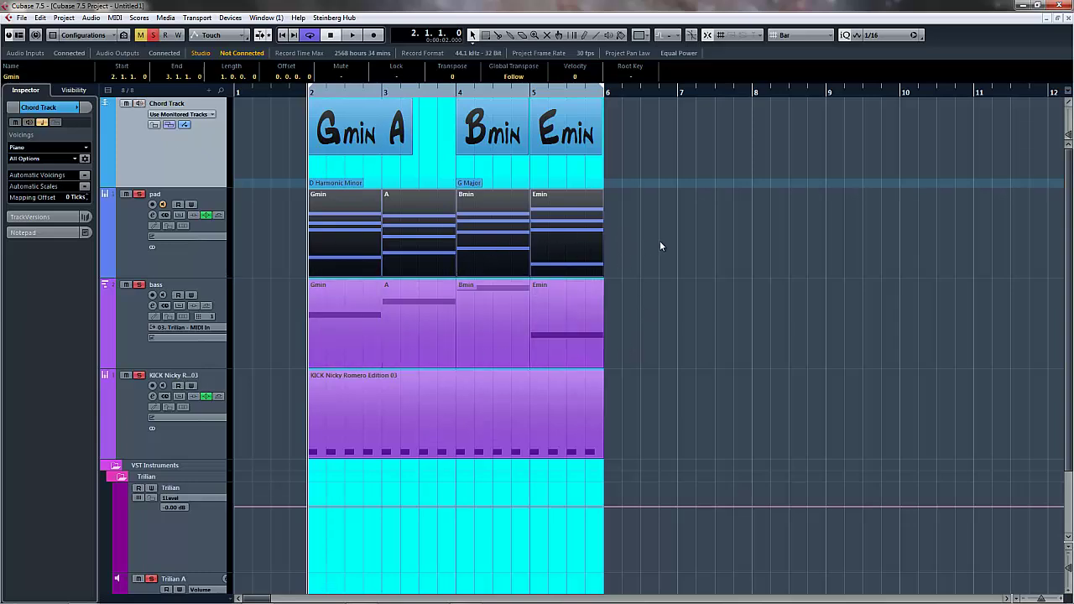
left_click_drag(661, 240, 363, 225)
double_click(363, 225)
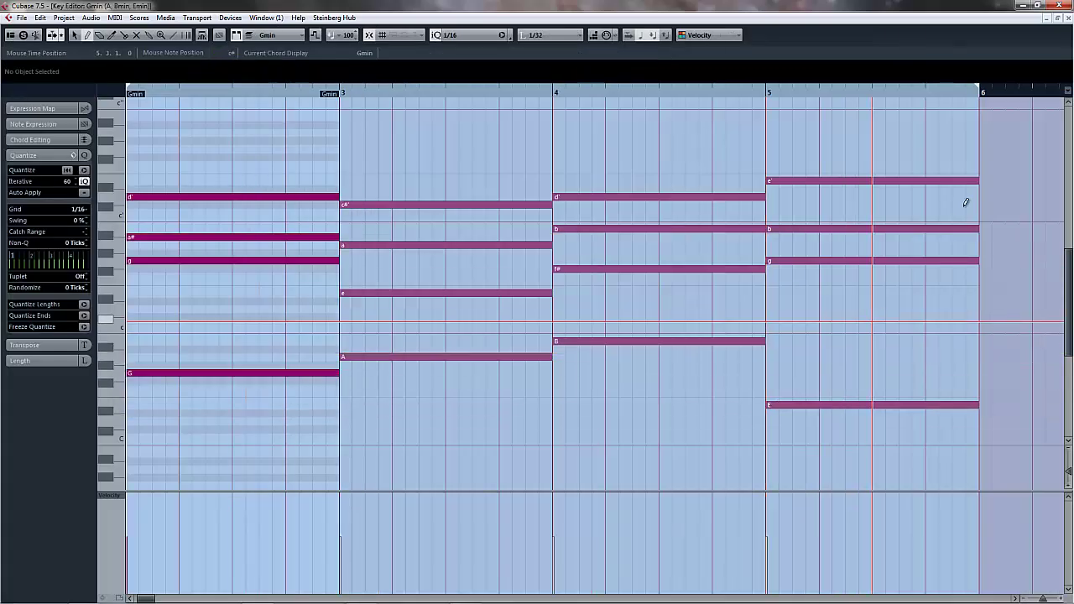
key("Return")
left_click_drag(645, 327, 370, 312)
double_click(369, 312)
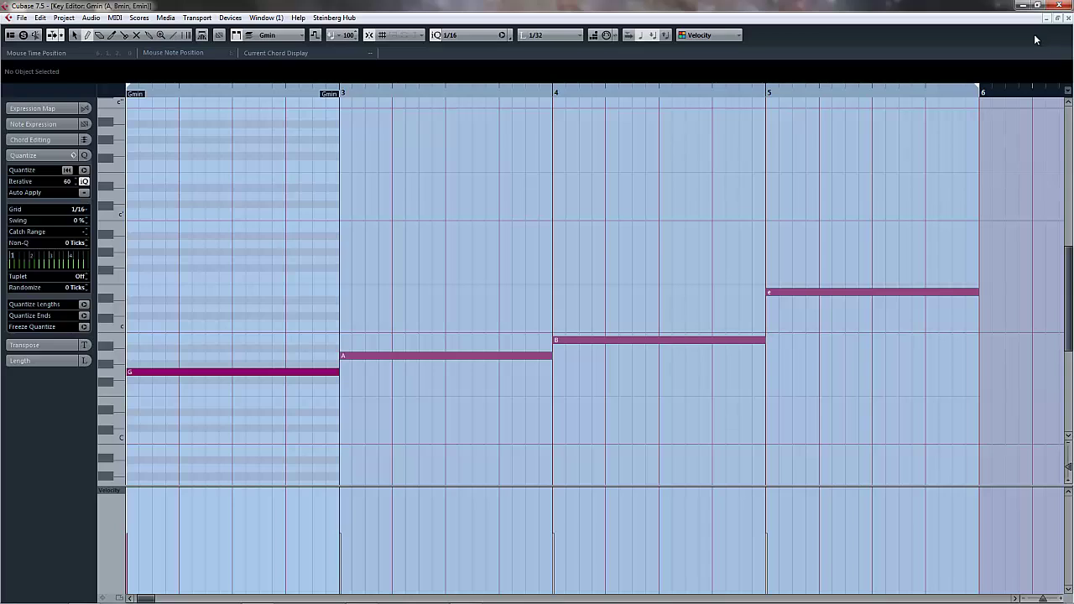
right_click(681, 175)
left_click(681, 175)
mouse_move(338, 374)
left_mouse_down()
mouse_move(138, 381)
mouse_move(312, 390)
mouse_move(334, 380)
left_mouse_up()
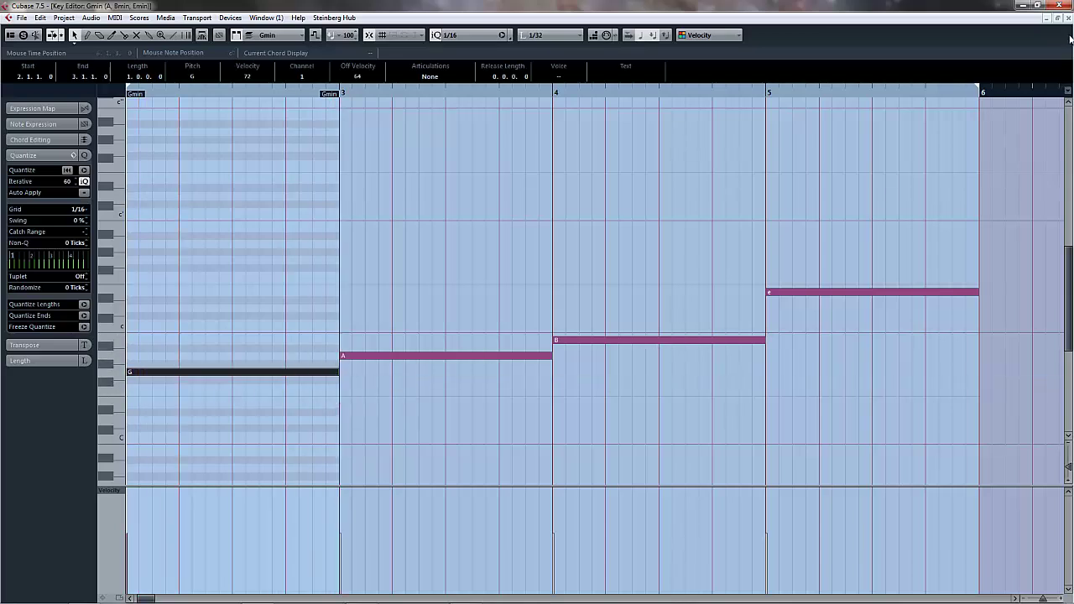
left_click(1070, 17)
Select the KICK part, start playback of the bars 2–5 loop, and show the Transport Panel.
left_click(435, 414)
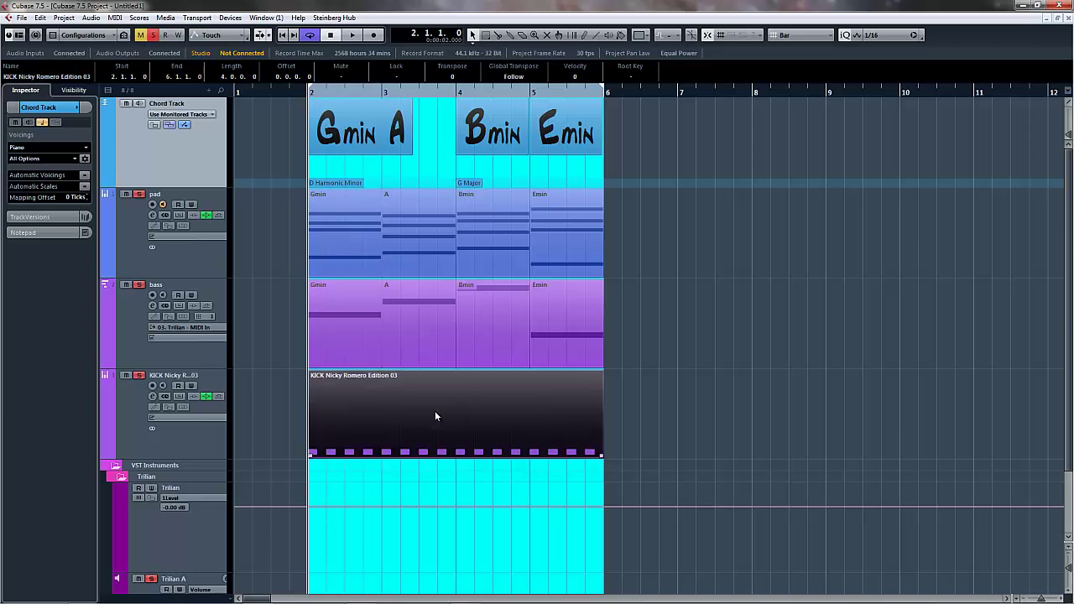
key("space")
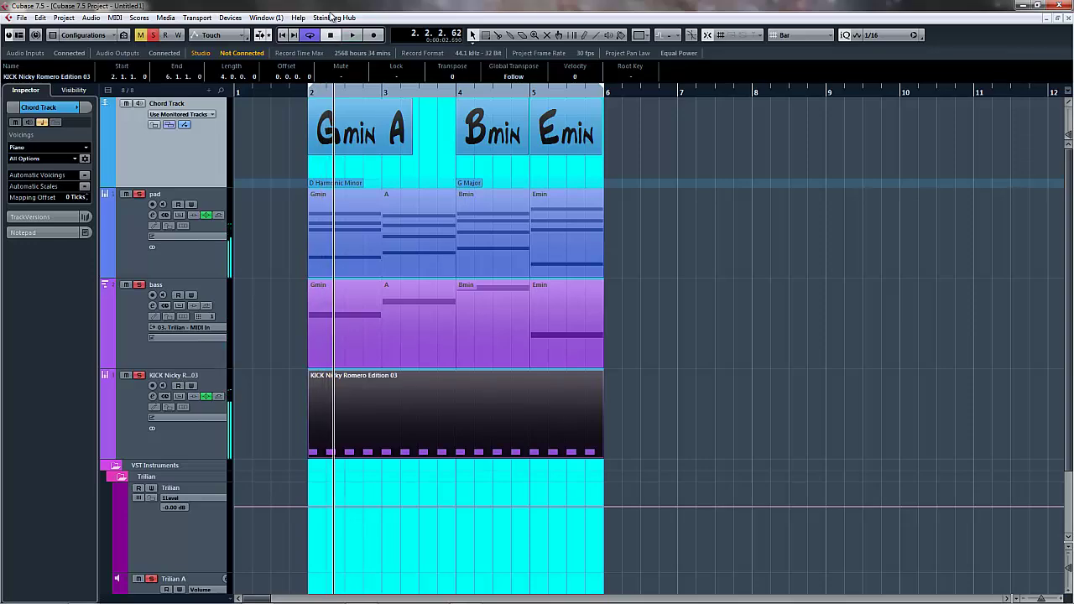
key("F2")
key("g")
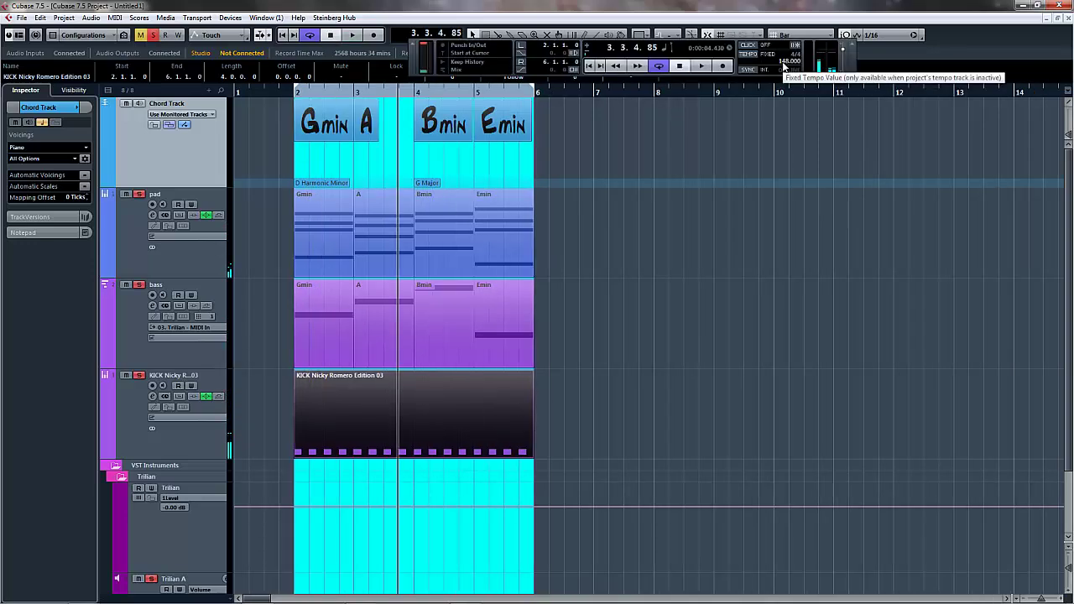